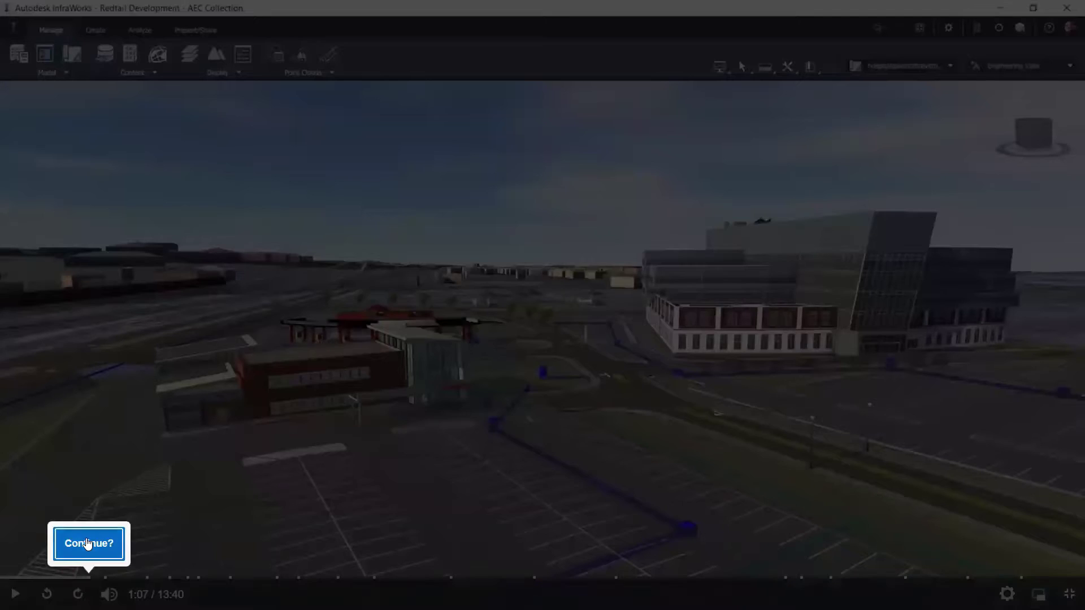
Open the quiz at the first video checkpoint and submit it, scoring 0 correct, 1 incorrect
{"action": "left_click", "coordinate": [88, 543]}
Submit the quiz answer and dismiss the results so the video plays on to the FormIt solar study
{"action": "left_click", "coordinate": [738, 513]}
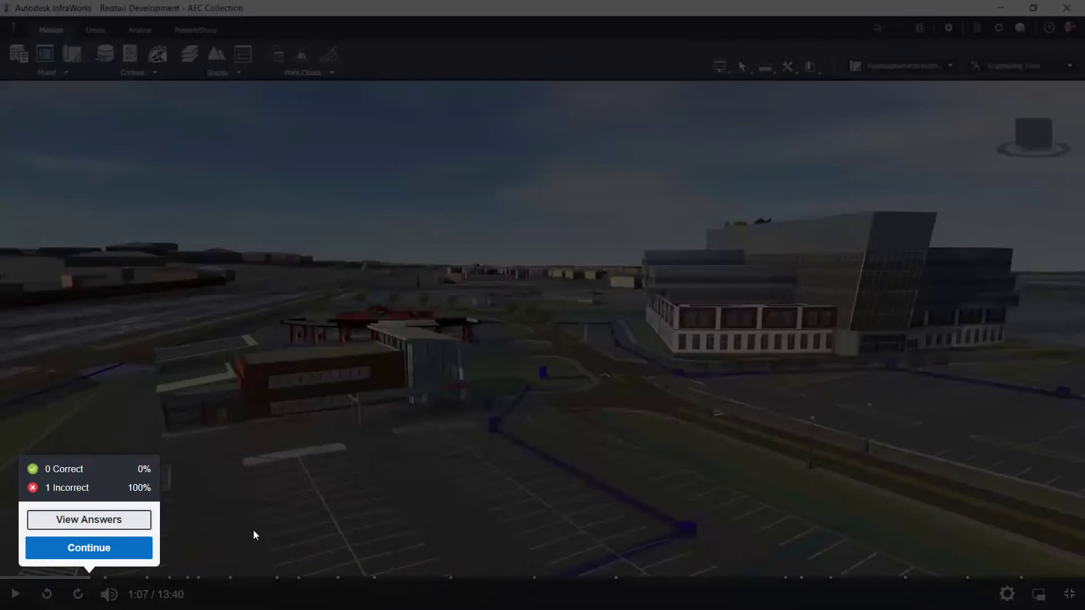
{"action": "left_click", "coordinate": [101, 548]}
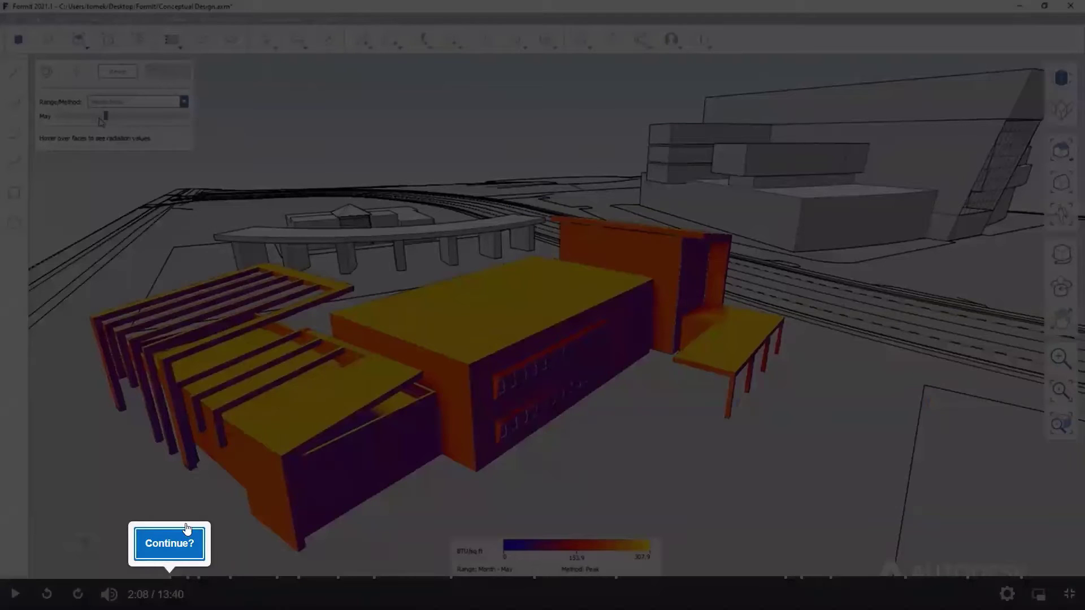
Answer the FormIt checkpoint quiz, then close the score so playback resumes to 2:22
{"action": "left_click", "coordinate": [183, 544]}
{"action": "left_click", "coordinate": [754, 515]}
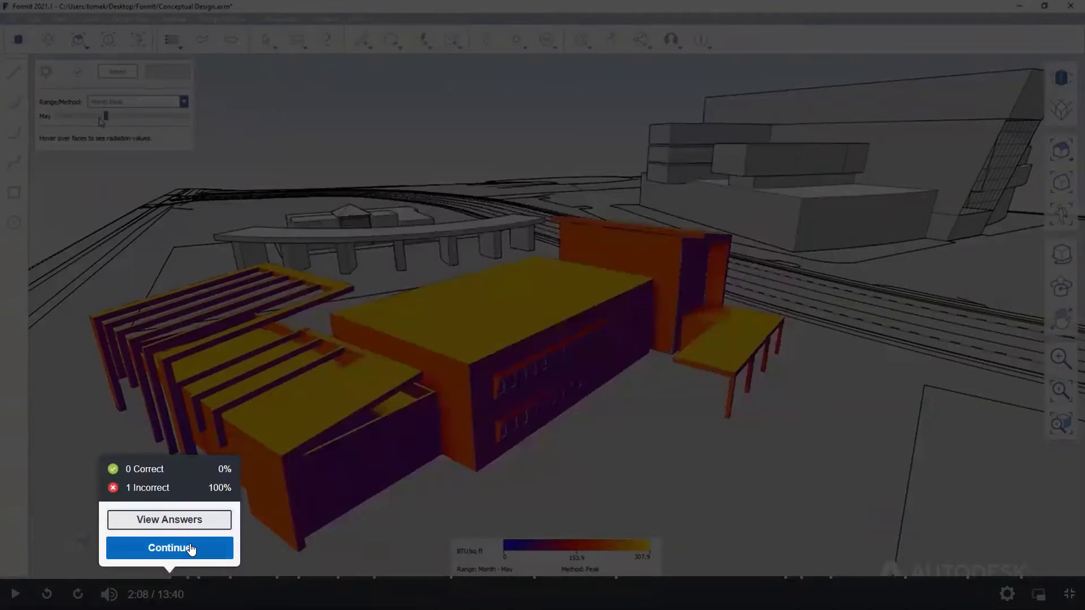
{"action": "left_click", "coordinate": [190, 543]}
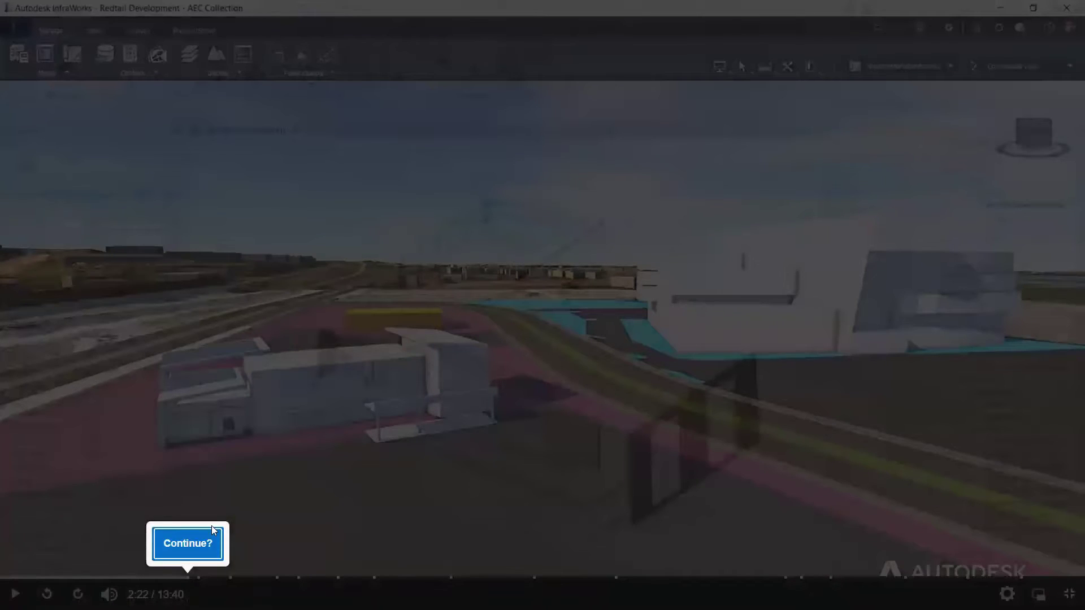
Submit the quiz at the Revit structural checkpoint and resume the video
{"action": "left_click", "coordinate": [186, 546]}
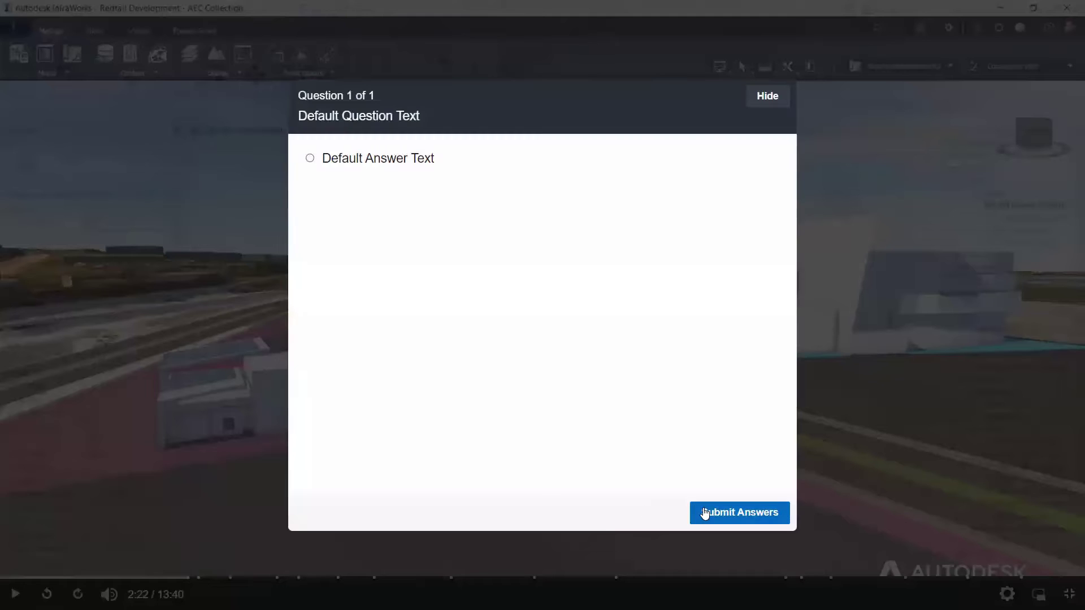
{"action": "left_click", "coordinate": [705, 513]}
{"action": "left_click", "coordinate": [204, 551]}
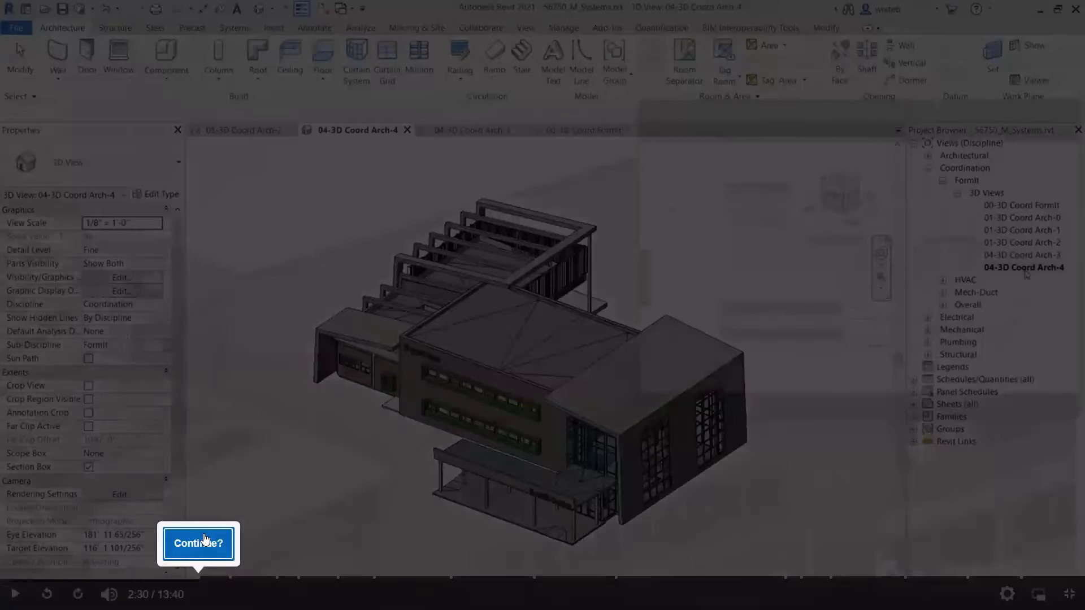
Submit the next checkpoint quiz at 2:54, scoring 0 correct, 1 incorrect, and resume playback
{"action": "left_click", "coordinate": [205, 541]}
{"action": "left_click", "coordinate": [737, 511]}
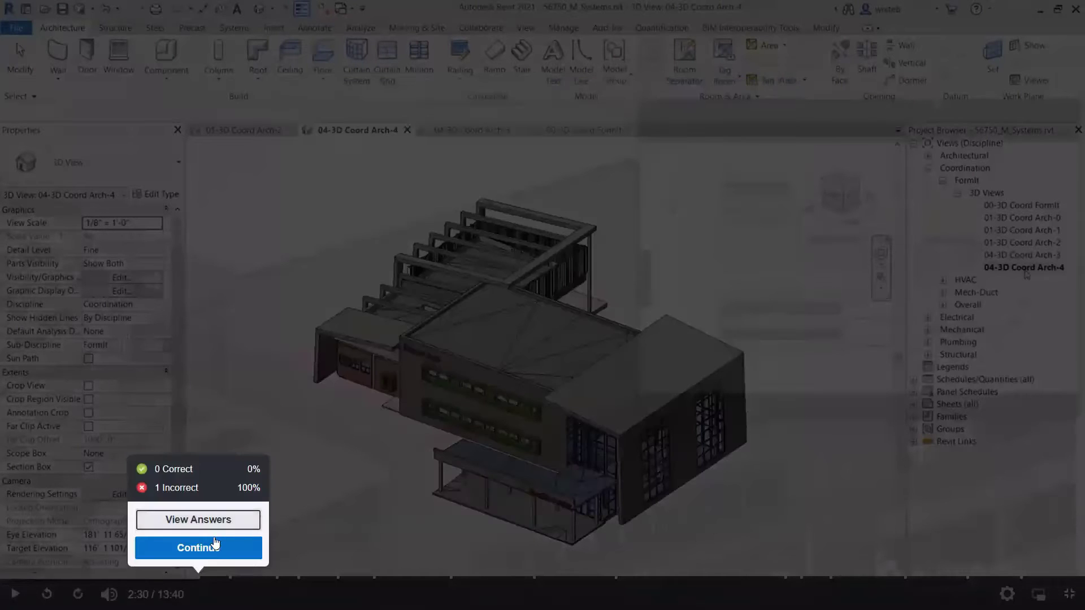
{"action": "left_click", "coordinate": [211, 544]}
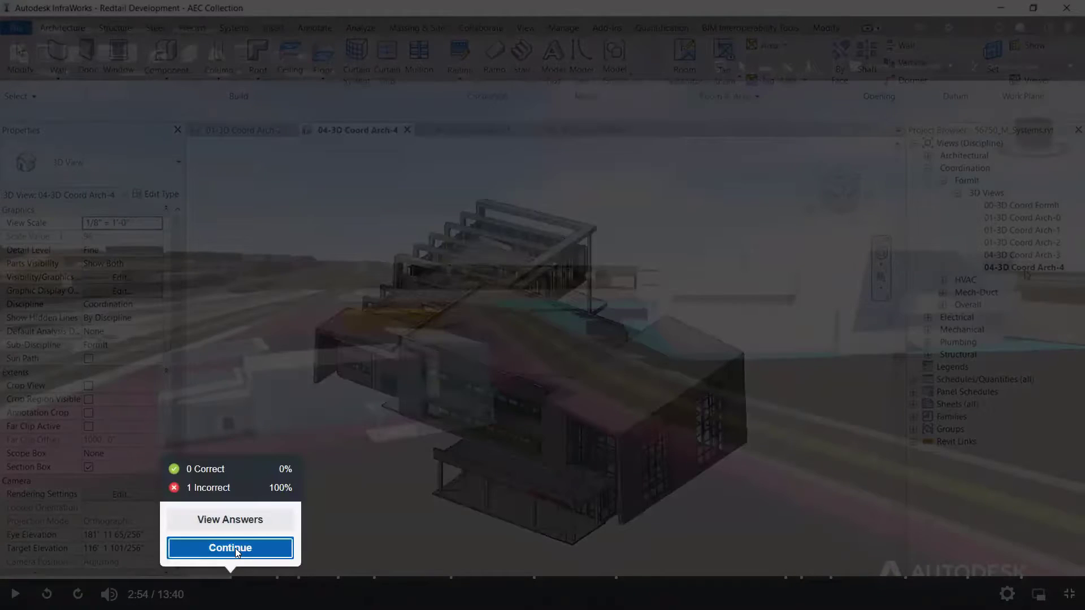
Clear the parking-lot results, submit the 3:46 quiz, and resume into the Navisworks clash demo
{"action": "left_click", "coordinate": [235, 548]}
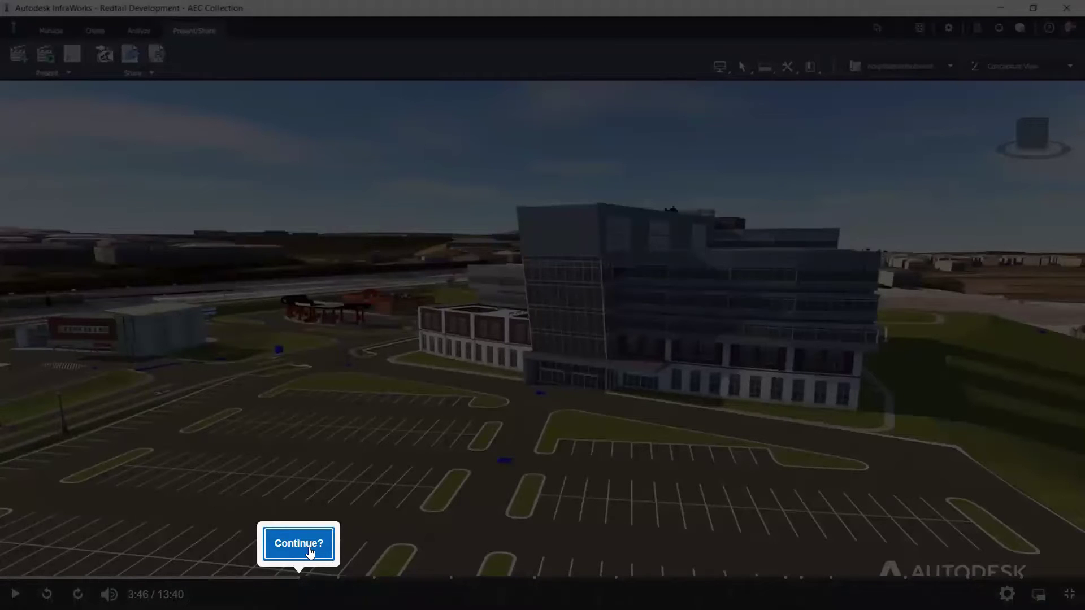
{"action": "left_click", "coordinate": [299, 544]}
{"action": "left_click", "coordinate": [758, 513]}
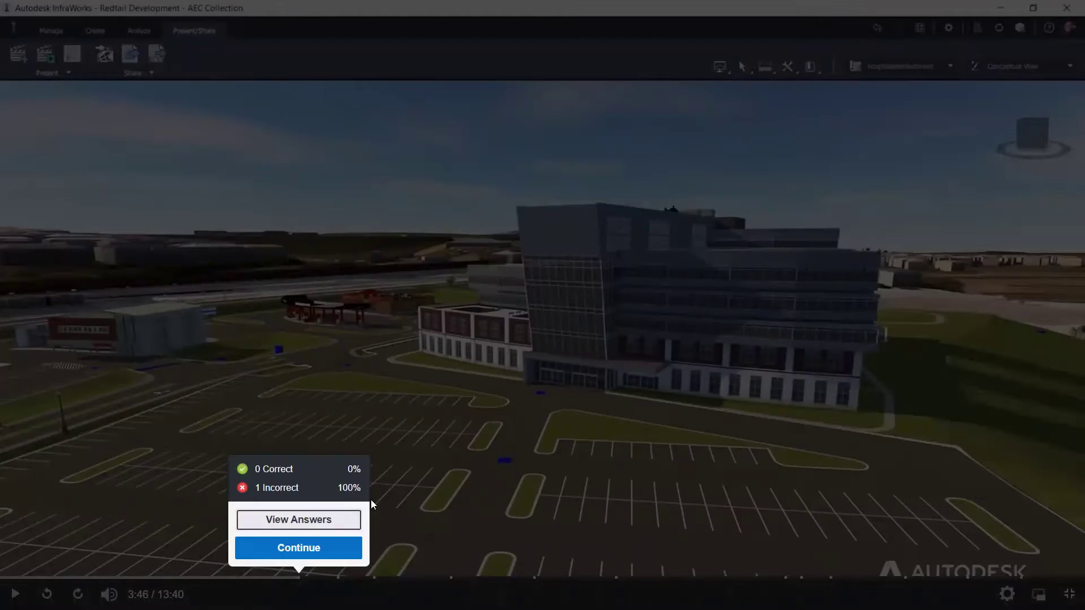
{"action": "left_click", "coordinate": [291, 544]}
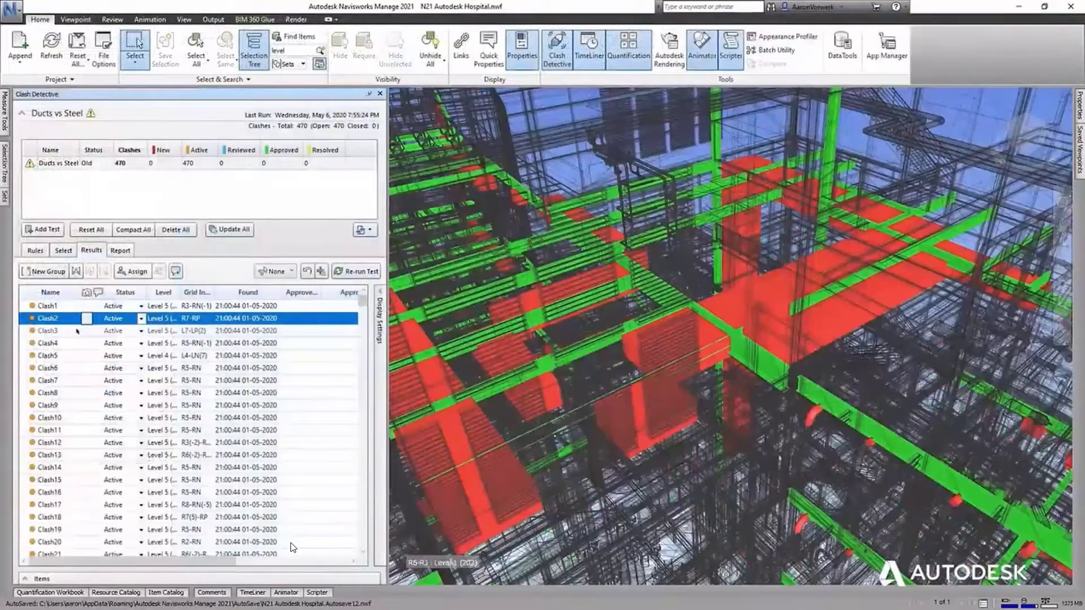
Play through the Navisworks steel-frame build-up, then submit the clash checkpoint quiz and resume playback
{"action": "left_click", "coordinate": [69, 456]}
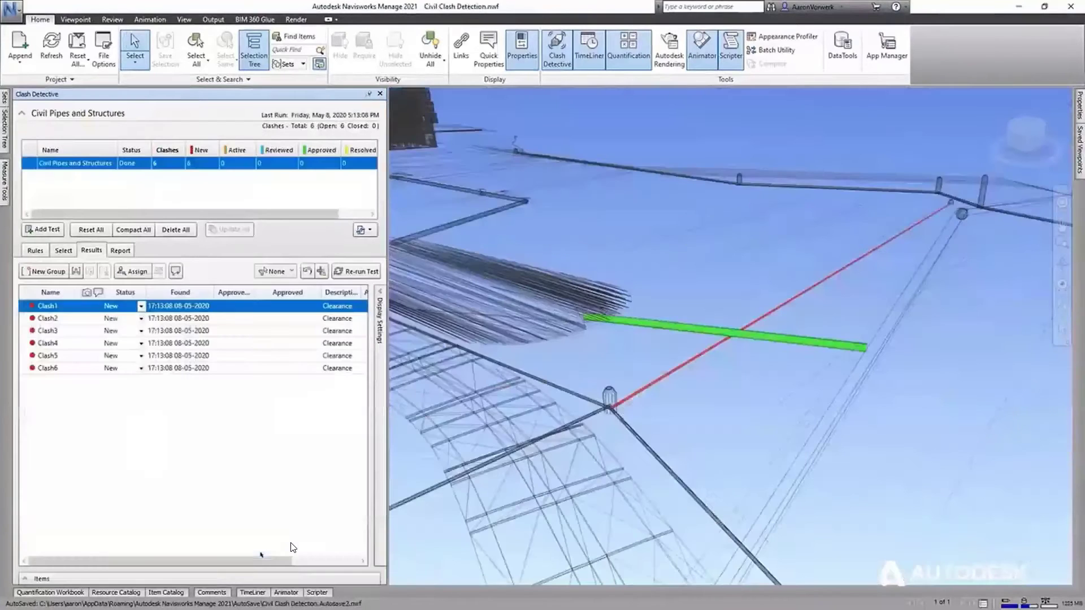
{"action": "left_click", "coordinate": [71, 333]}
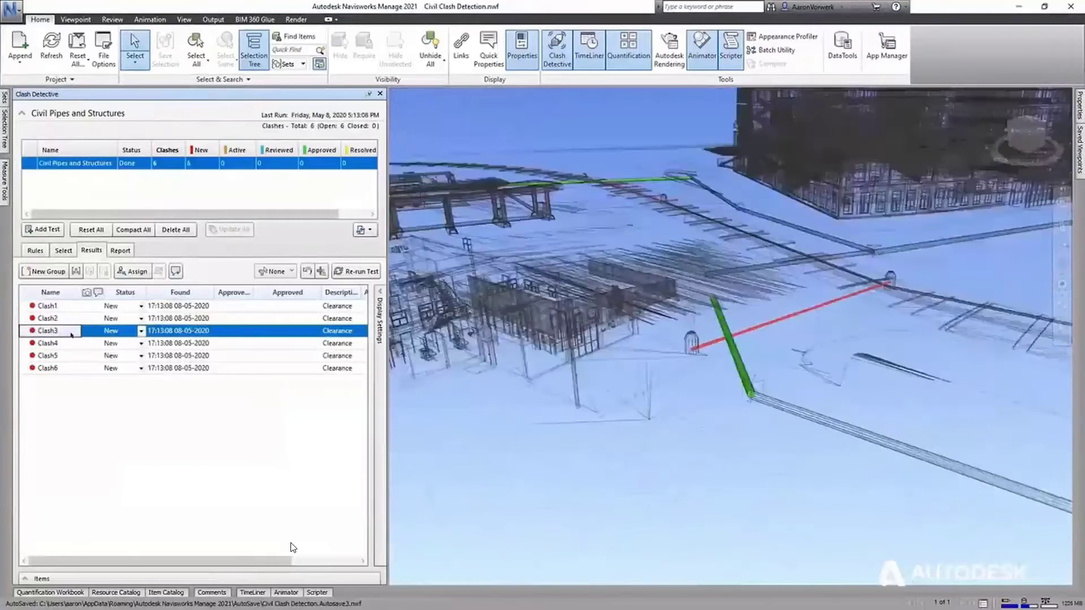
{"action": "left_click", "coordinate": [73, 356]}
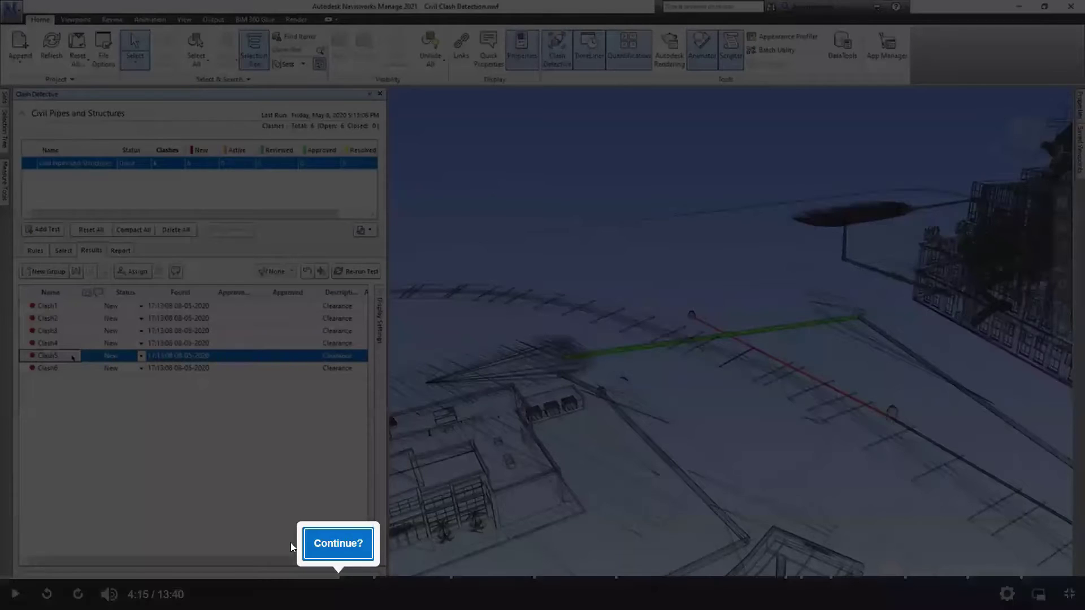
{"action": "left_click", "coordinate": [351, 543]}
{"action": "left_click", "coordinate": [741, 512]}
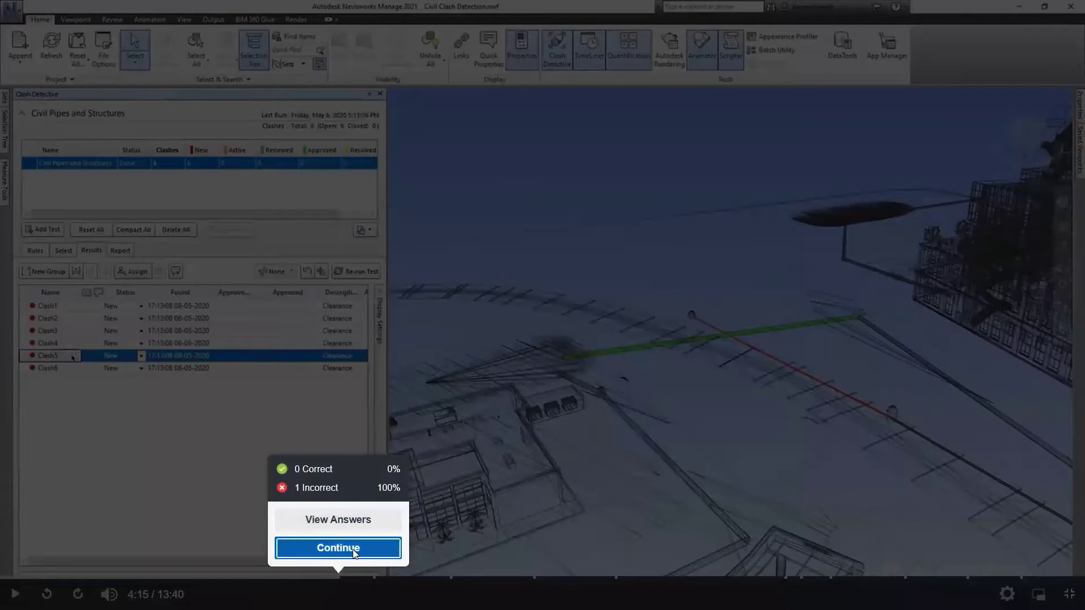
{"action": "left_click", "coordinate": [338, 547]}
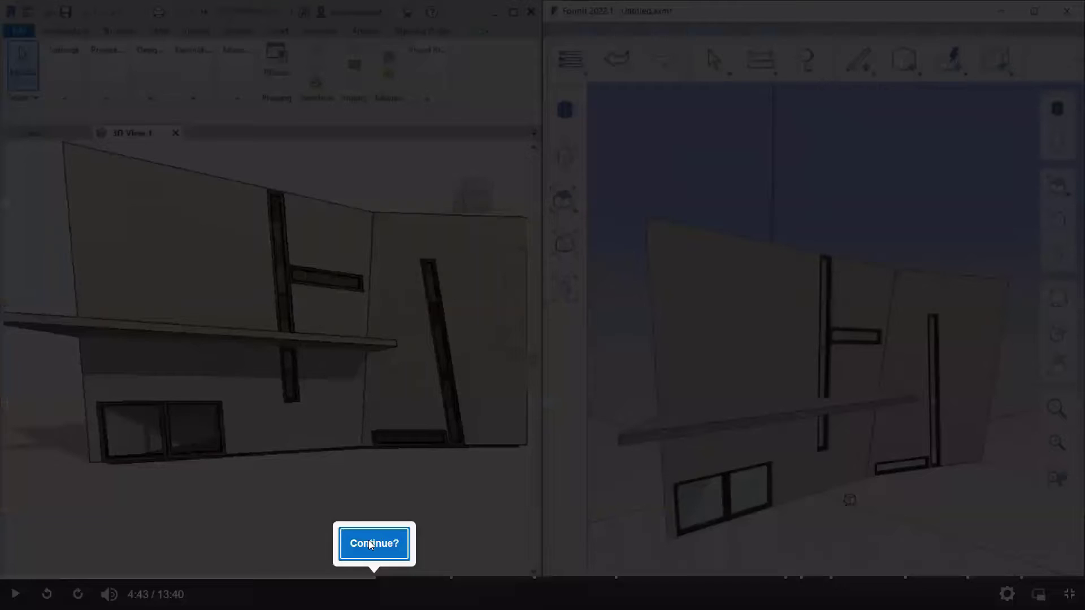
Submit the quiz at the side-by-side Revit and FormIt checkpoint
{"action": "left_click", "coordinate": [370, 545]}
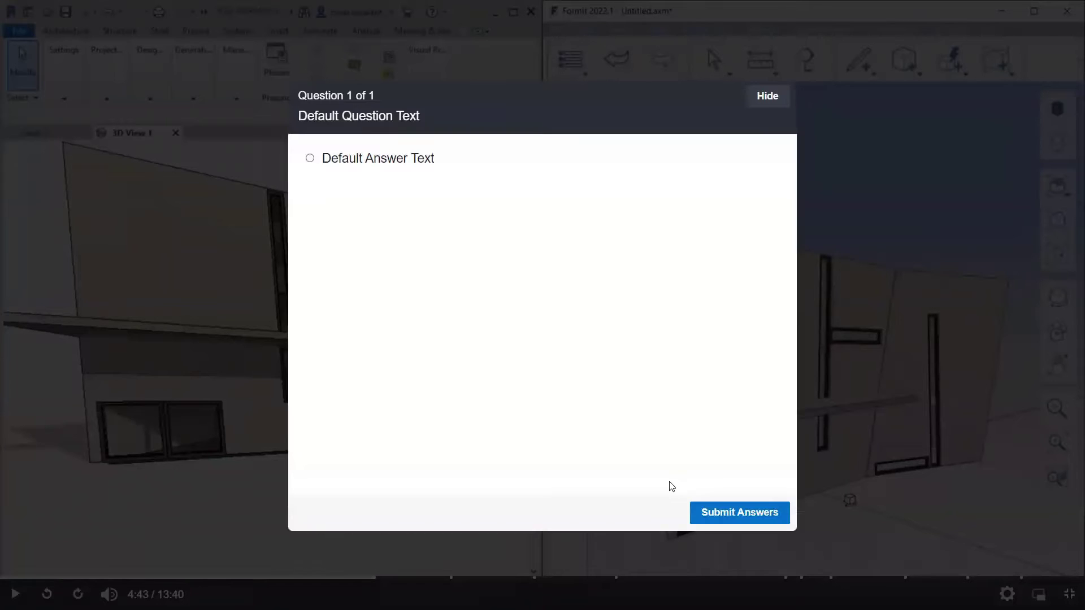
{"action": "left_click", "coordinate": [733, 513]}
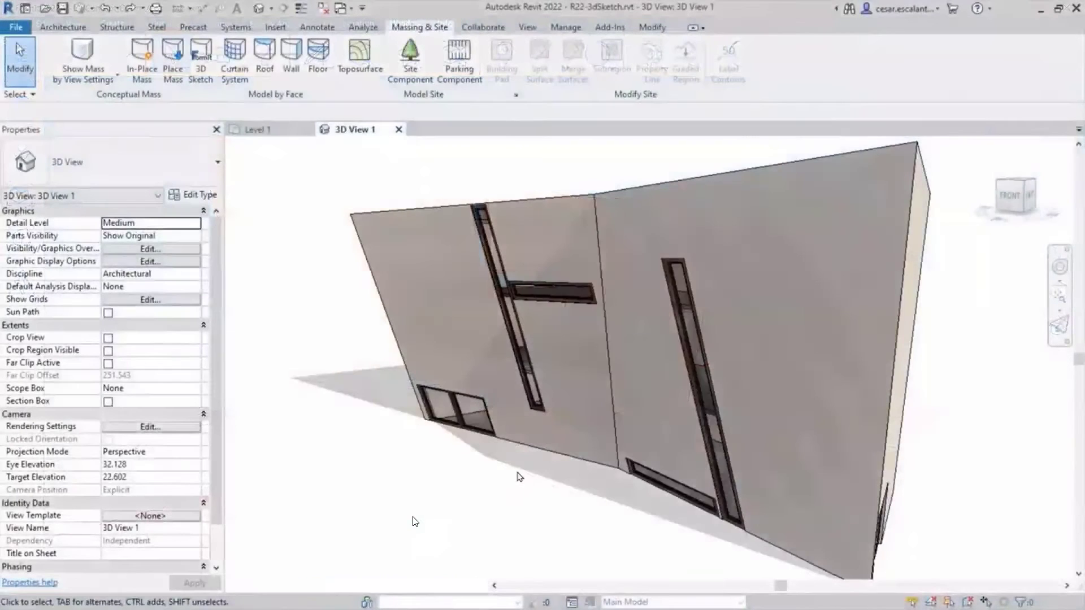
Let the video play through the canopy slab being drawn and painted Concrete - Board Formed
{"action": "middle_click_drag", "start_coordinate": [522, 481], "coordinate": [757, 487], "text": "shift"}
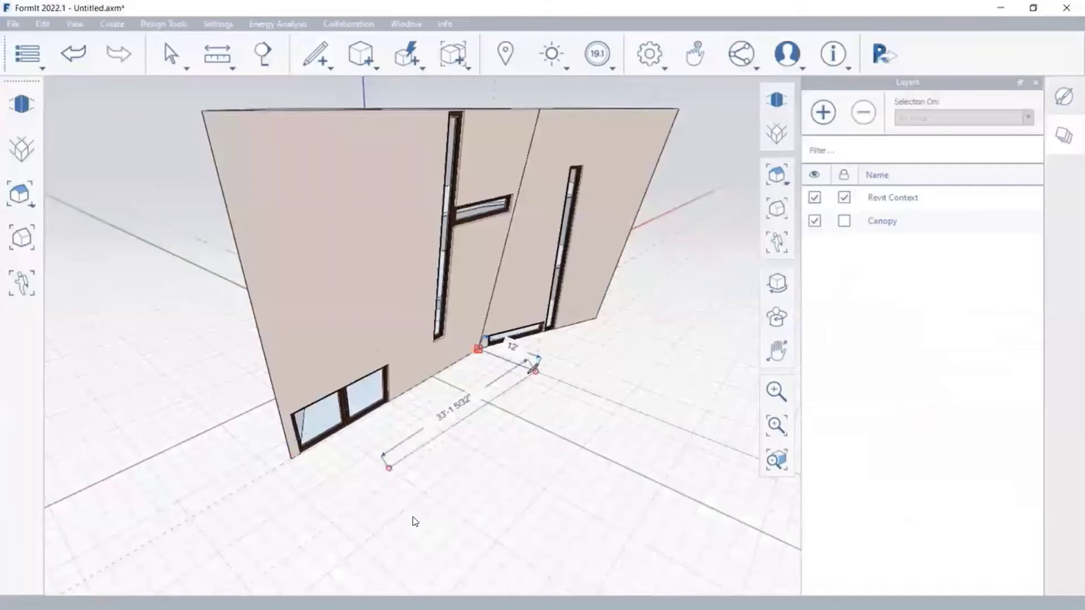
{"action": "left_click", "coordinate": [266, 568]}
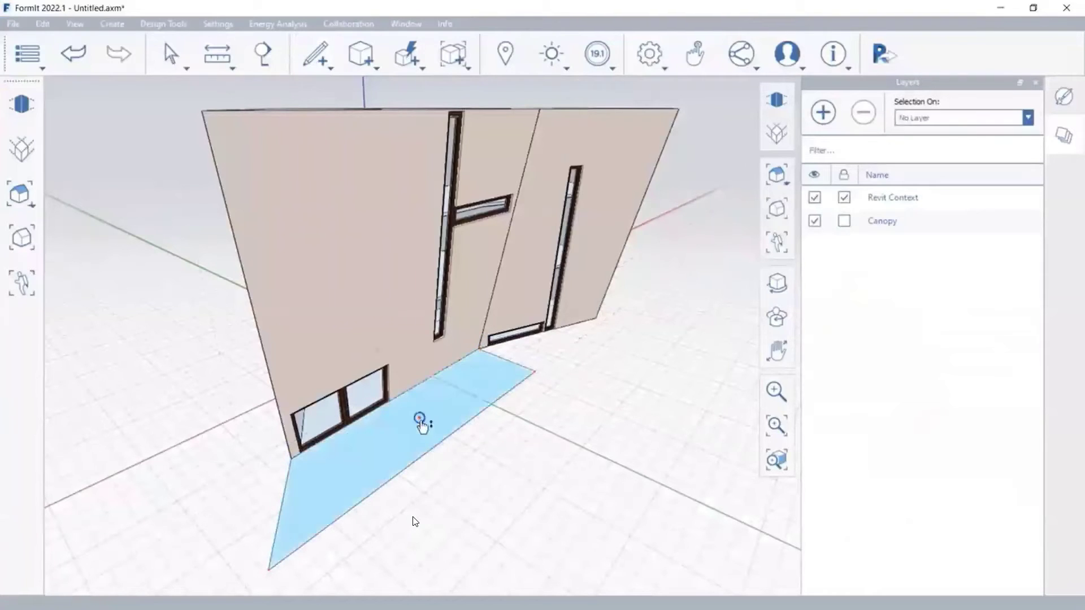
{"action": "left_click_drag", "start_coordinate": [421, 419], "coordinate": [419, 310]}
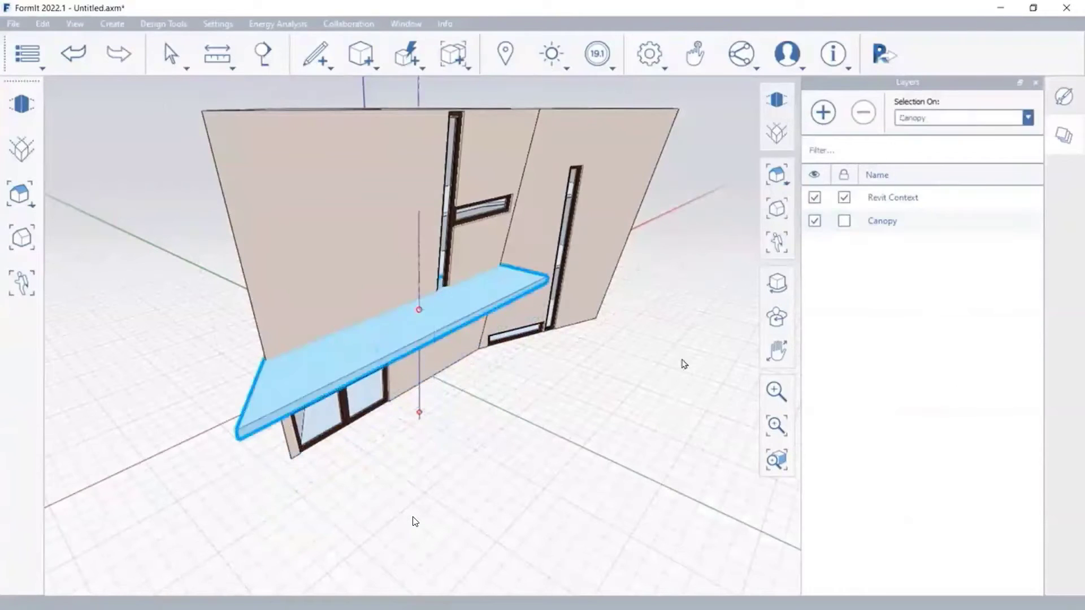
{"action": "left_click", "coordinate": [684, 363]}
{"action": "left_click", "coordinate": [1066, 105]}
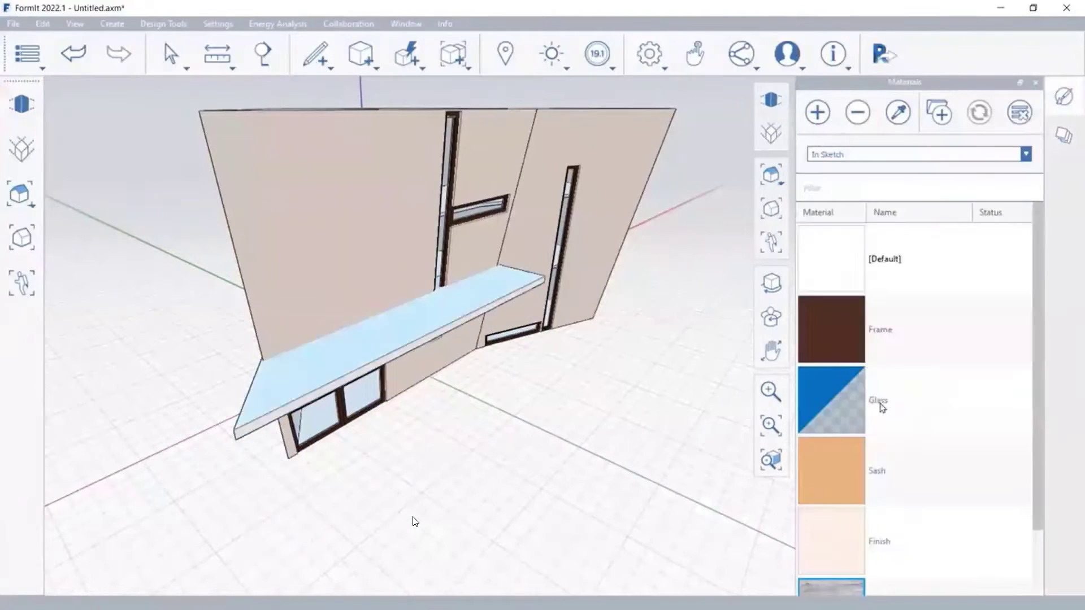
{"action": "scroll", "coordinate": [814, 405], "scroll_direction": "down", "scroll_amount": 2}
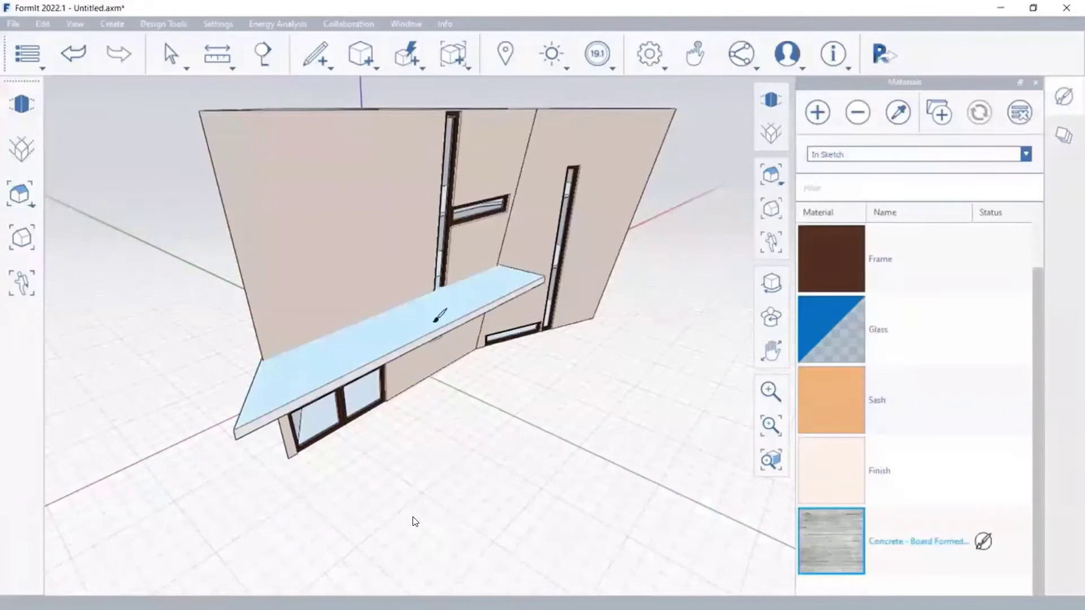
{"action": "left_click", "coordinate": [442, 325]}
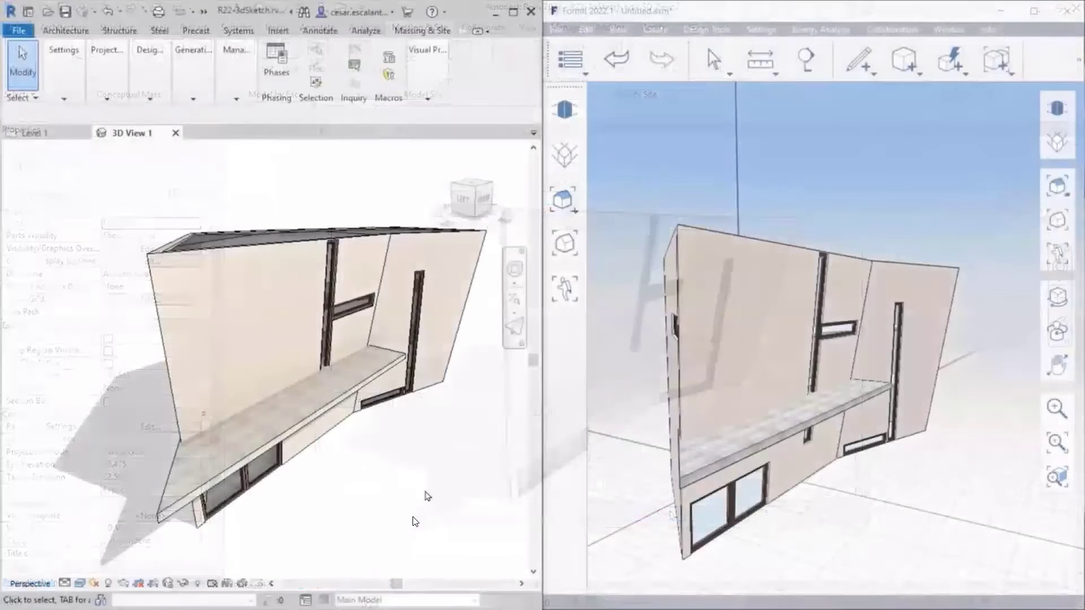
Submit the canopy checkpoint quiz and resume playback to the Generative Design study results
{"action": "middle_click_drag", "start_coordinate": [427, 497], "coordinate": [380, 455], "text": "shift"}
{"action": "middle_click_drag", "start_coordinate": [865, 511], "coordinate": [868, 450]}
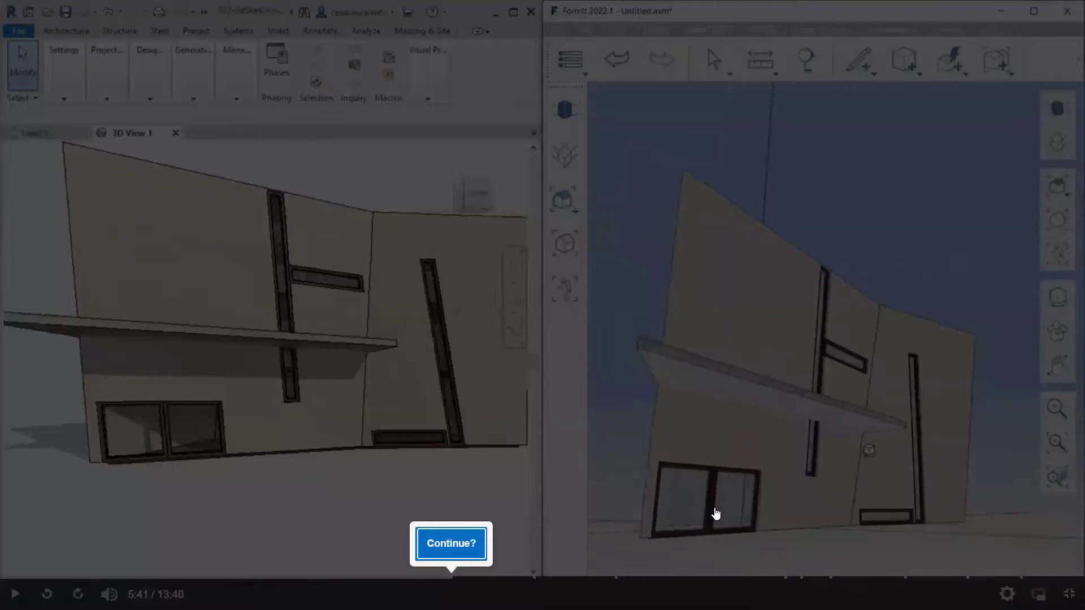
{"action": "key", "text": "Return"}
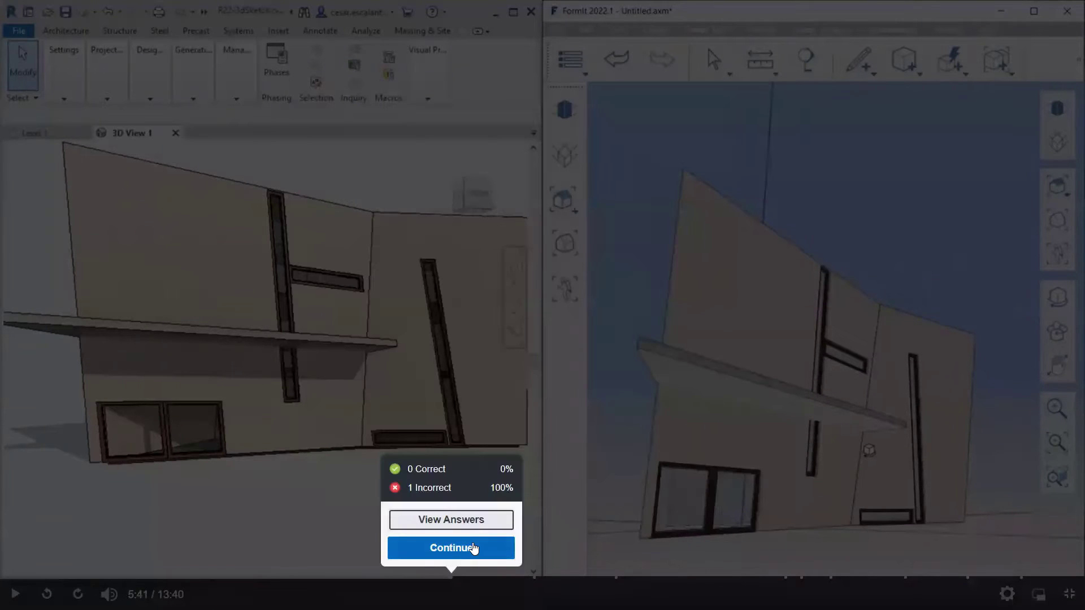
{"action": "left_click", "coordinate": [473, 547]}
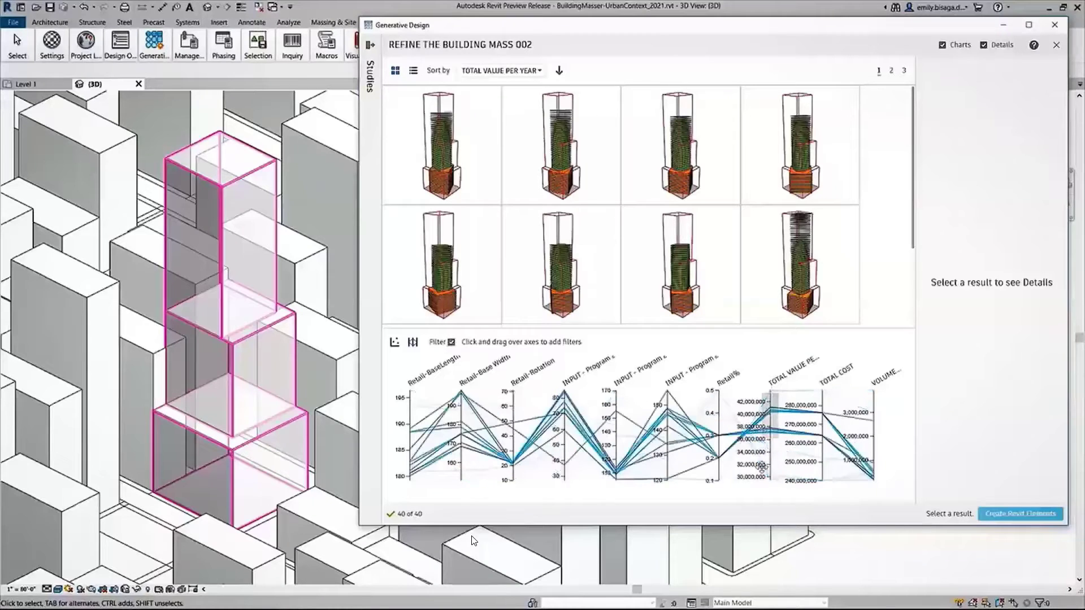
Filter the 40 study results to one tower option, then view its details and large 3D preview
{"action": "left_click_drag", "start_coordinate": [762, 467], "coordinate": [807, 405]}
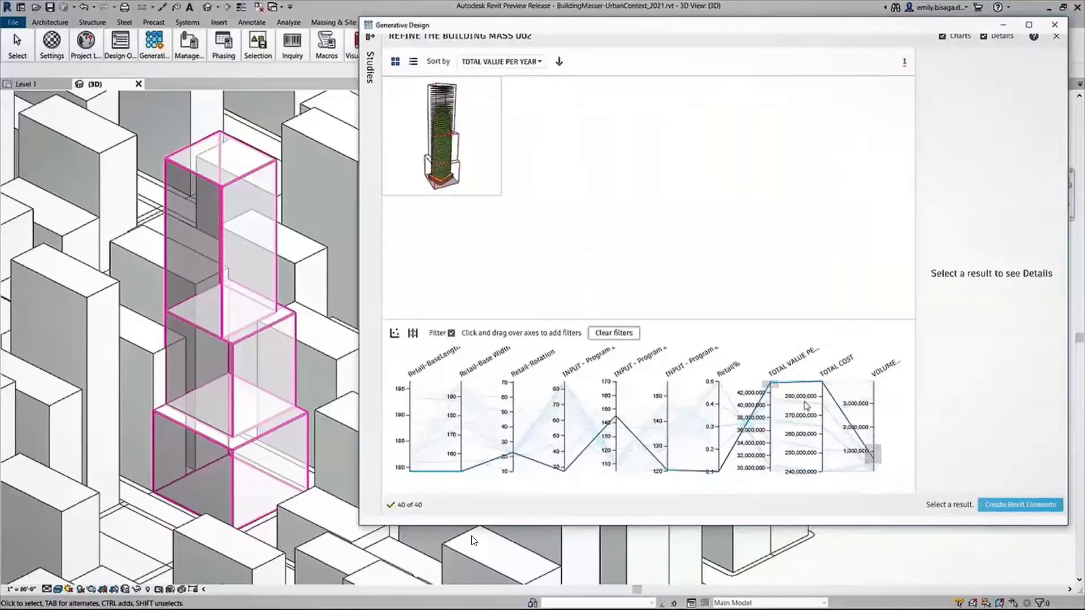
{"action": "left_click", "coordinate": [445, 142]}
{"action": "double_click", "coordinate": [444, 142]}
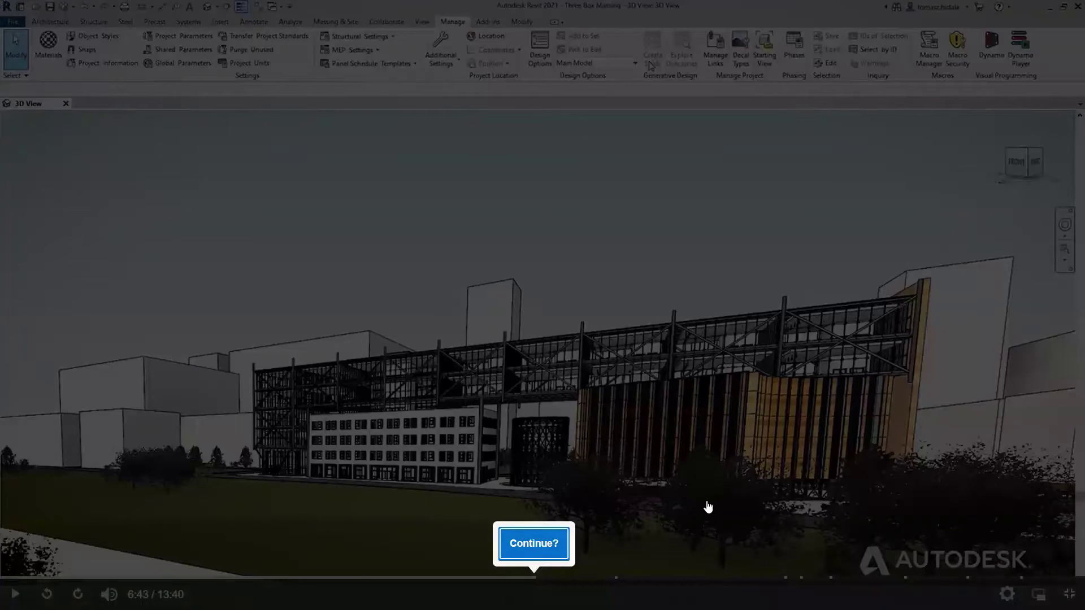
Submit the quiz answer and dismiss the results so the video plays on to the 7:45 question
{"action": "left_click", "coordinate": [551, 545]}
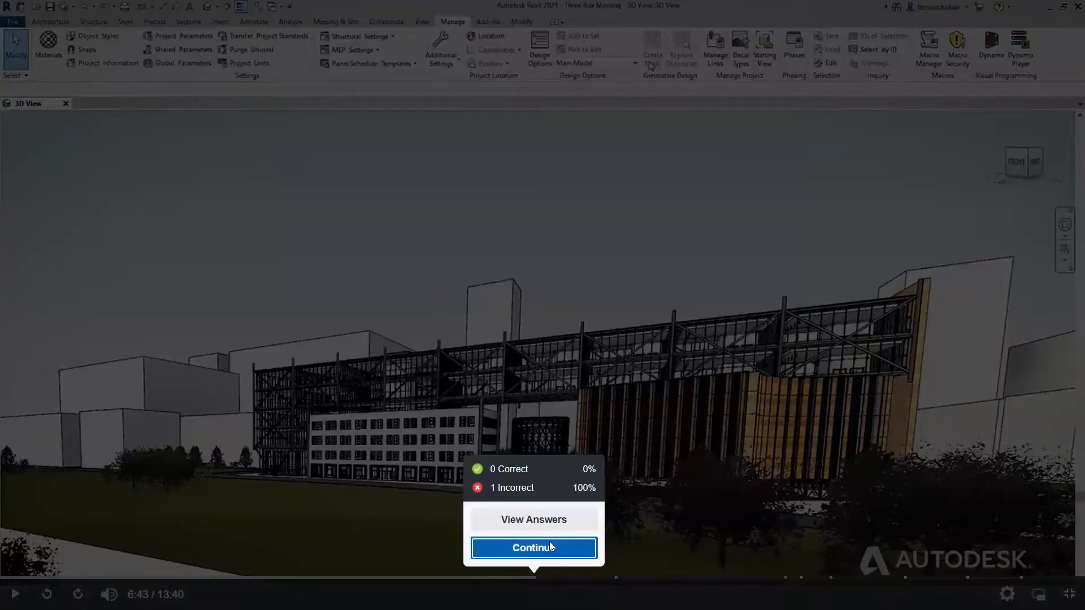
{"action": "left_click", "coordinate": [550, 543]}
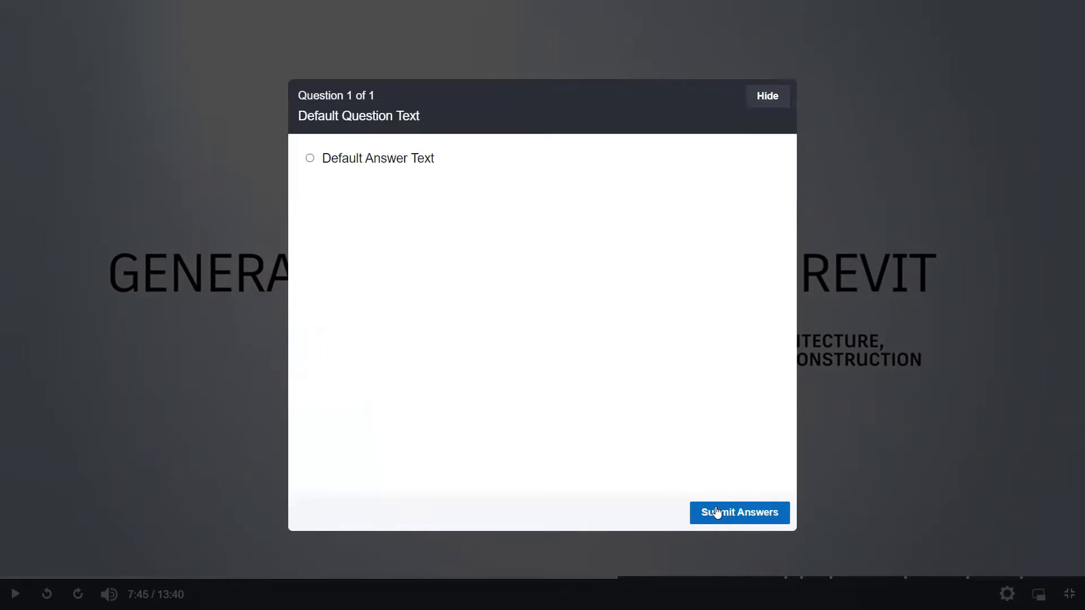
Submit the Generative Design quiz answer and continue playback into the InfraWorks section
{"action": "left_click", "coordinate": [717, 512]}
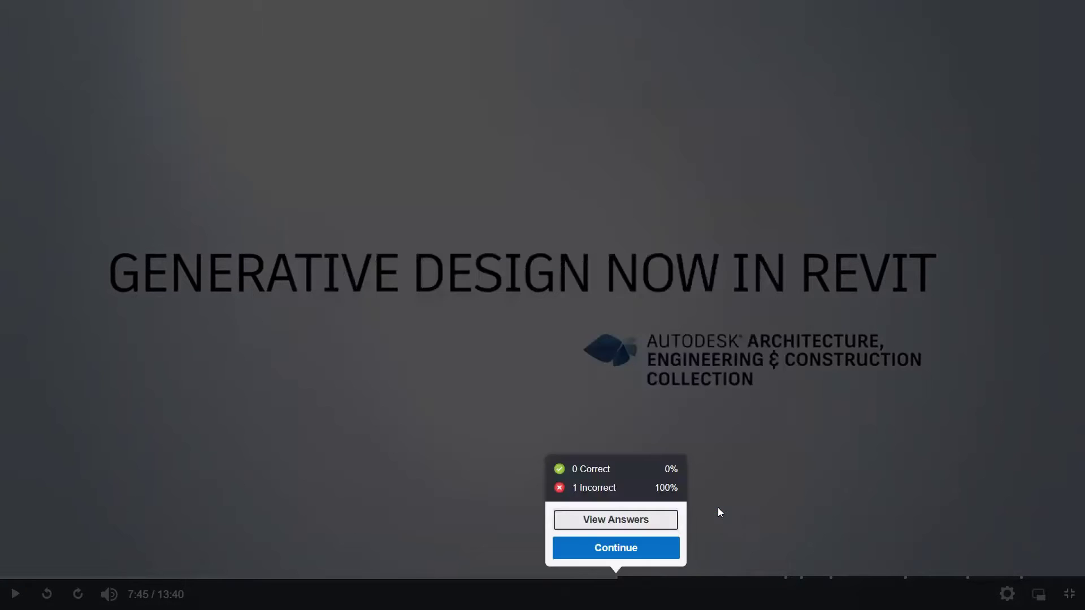
{"action": "left_click", "coordinate": [633, 548]}
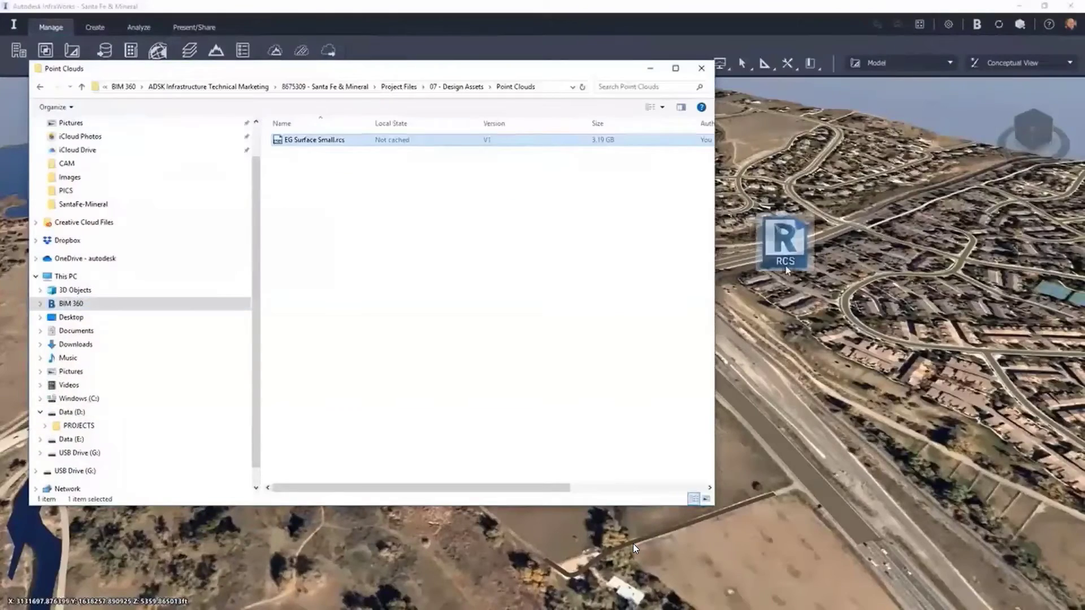
Add the EG Surface Small.rcs point cloud to the model and set up its extraction export
{"action": "left_click_drag", "start_coordinate": [788, 270], "coordinate": [787, 270]}
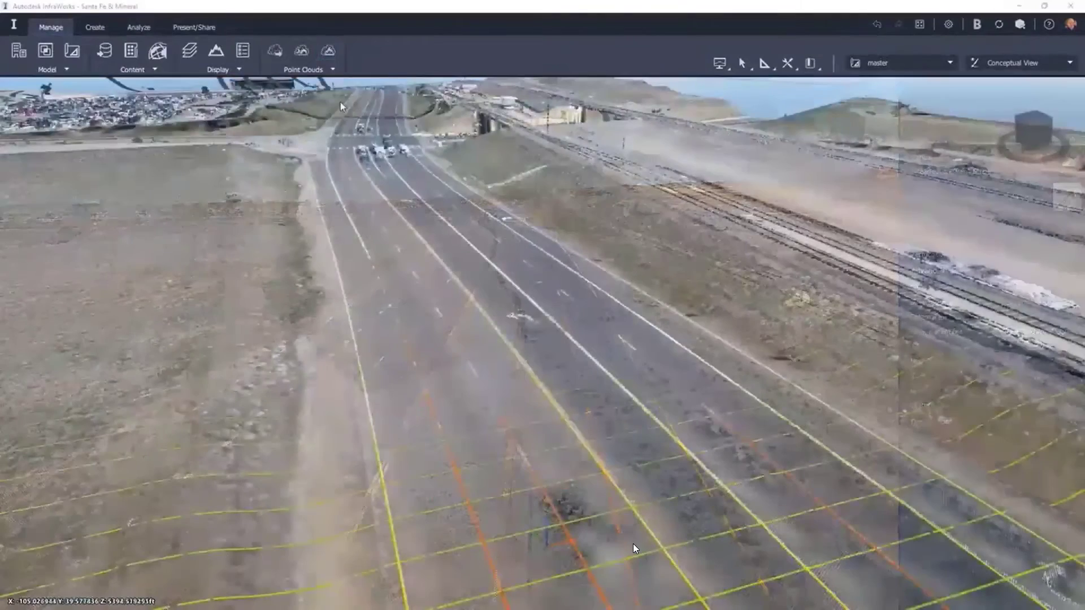
{"action": "left_click", "coordinate": [333, 69]}
{"action": "left_click", "coordinate": [314, 163]}
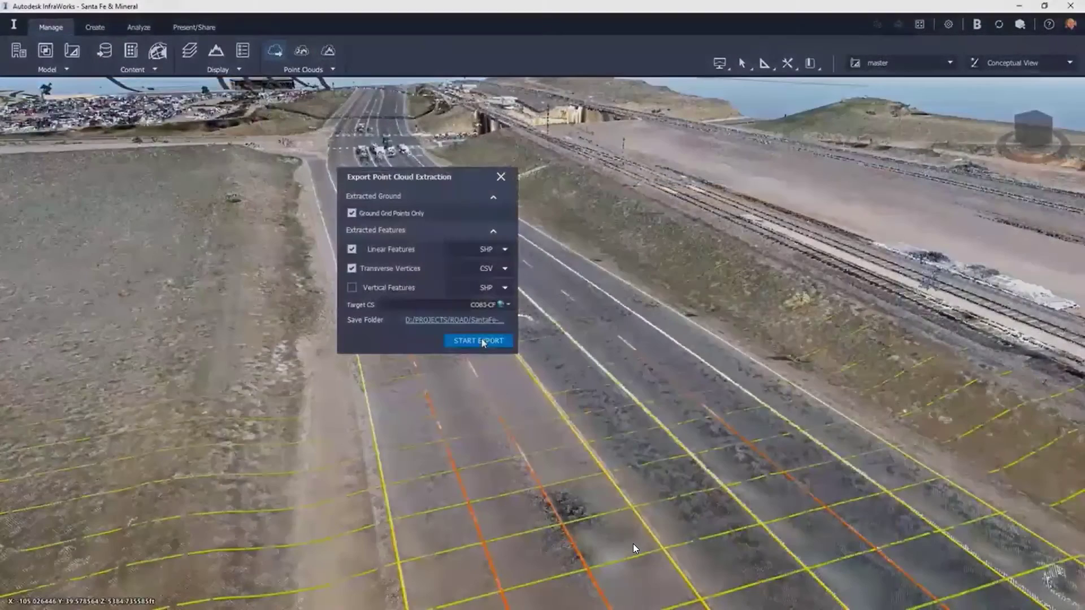
Start the point cloud extraction export, then open SantaFe-Mineral_Roadway.dwg from the Civil folder
{"action": "left_click", "coordinate": [35, 289]}
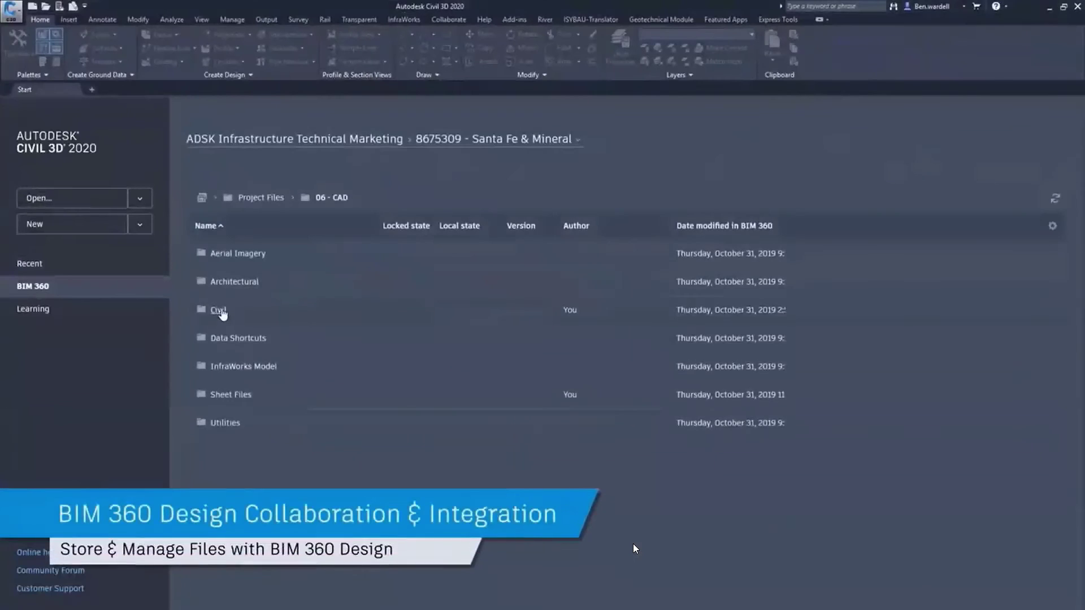
{"action": "double_click", "coordinate": [215, 311]}
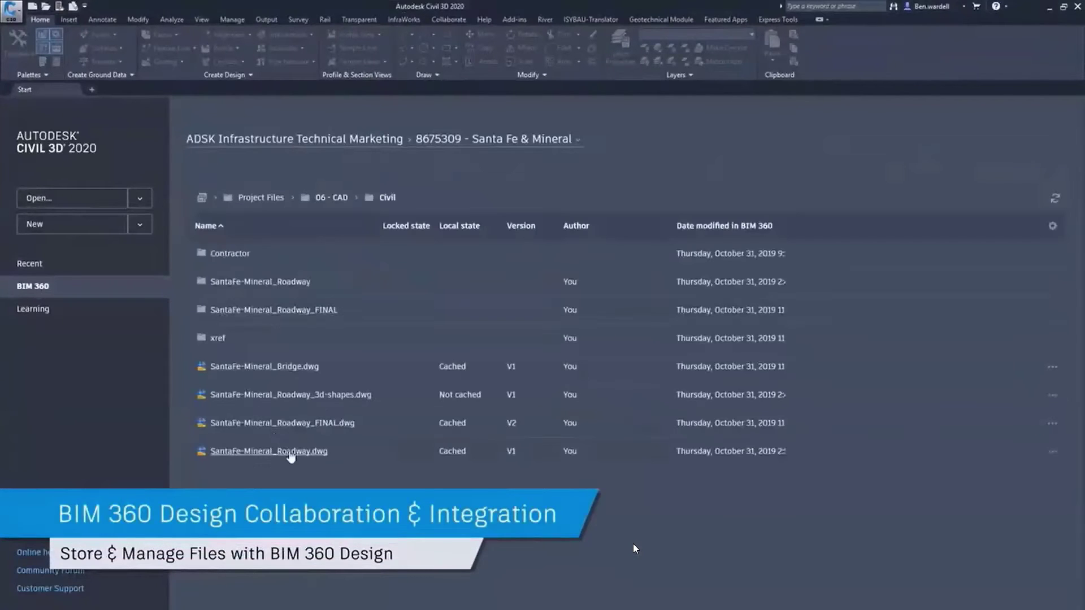
{"action": "left_click", "coordinate": [287, 451]}
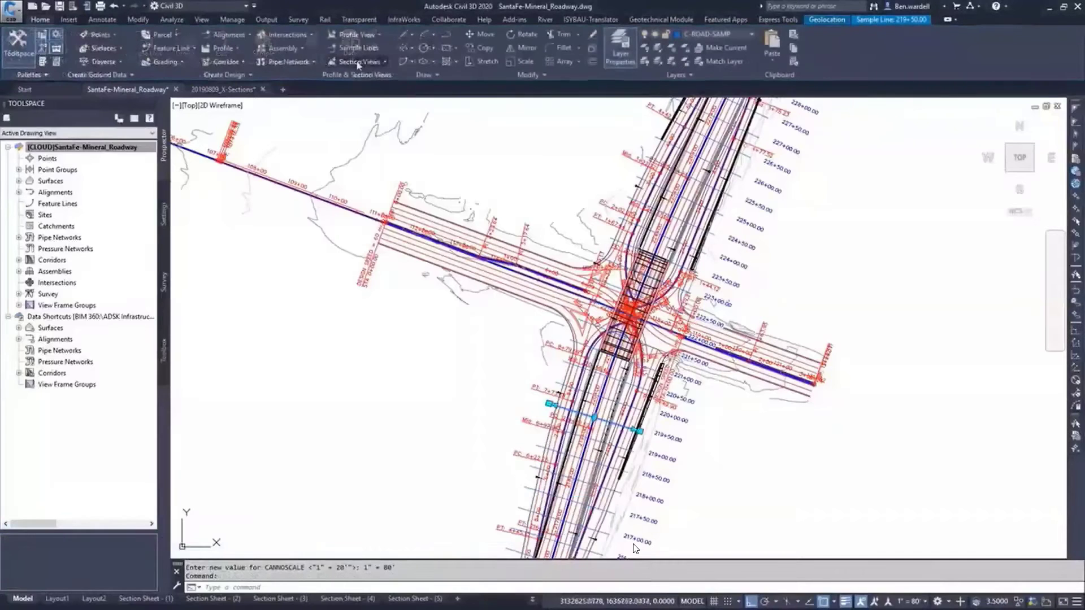
Create multiple section views along the roadway and display the Section Sheet (4) layout
{"action": "left_click", "coordinate": [358, 61]}
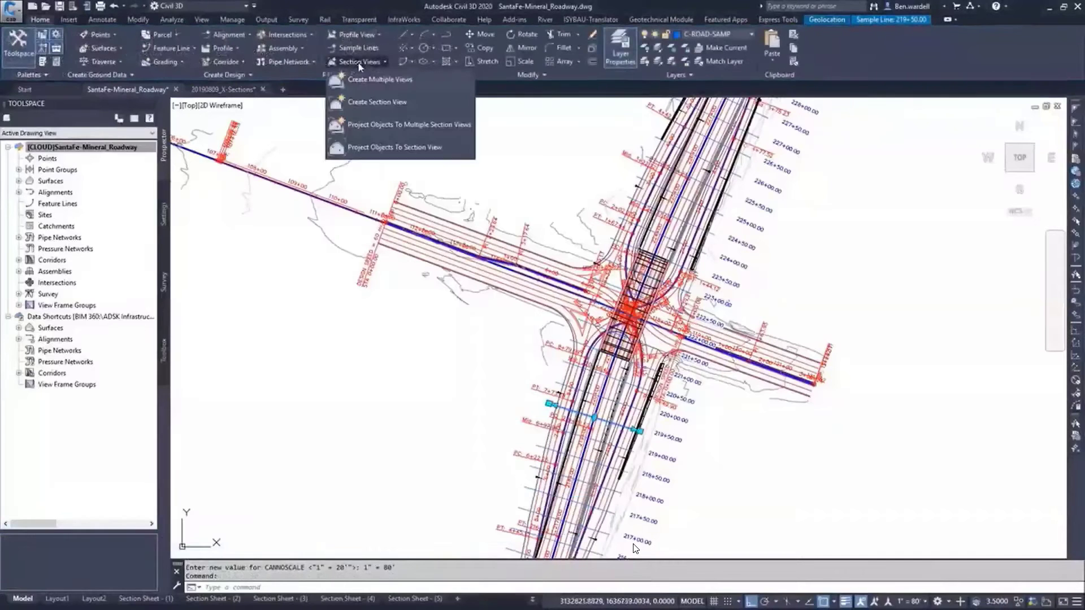
{"action": "left_click", "coordinate": [370, 81]}
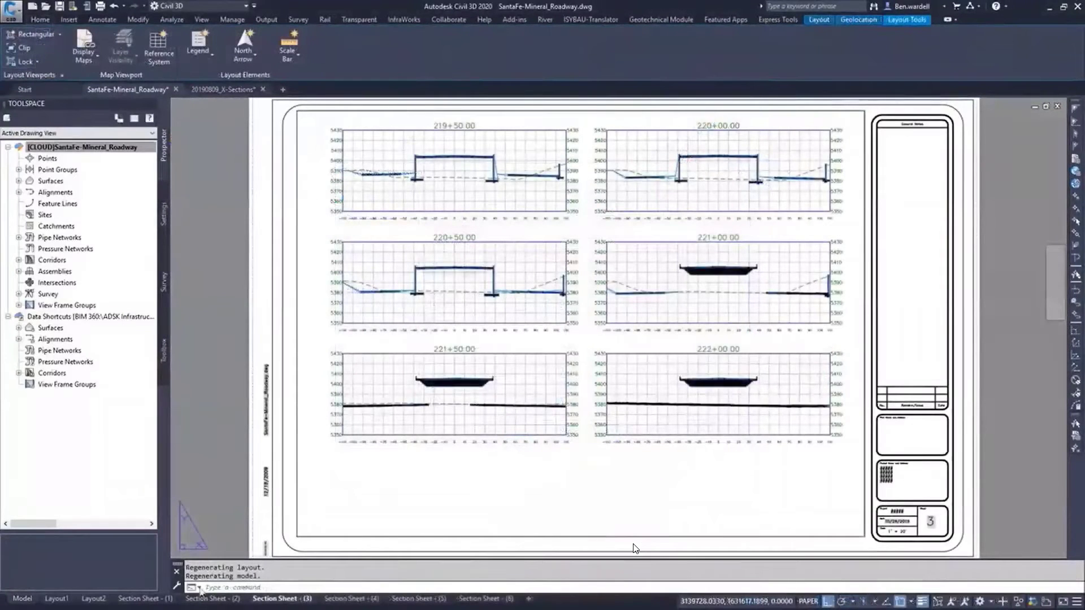
{"action": "left_click", "coordinate": [371, 600]}
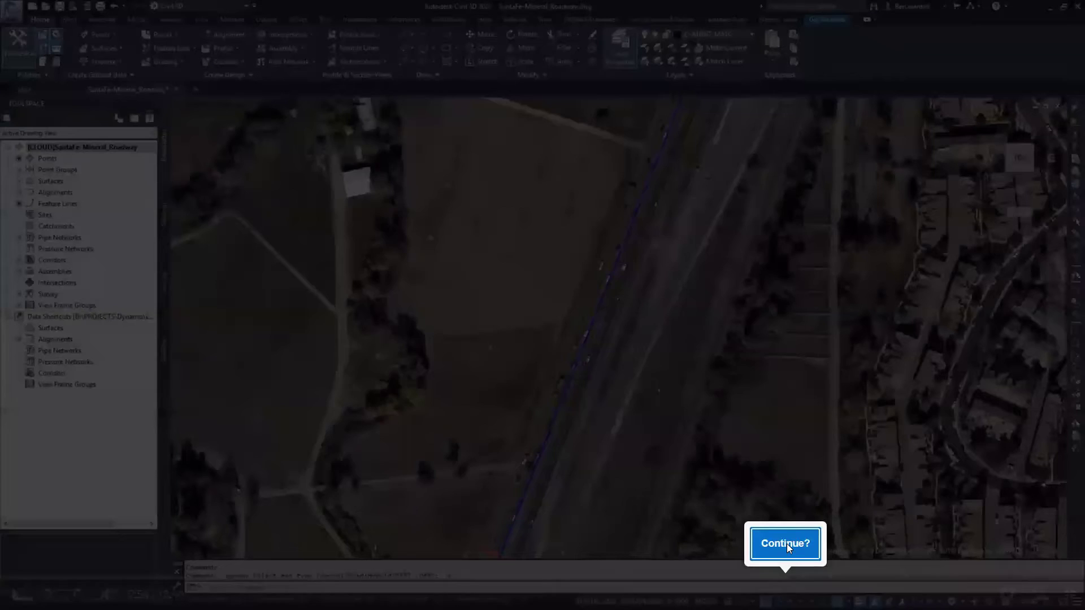
Answer the 10:06 checkpoint quiz and resume playback
{"action": "left_click", "coordinate": [788, 545]}
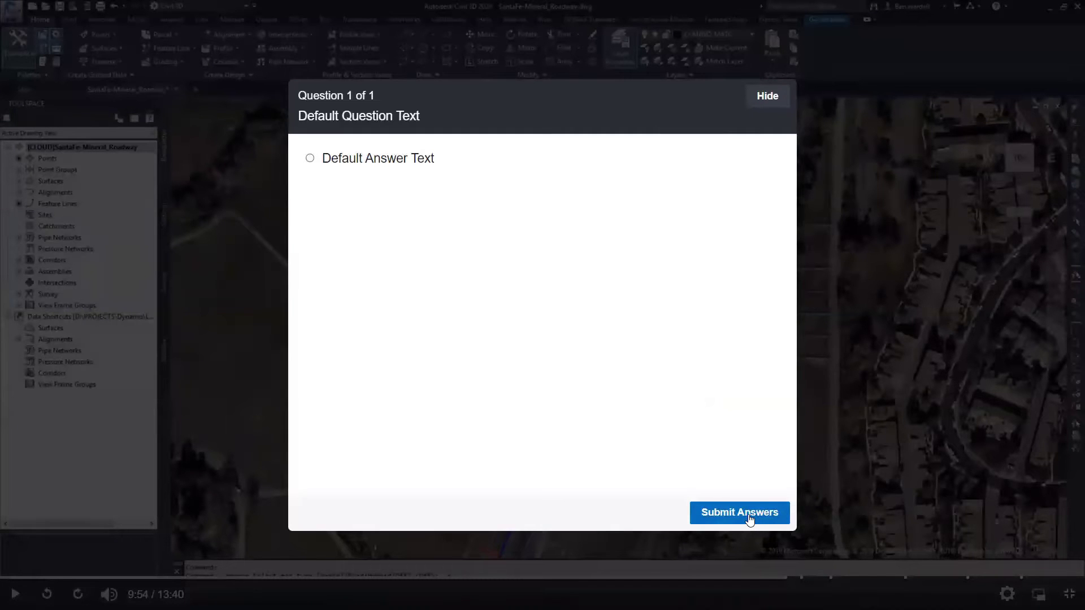
{"action": "left_click", "coordinate": [750, 514]}
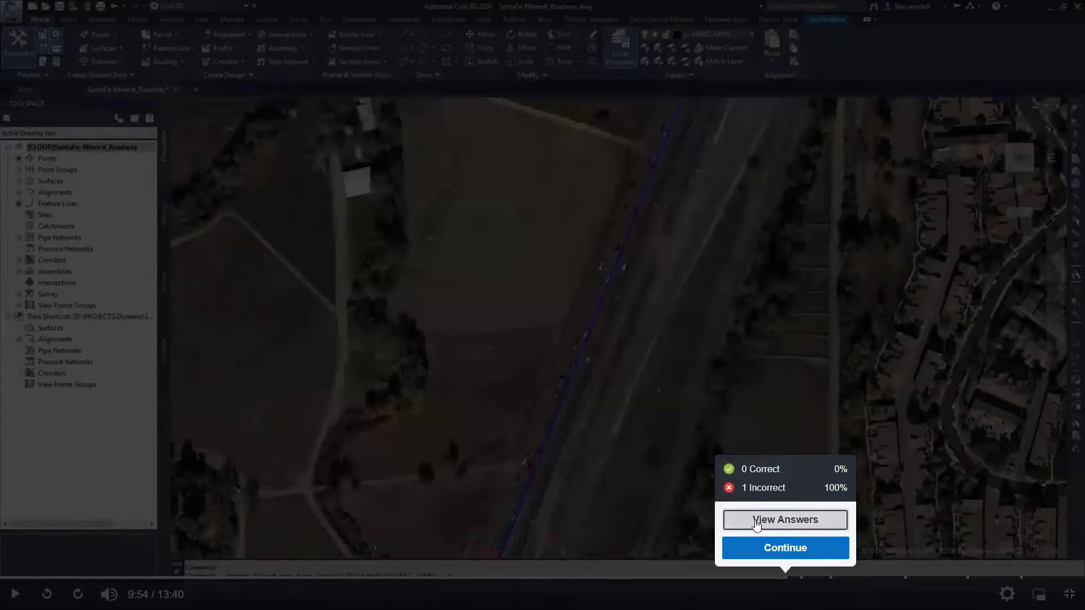
{"action": "left_click", "coordinate": [780, 546]}
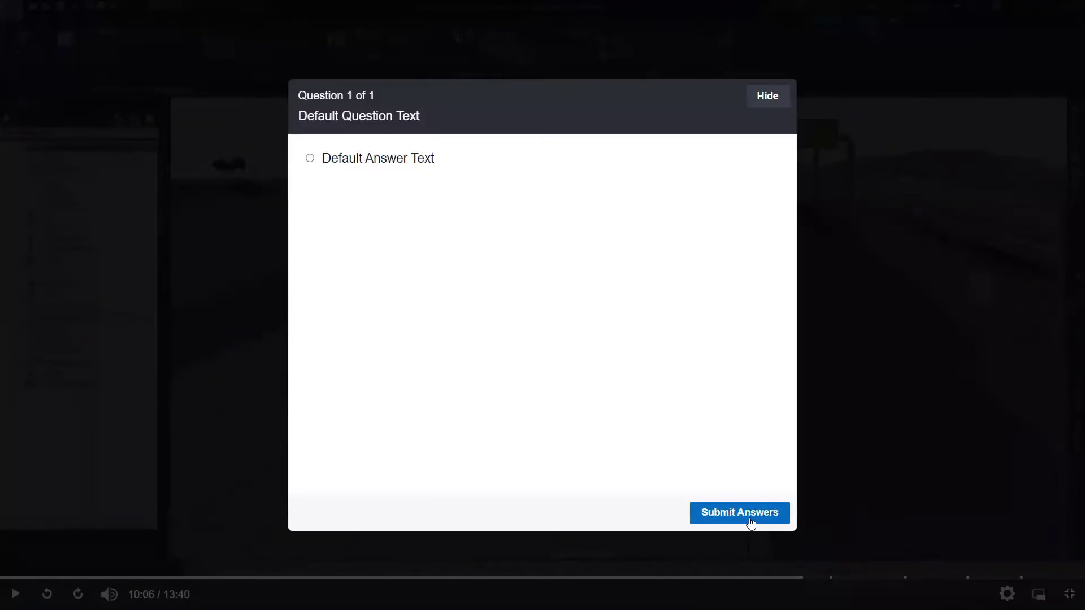
Submit answers to both checkpoint quizzes and continue playback to the Revit analytical model
{"action": "left_click", "coordinate": [751, 514]}
{"action": "left_click", "coordinate": [762, 547]}
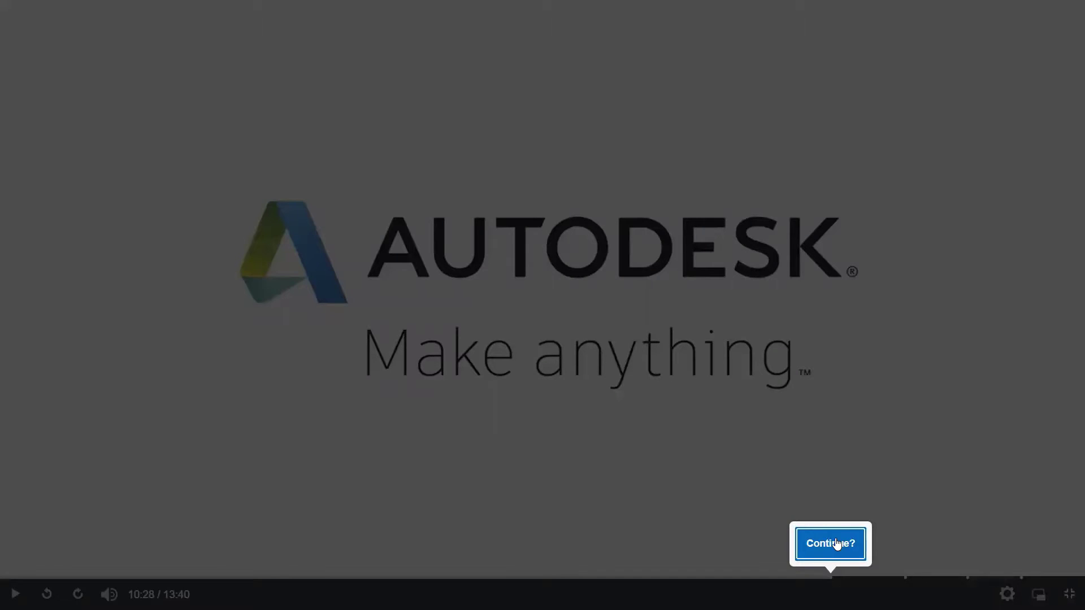
{"action": "left_click", "coordinate": [838, 543]}
{"action": "left_click", "coordinate": [724, 514]}
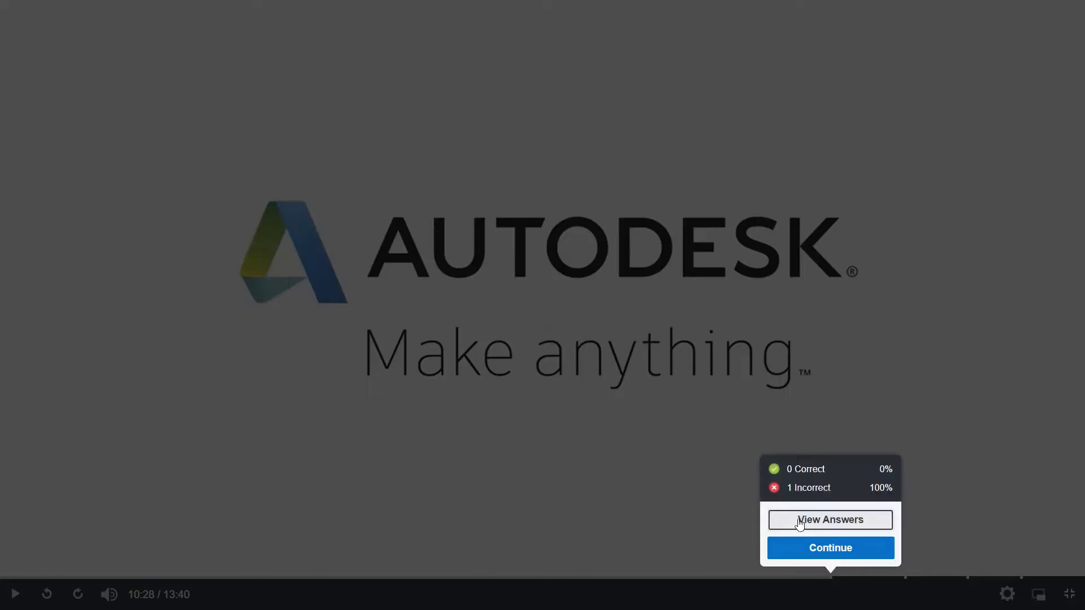
{"action": "left_click", "coordinate": [835, 549]}
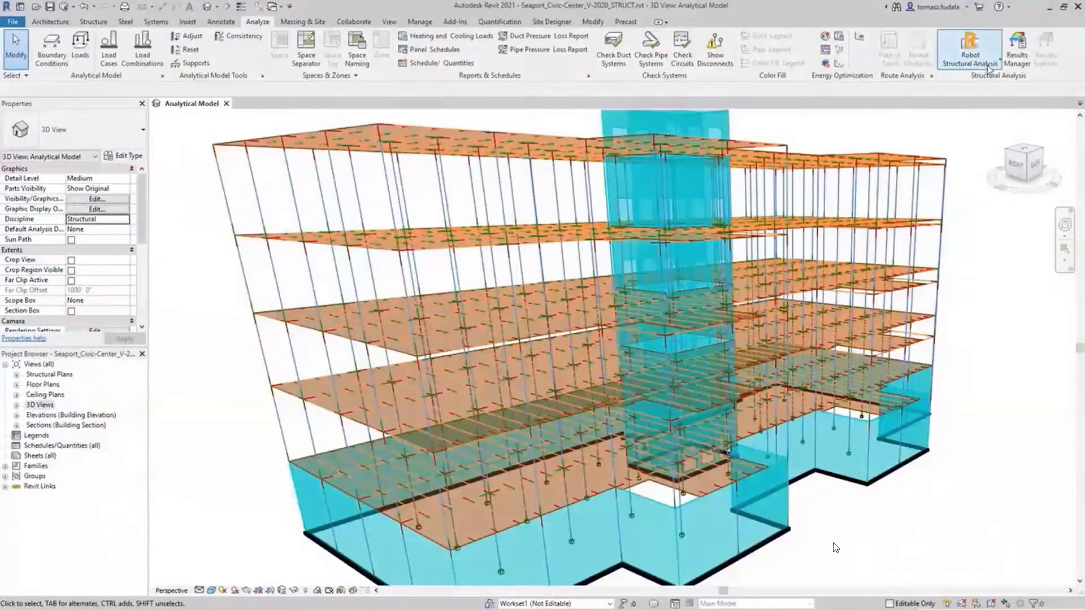
Link the analytical model to Robot Structural Analysis and answer the 11:24 quiz
{"action": "left_click", "coordinate": [989, 68]}
{"action": "left_click", "coordinate": [599, 381]}
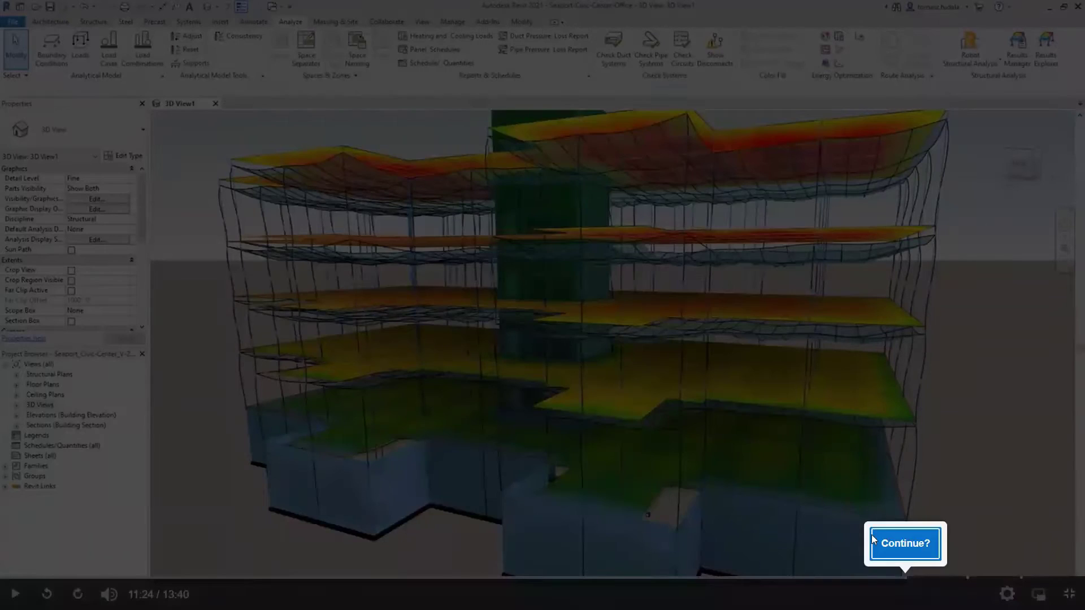
{"action": "left_click", "coordinate": [873, 540]}
{"action": "left_click", "coordinate": [764, 515]}
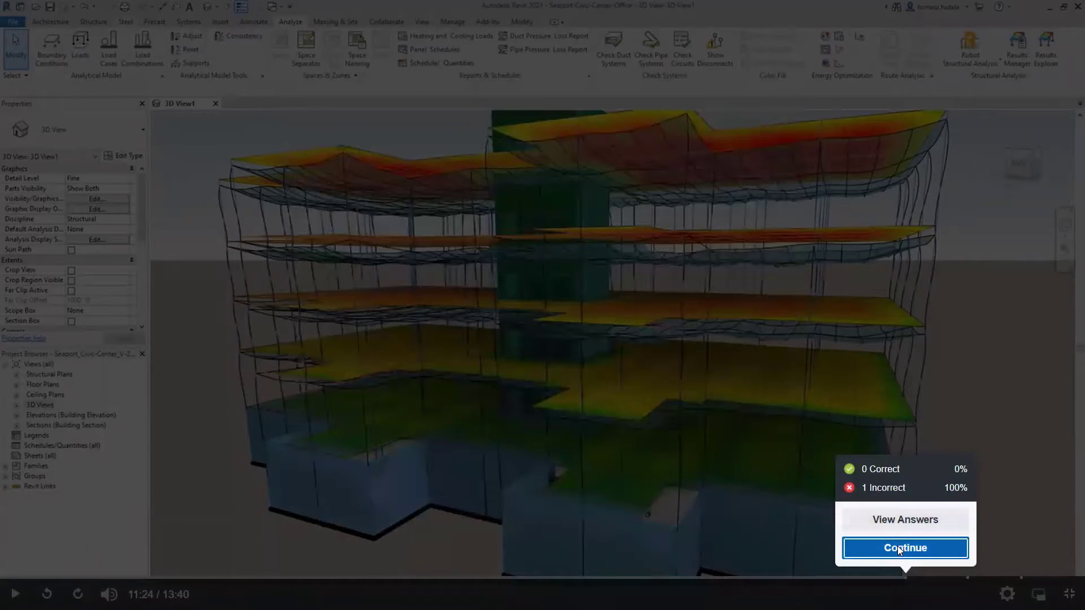
{"action": "left_click", "coordinate": [897, 546]}
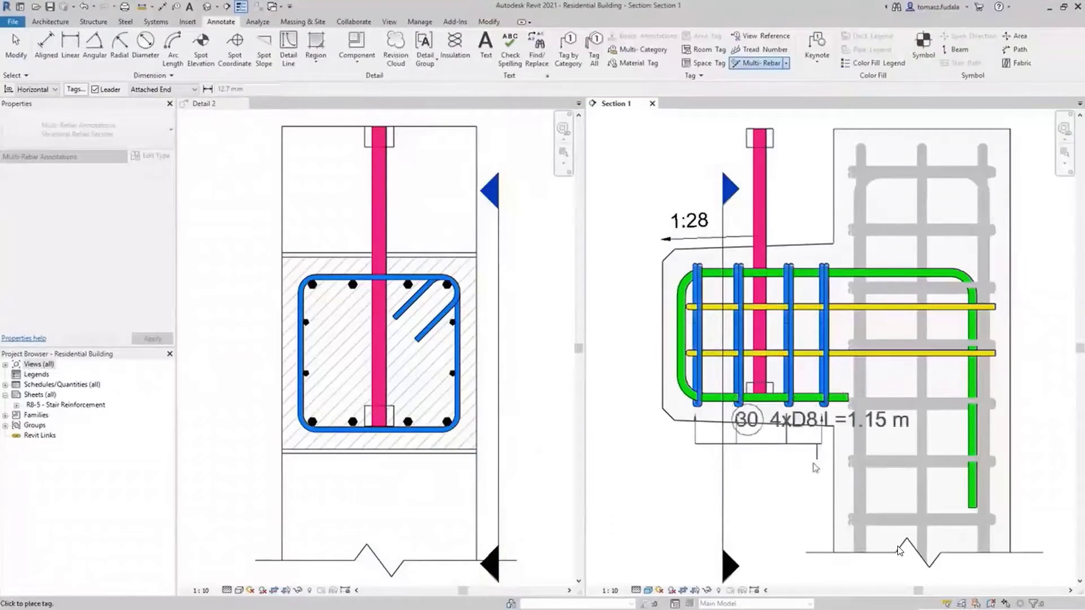
Place the 30 4xD8 L=1.15 m multi-rebar tag below the Section 1 stirrups
{"action": "left_click", "coordinate": [790, 490]}
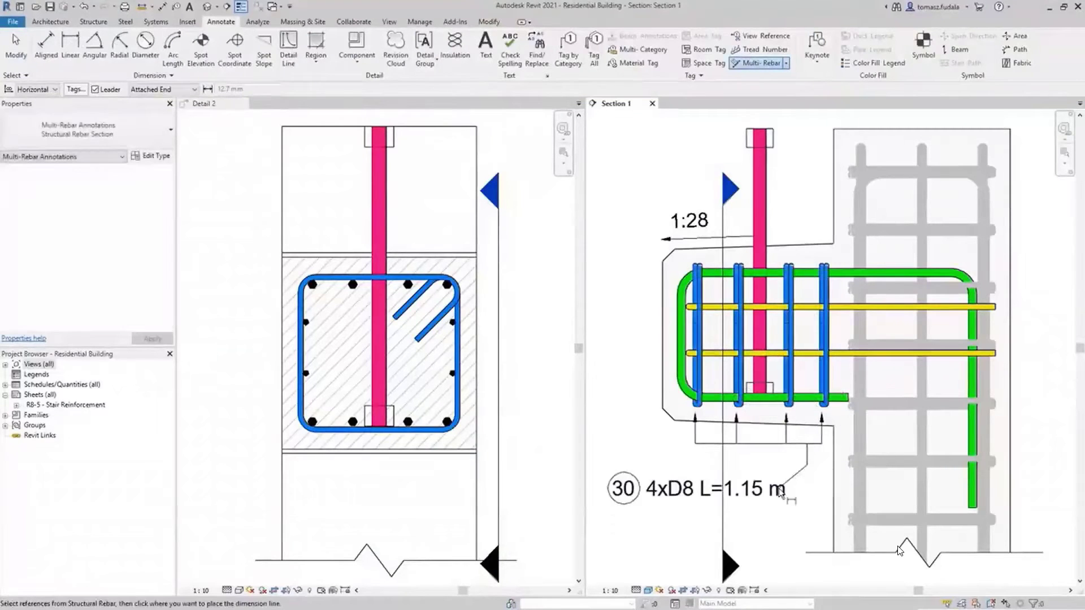
{"action": "key", "text": "Escape"}
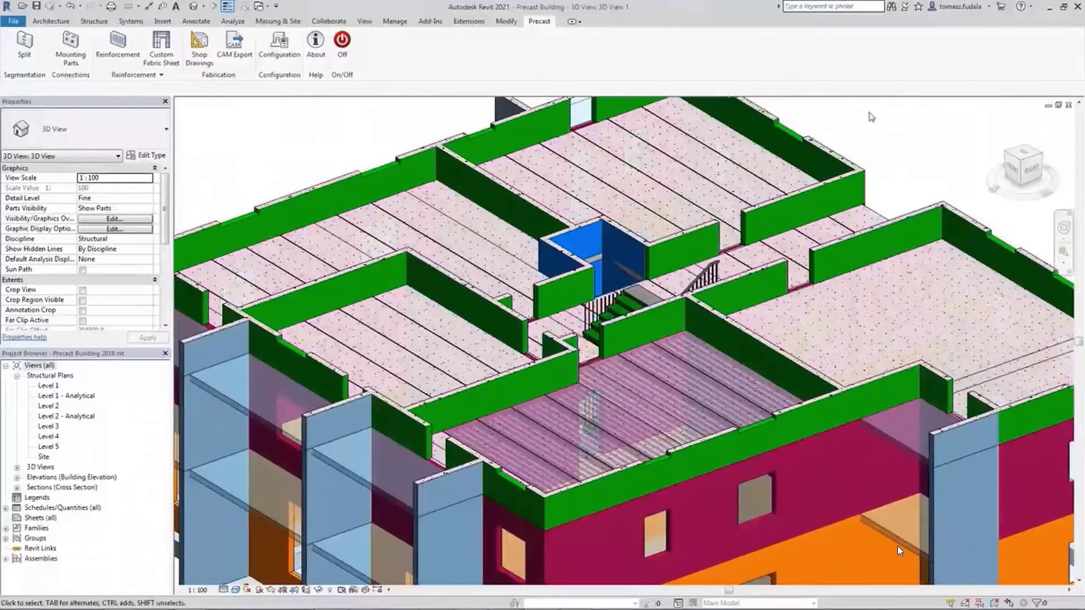
Zoom and pan the precast building view, select a floor slab part, then answer the quiz
{"action": "scroll", "coordinate": [897, 175], "scroll_direction": "up", "scroll_amount": 2}
{"action": "middle_click_drag", "start_coordinate": [896, 175], "coordinate": [759, 155]}
{"action": "scroll", "coordinate": [758, 154], "scroll_direction": "up", "scroll_amount": 3}
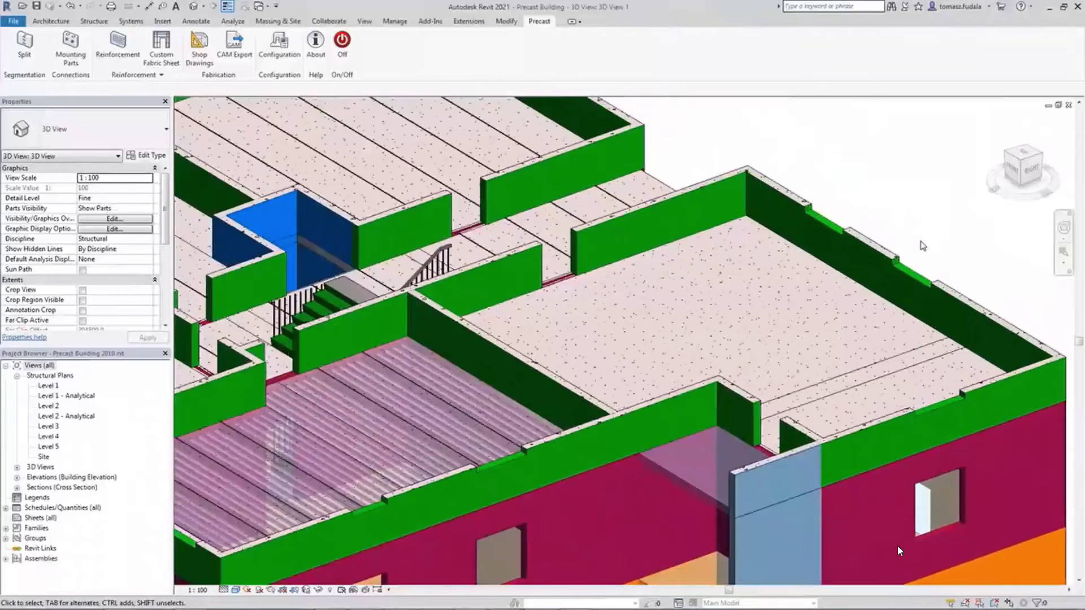
{"action": "left_click", "coordinate": [678, 237]}
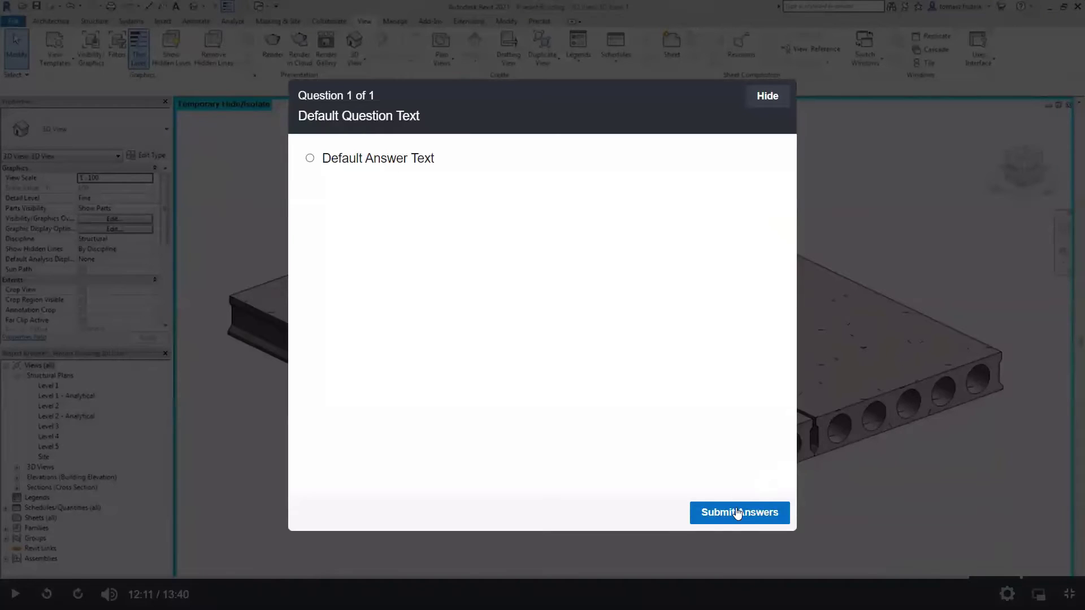
{"action": "left_click", "coordinate": [738, 513]}
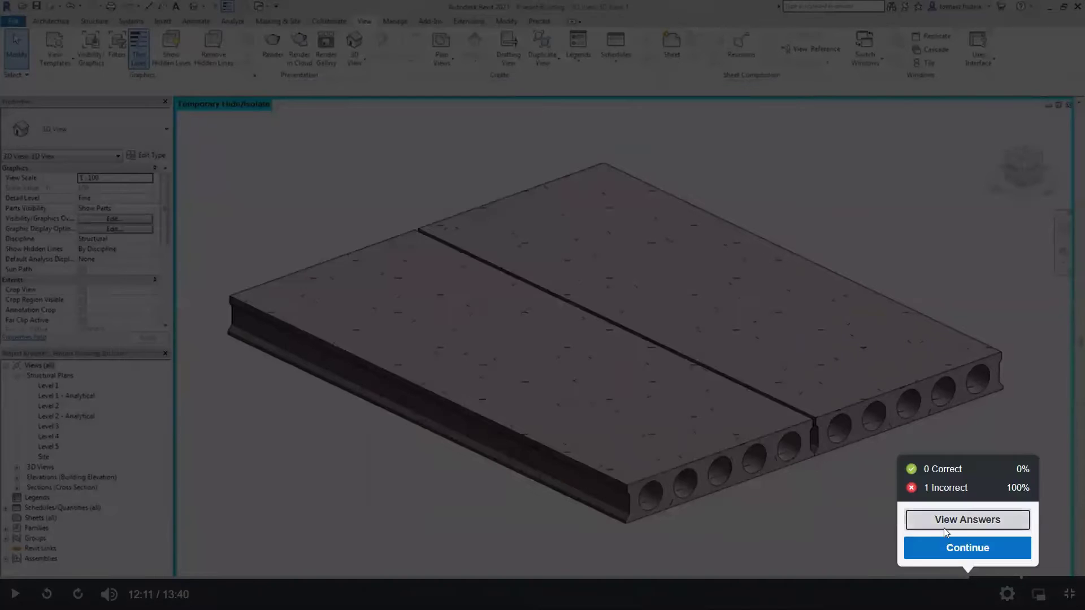
{"action": "left_click", "coordinate": [955, 556]}
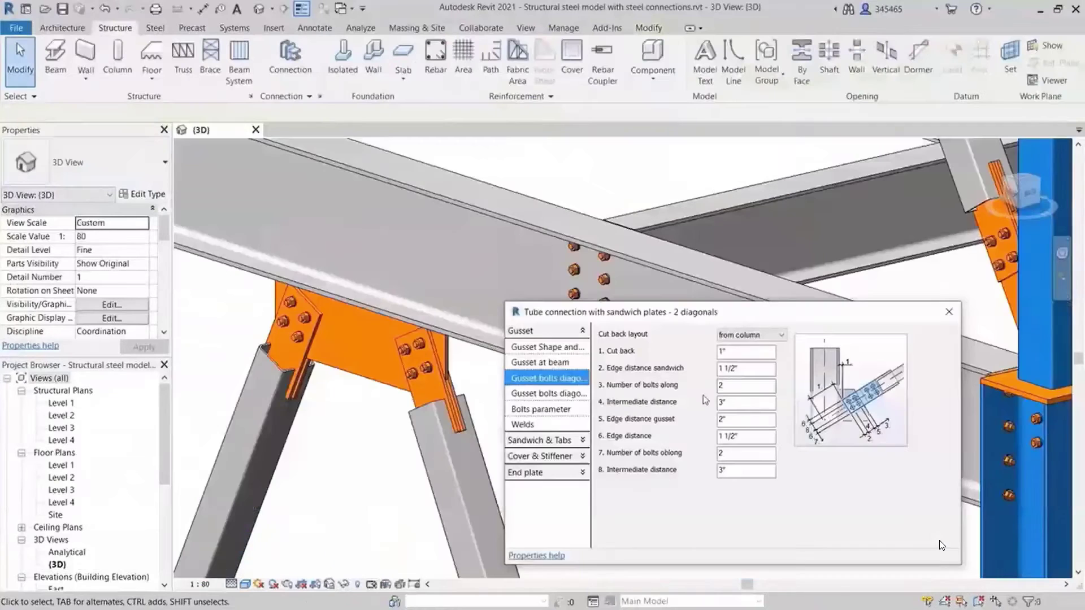
Set the number of bolts along to 3 and sketch the four-corner gusset plate outline to create it
{"action": "double_click", "coordinate": [735, 385]}
{"action": "type", "text": "3"}
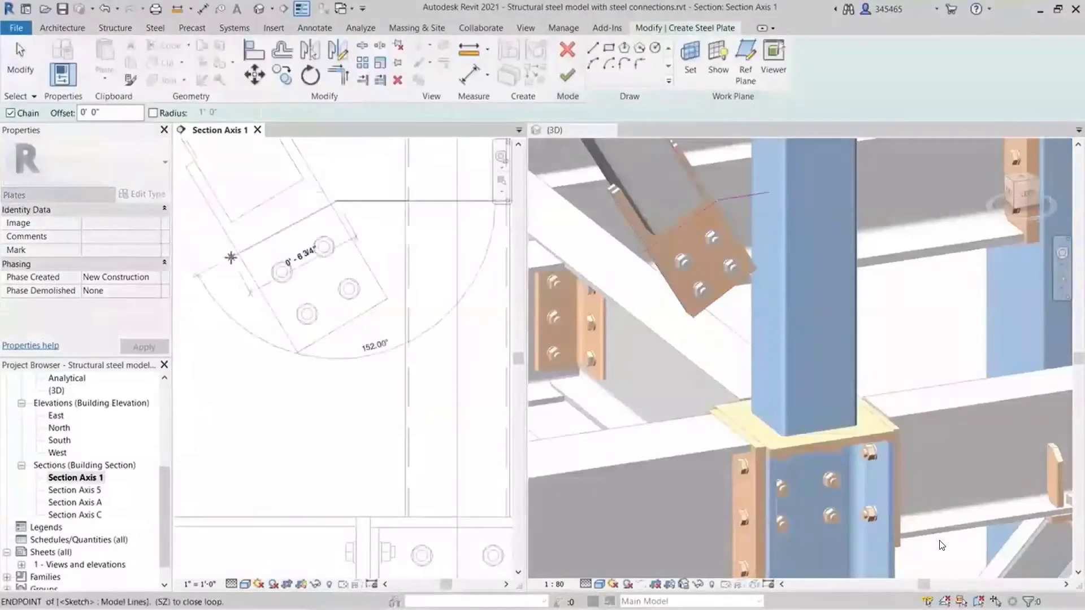
{"action": "left_click", "coordinate": [231, 258]}
{"action": "left_click", "coordinate": [362, 475]}
{"action": "left_click", "coordinate": [408, 474]}
{"action": "left_click", "coordinate": [409, 200]}
{"action": "left_click", "coordinate": [567, 75]}
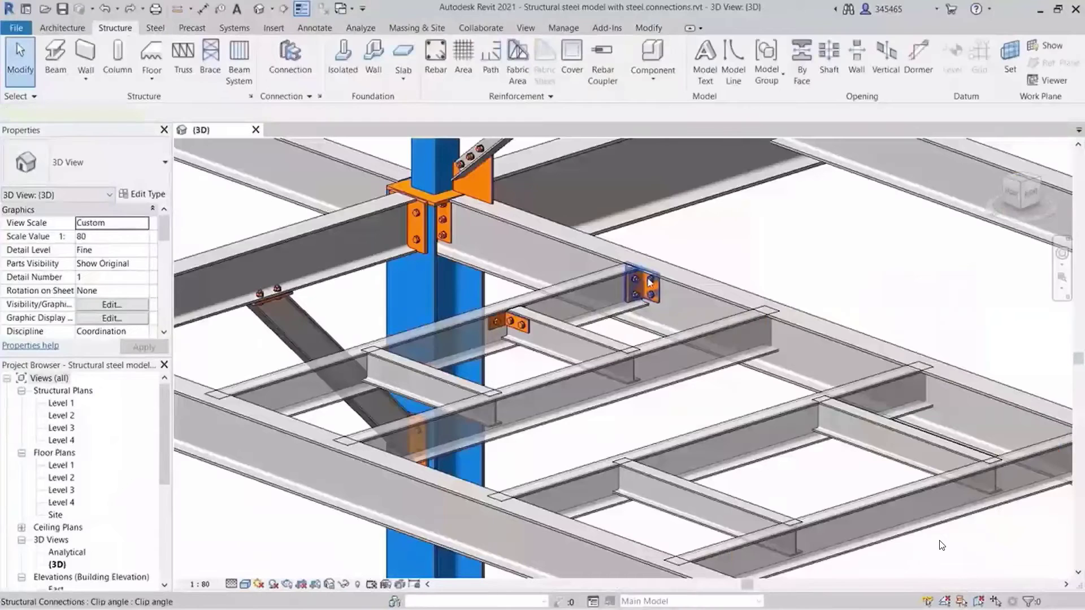
Propagate the straight and skewed clip-angle connections onto the other matching beams
{"action": "left_click", "coordinate": [645, 287]}
{"action": "right_click", "coordinate": [773, 219]}
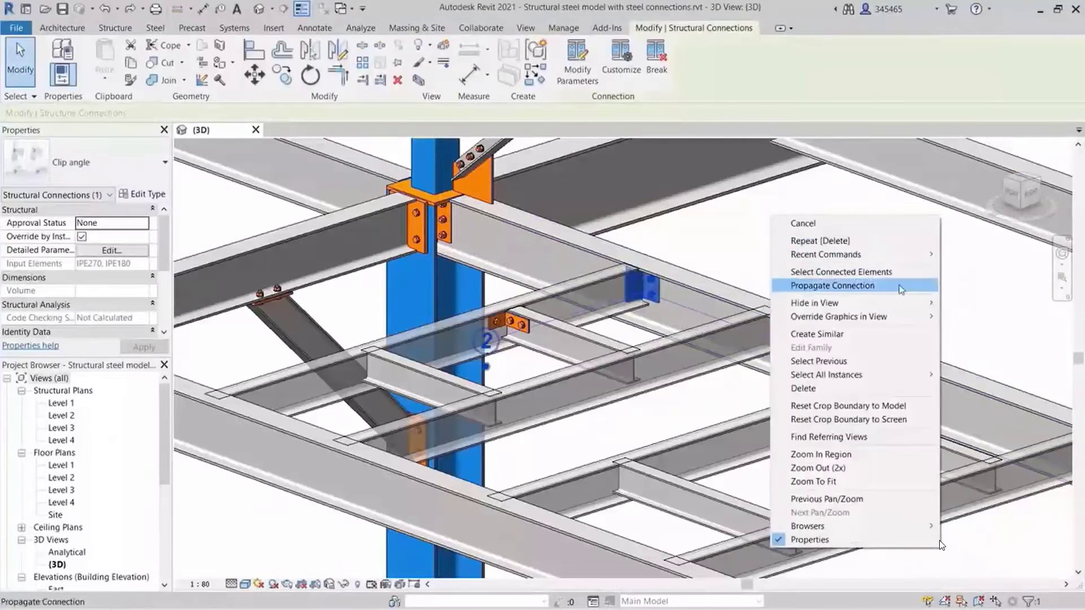
{"action": "left_click", "coordinate": [901, 286]}
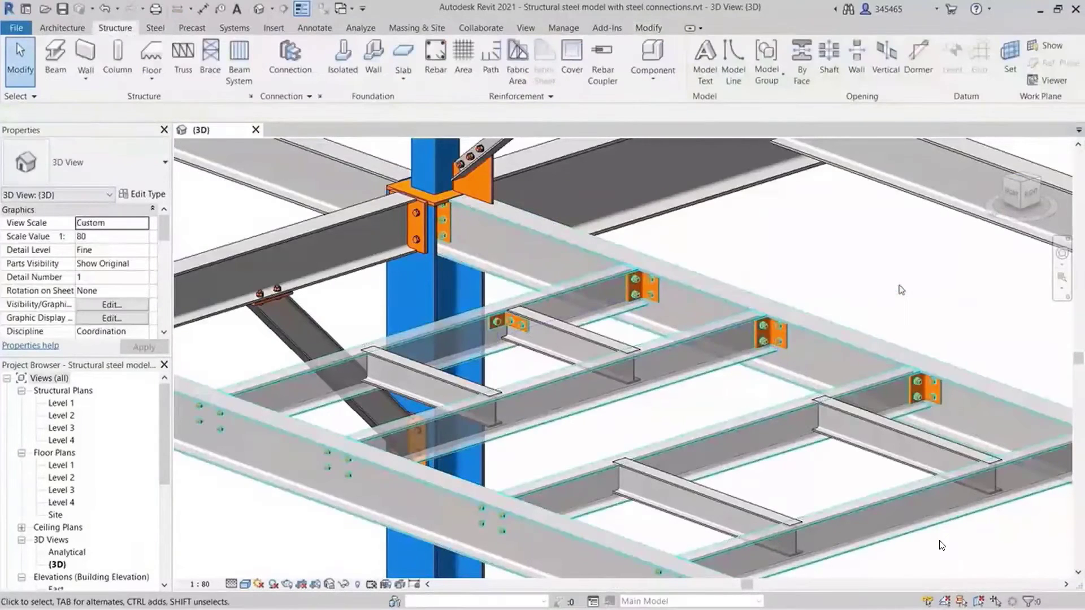
{"action": "left_click", "coordinate": [519, 330]}
{"action": "right_click", "coordinate": [751, 216]}
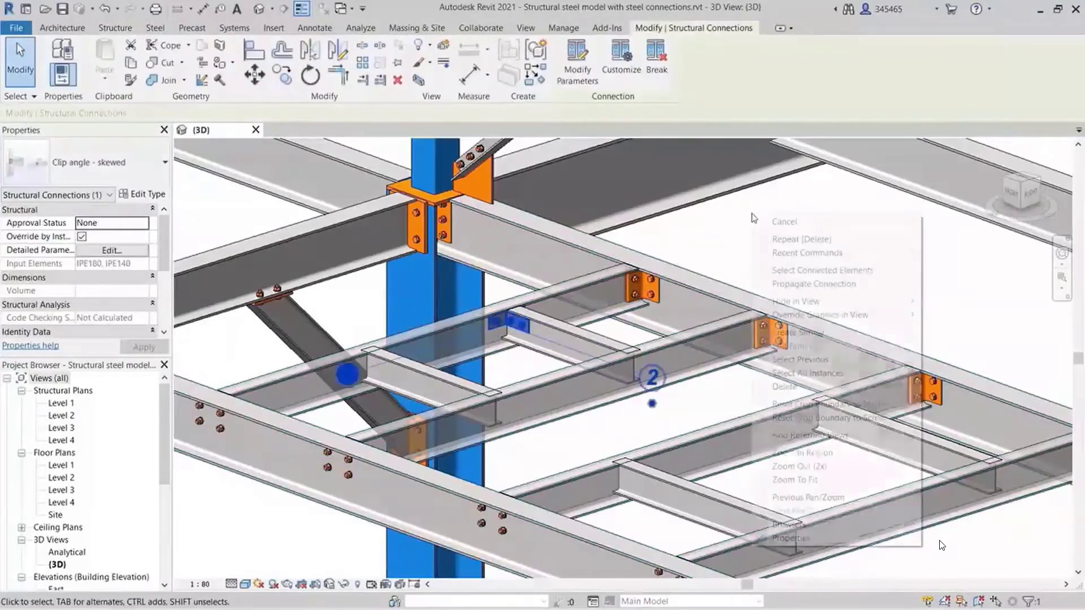
{"action": "left_click", "coordinate": [871, 287]}
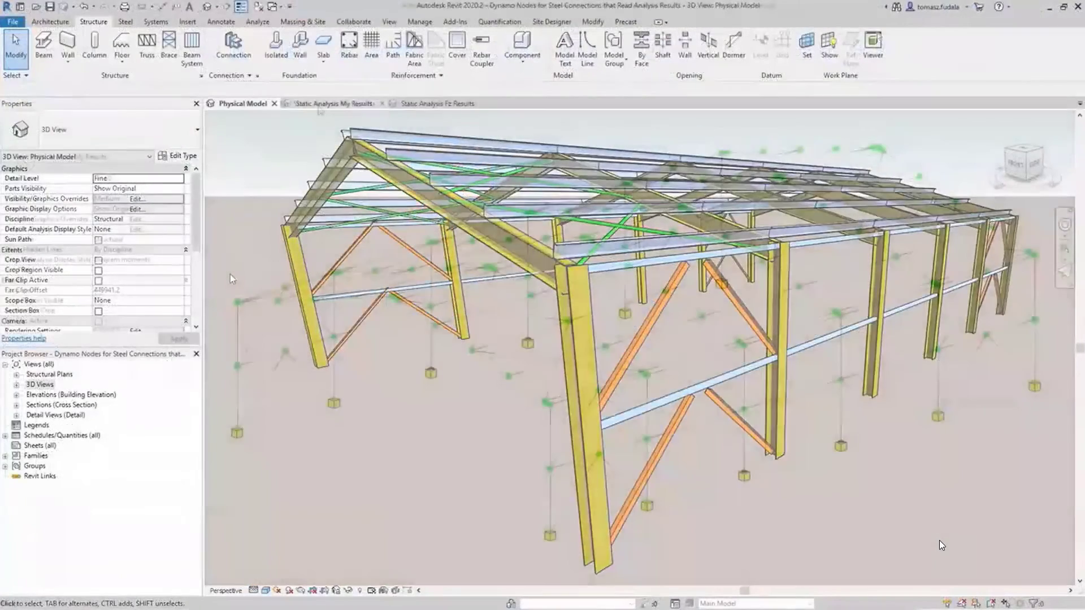
Show the Static Analysis My Results view, answer the player's quiz and resume the lesson
{"action": "left_click", "coordinate": [321, 107]}
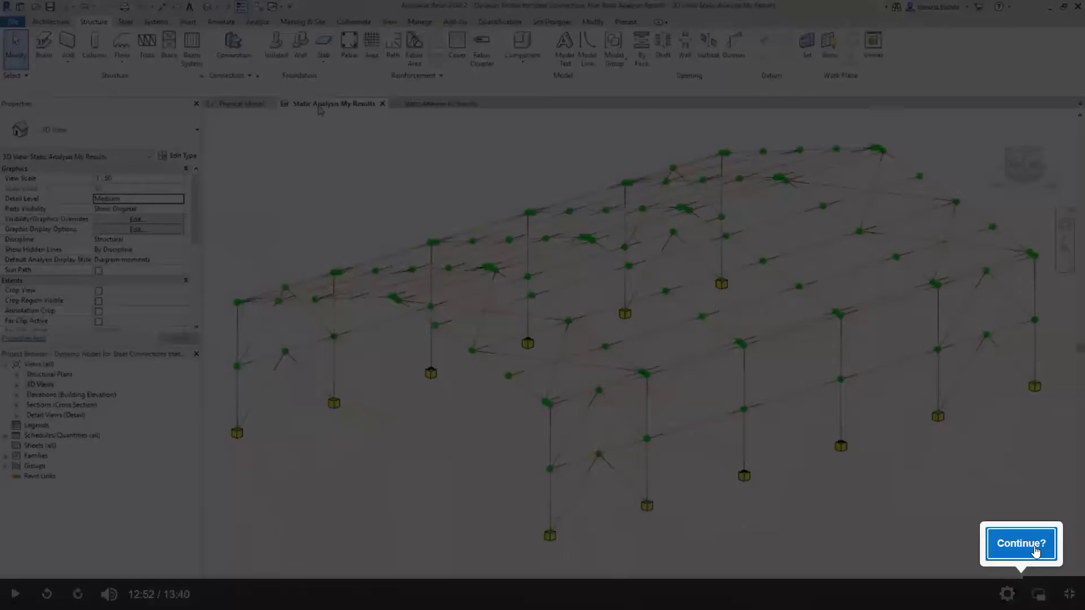
{"action": "left_click", "coordinate": [1031, 545]}
{"action": "left_click", "coordinate": [757, 523]}
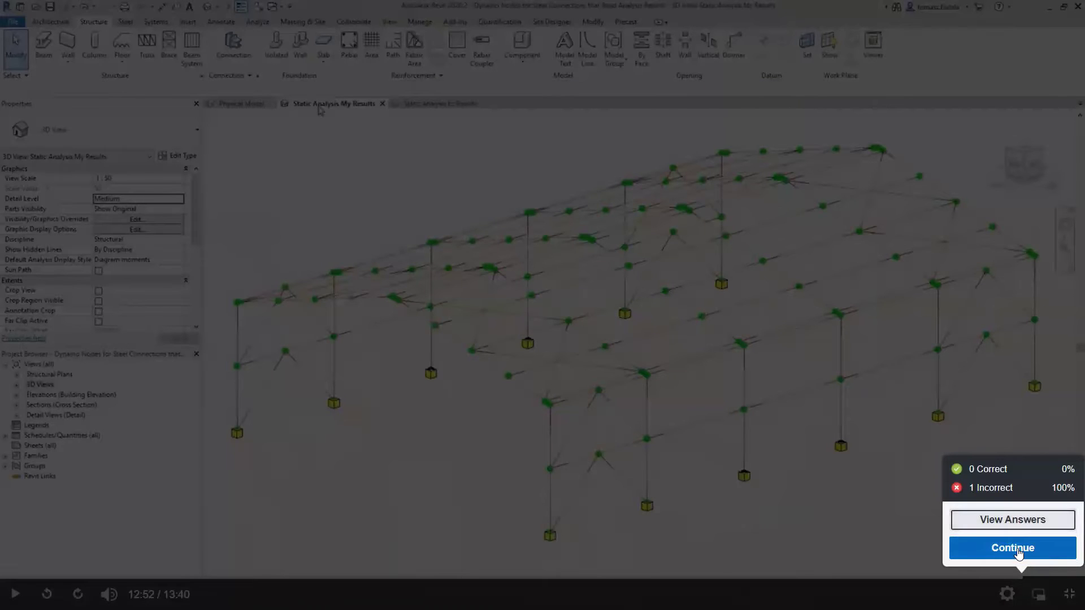
{"action": "left_click", "coordinate": [1018, 551]}
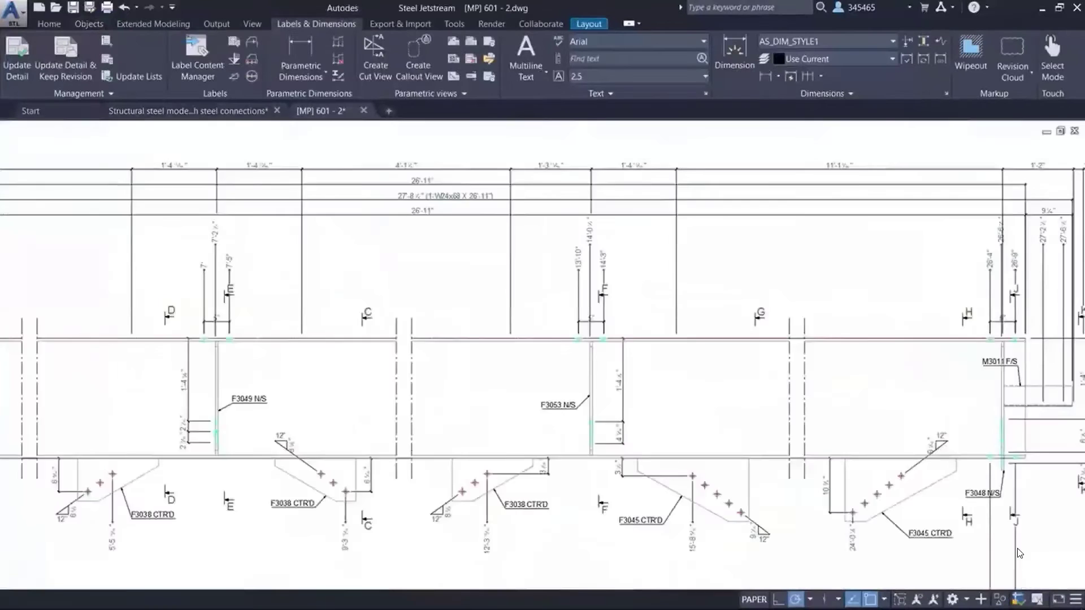
Zoom and pan the [MP] 601 layout to inspect sections A-A, C-C, E-E and the title block
{"action": "scroll", "coordinate": [743, 388], "scroll_direction": "up", "scroll_amount": 3}
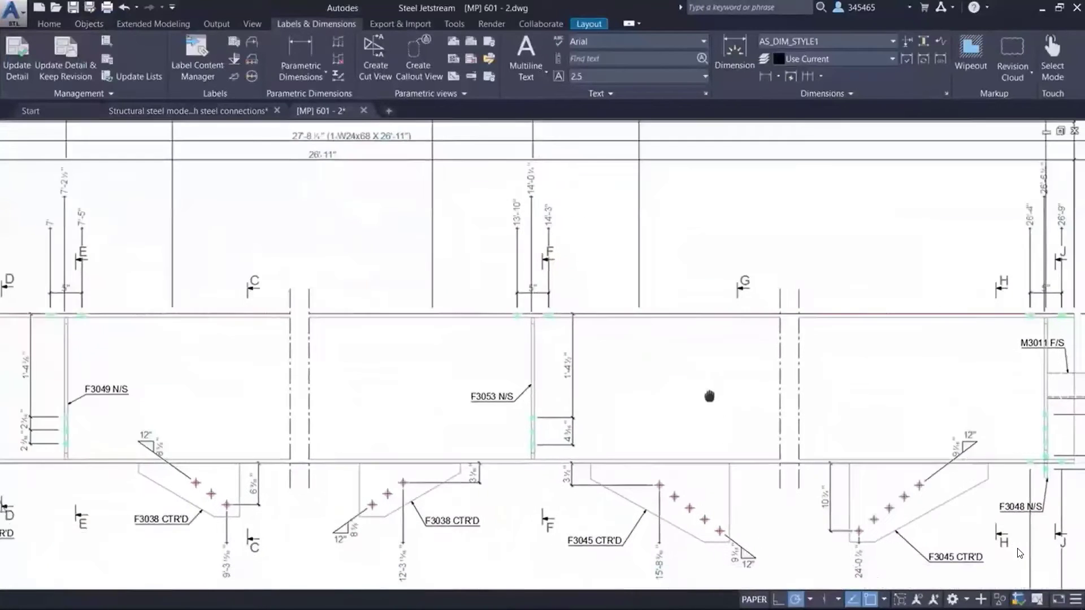
{"action": "mouse_move", "coordinate": [704, 387]}
{"action": "middle_mouse_down"}
{"action": "mouse_move", "coordinate": [630, 252]}
{"action": "mouse_move", "coordinate": [635, 165]}
{"action": "middle_mouse_up"}
{"action": "scroll", "coordinate": [635, 165], "scroll_direction": "down", "scroll_amount": 3}
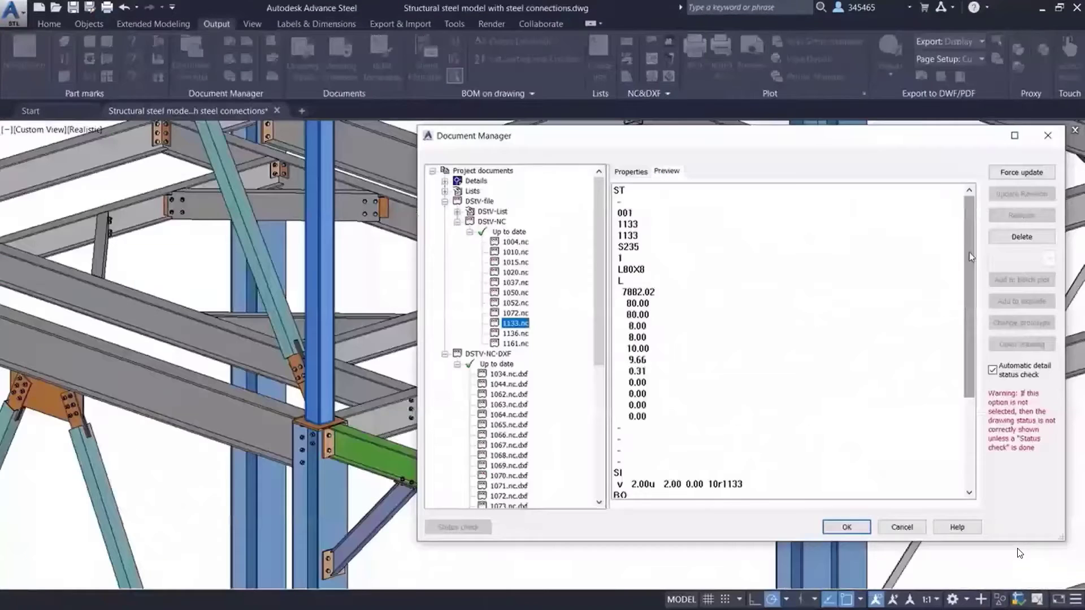
{"action": "left_click_drag", "start_coordinate": [974, 254], "coordinate": [975, 343]}
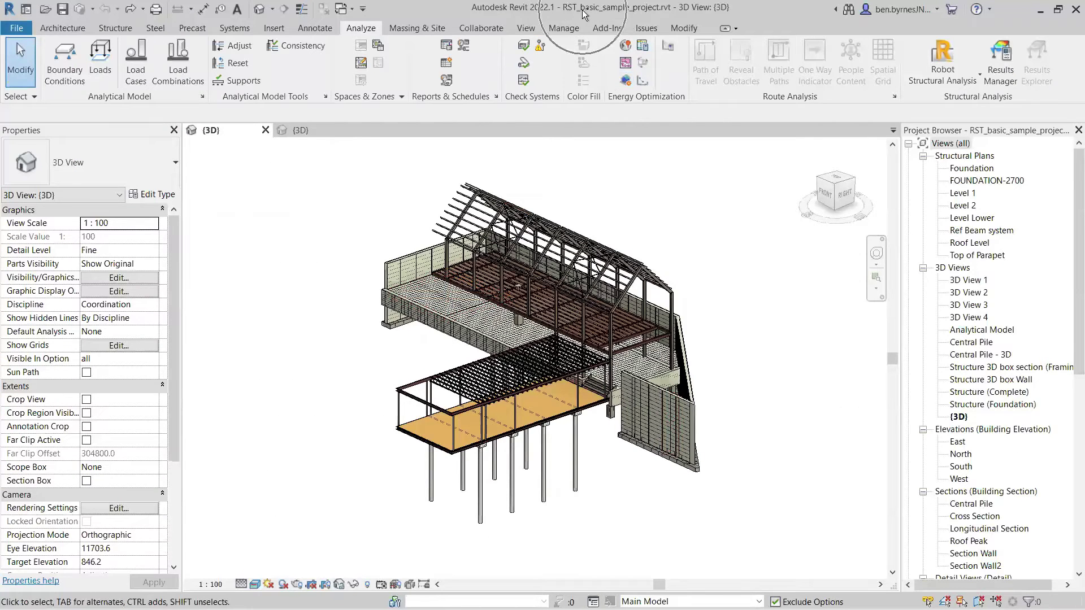
Orbit the sample project's 3D model up to a higher top-front-right viewpoint, ending on Analyze
{"action": "mouse_move", "coordinate": [769, 315]}
{"action": "middle_mouse_down", "text": "shift"}
{"action": "mouse_move", "coordinate": [744, 351]}
{"action": "mouse_move", "coordinate": [803, 314]}
{"action": "mouse_move", "coordinate": [807, 287]}
{"action": "mouse_move", "coordinate": [758, 336]}
{"action": "mouse_move", "coordinate": [751, 322]}
{"action": "middle_mouse_up", "text": "shift"}
{"action": "middle_click_drag", "start_coordinate": [251, 181], "coordinate": [72, 39], "text": "shift"}
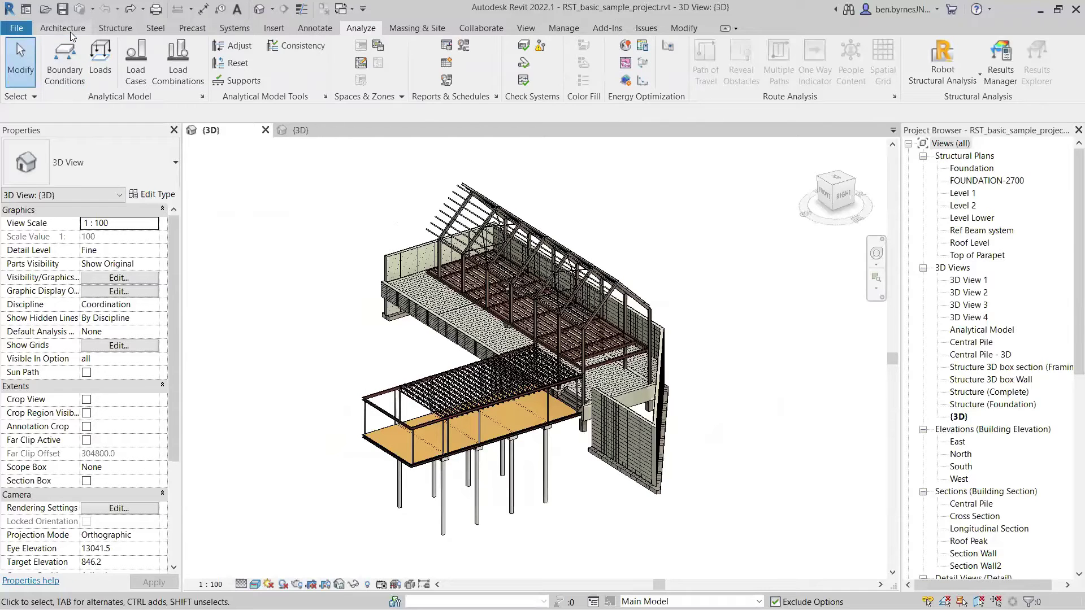
{"action": "left_click", "coordinate": [70, 30]}
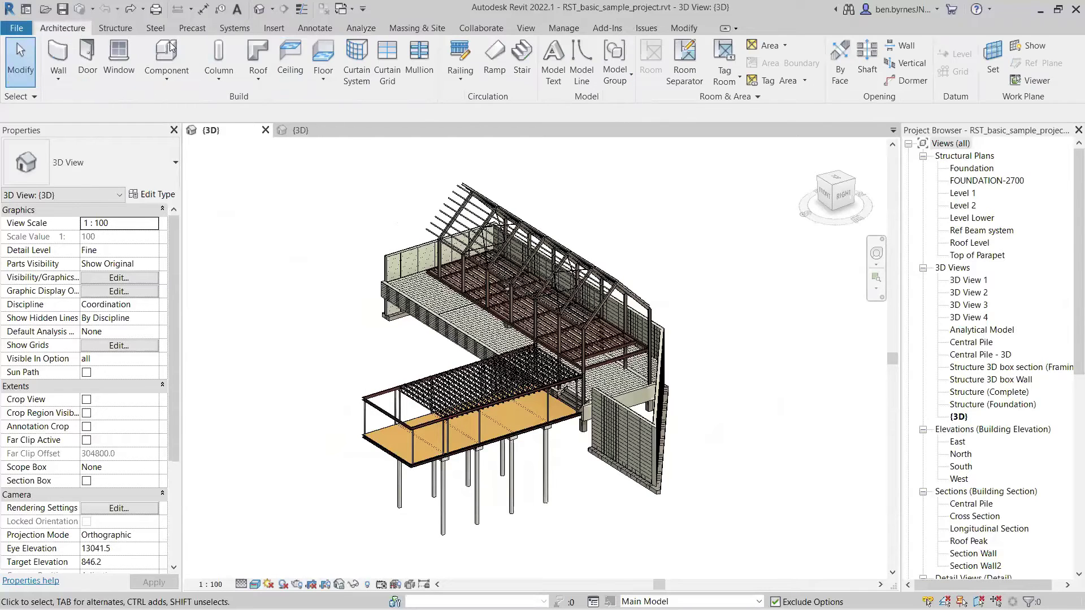
{"action": "left_click", "coordinate": [362, 29]}
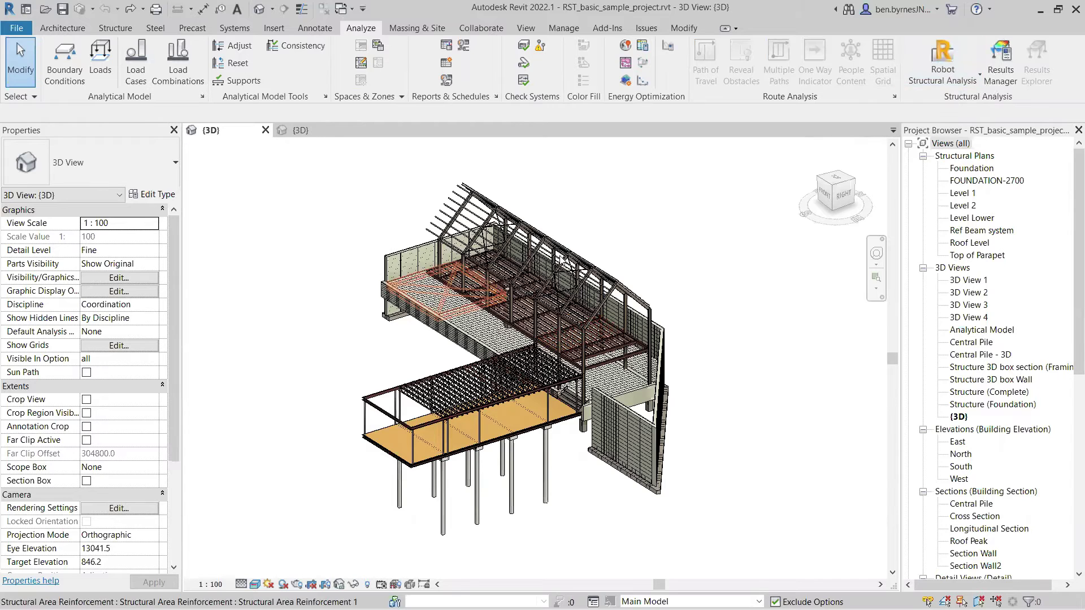
Open the Robot Structural Analysis Link and choose Send model with Direct integration
{"action": "left_click", "coordinate": [943, 78]}
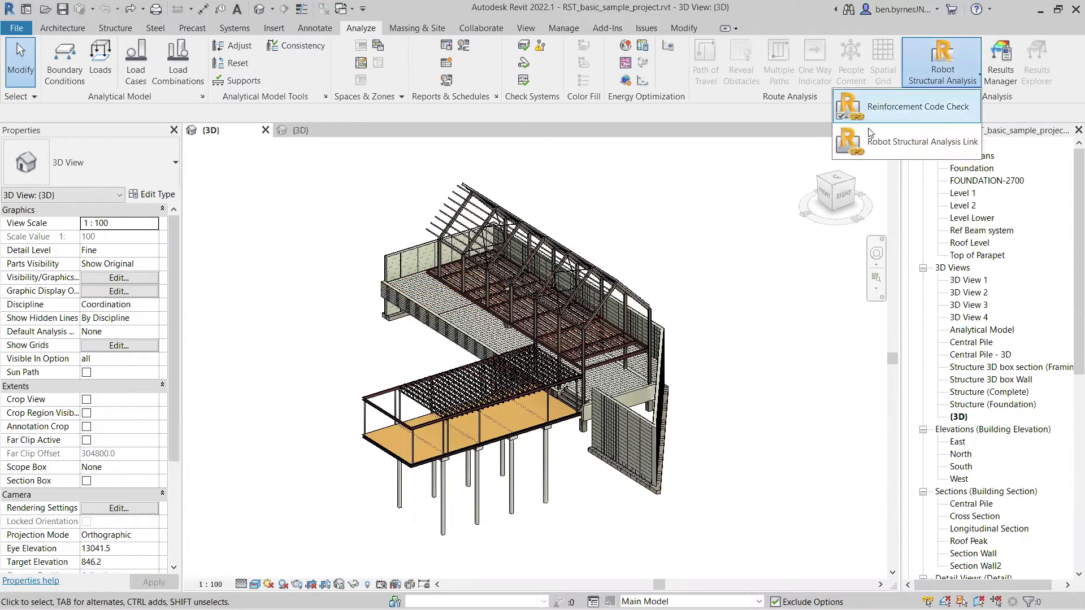
{"action": "left_click", "coordinate": [927, 146]}
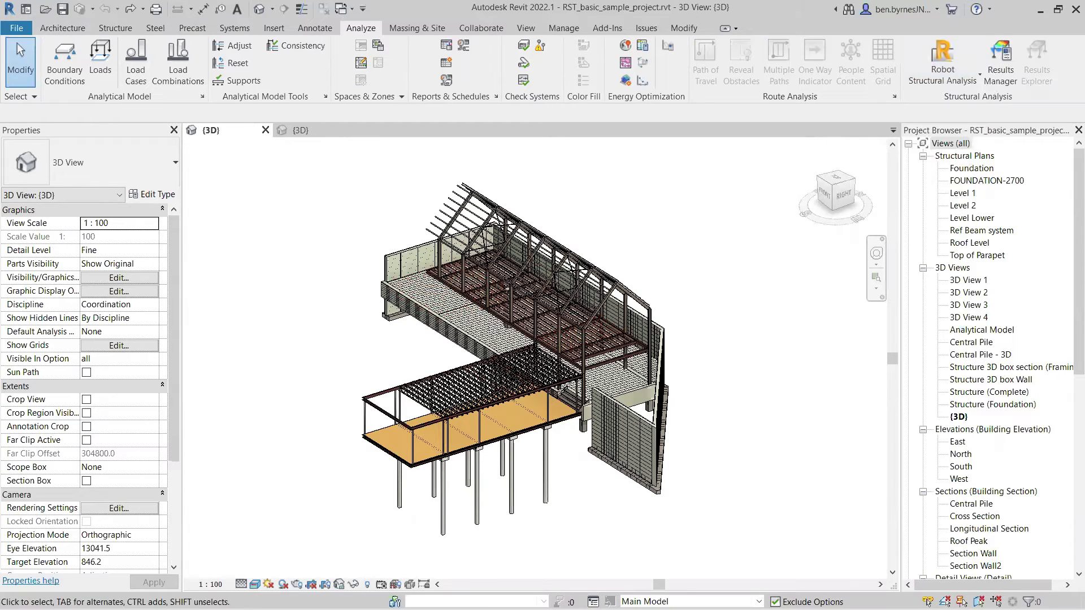
{"action": "key", "text": "super"}
{"action": "mouse_move", "coordinate": [505, 597]}
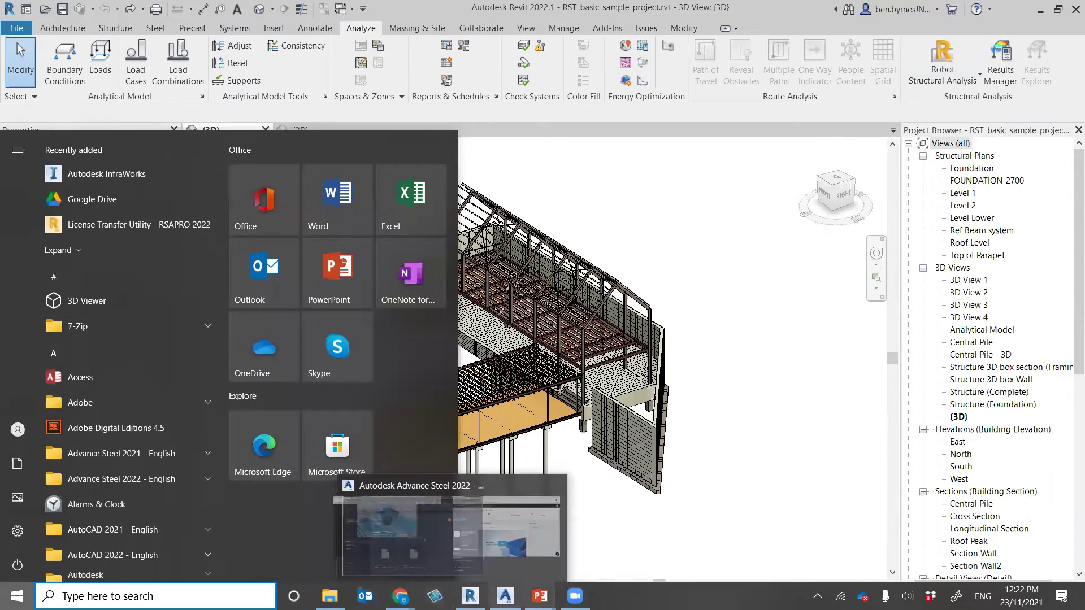
{"action": "left_click", "coordinate": [767, 383]}
{"action": "left_click", "coordinate": [933, 72]}
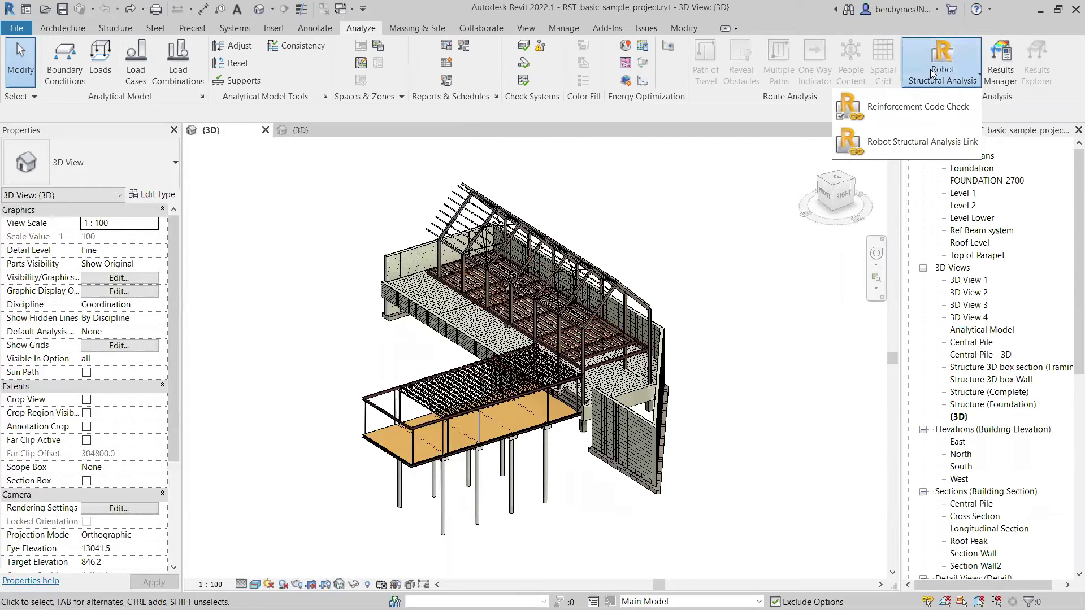
{"action": "left_click", "coordinate": [927, 147]}
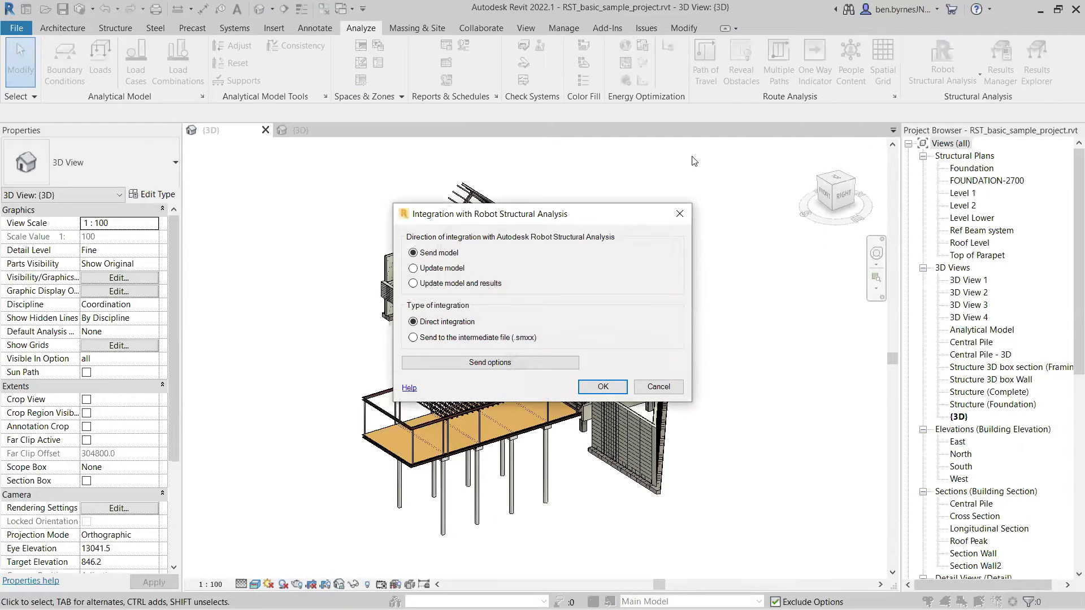
{"action": "left_click", "coordinate": [447, 254]}
{"action": "left_click", "coordinate": [453, 327]}
Send the model to Robot and review the transfer's single regional settings warning
{"action": "left_click", "coordinate": [603, 387]}
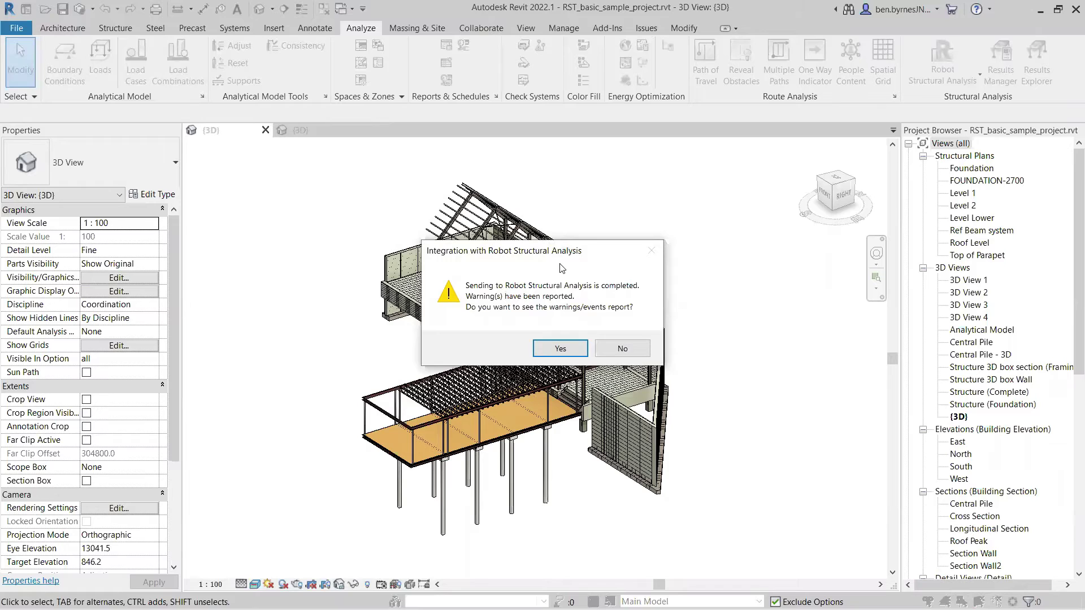
{"action": "left_click", "coordinate": [561, 348]}
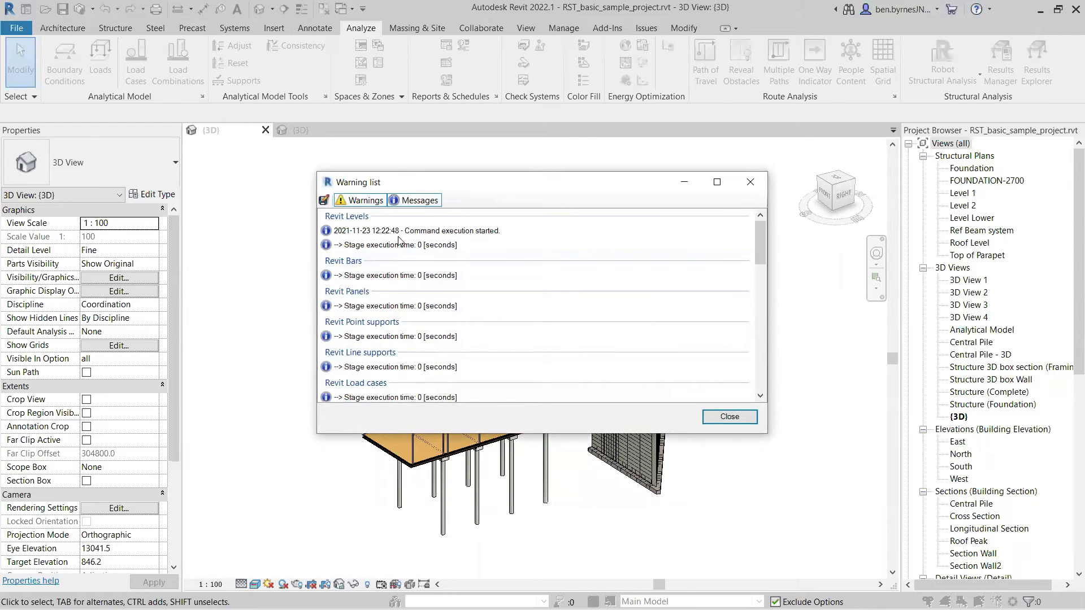
{"action": "left_click", "coordinate": [366, 206]}
{"action": "left_click", "coordinate": [408, 201]}
{"action": "left_click", "coordinate": [373, 202]}
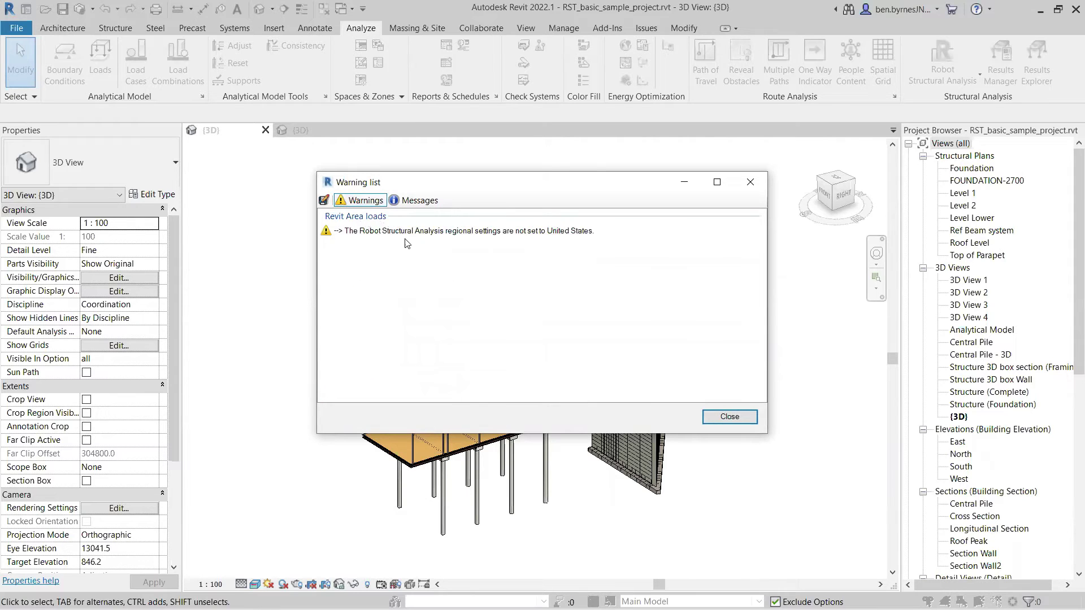
{"action": "left_click", "coordinate": [493, 241]}
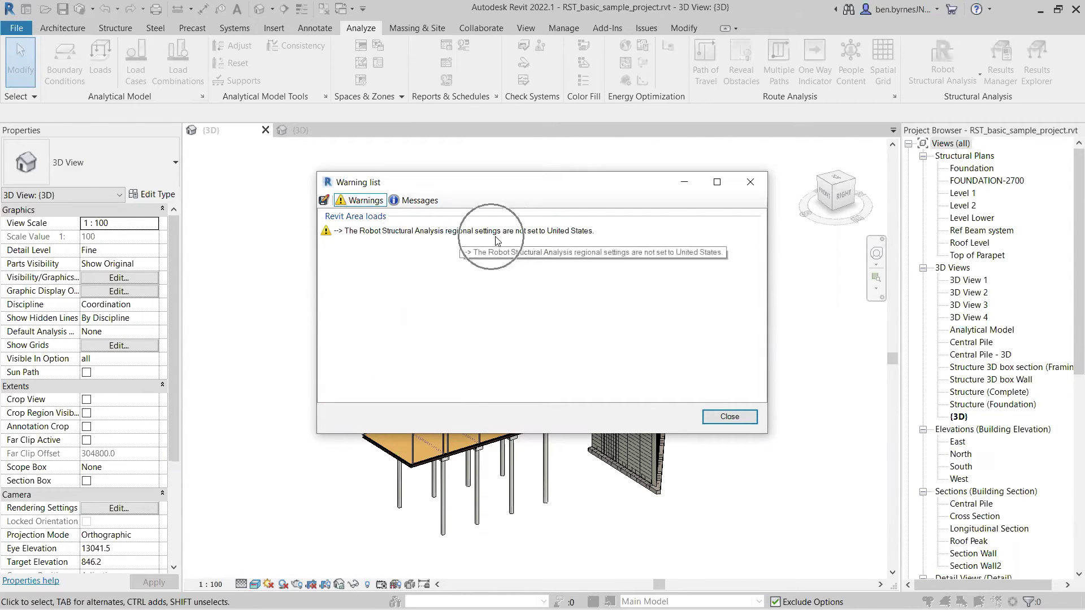
{"action": "left_click", "coordinate": [583, 236]}
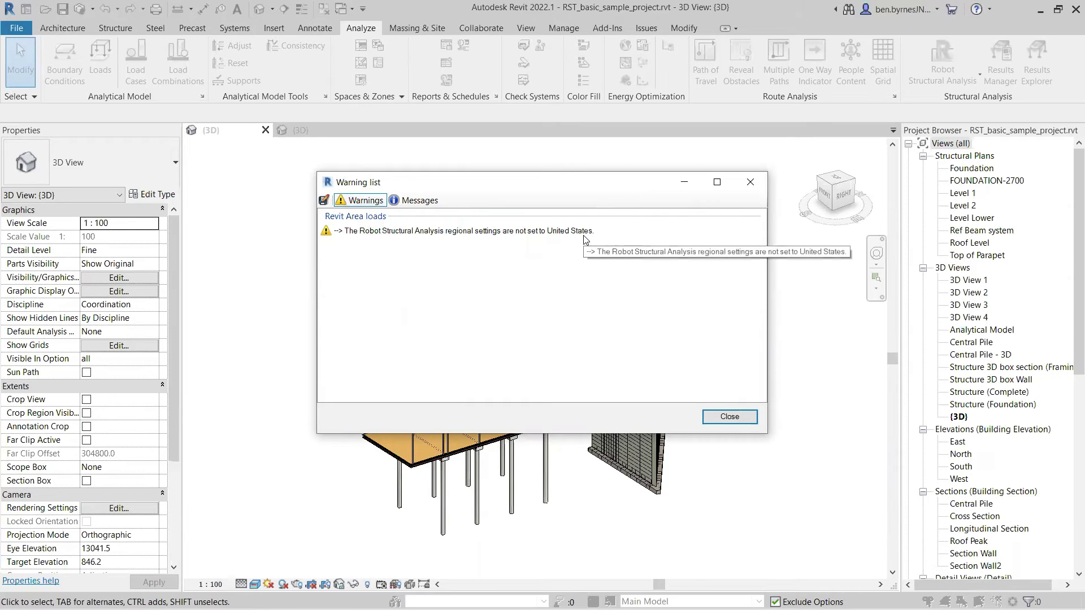
{"action": "left_click", "coordinate": [730, 417]}
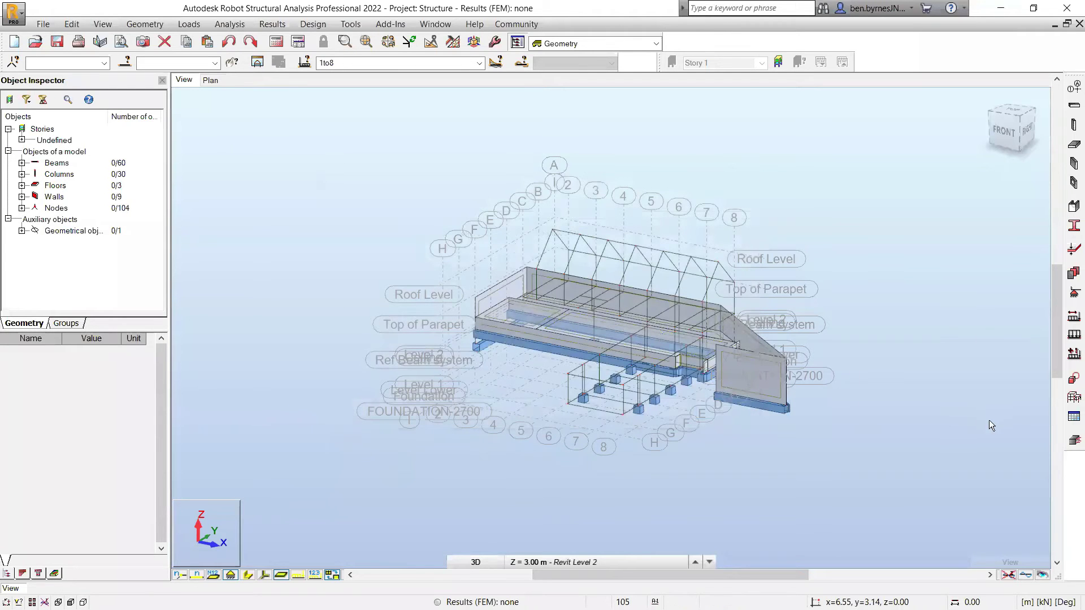
{"action": "middle_click_drag", "start_coordinate": [919, 401], "coordinate": [784, 373], "text": "shift"}
{"action": "scroll", "coordinate": [464, 357], "scroll_direction": "up", "scroll_amount": 5}
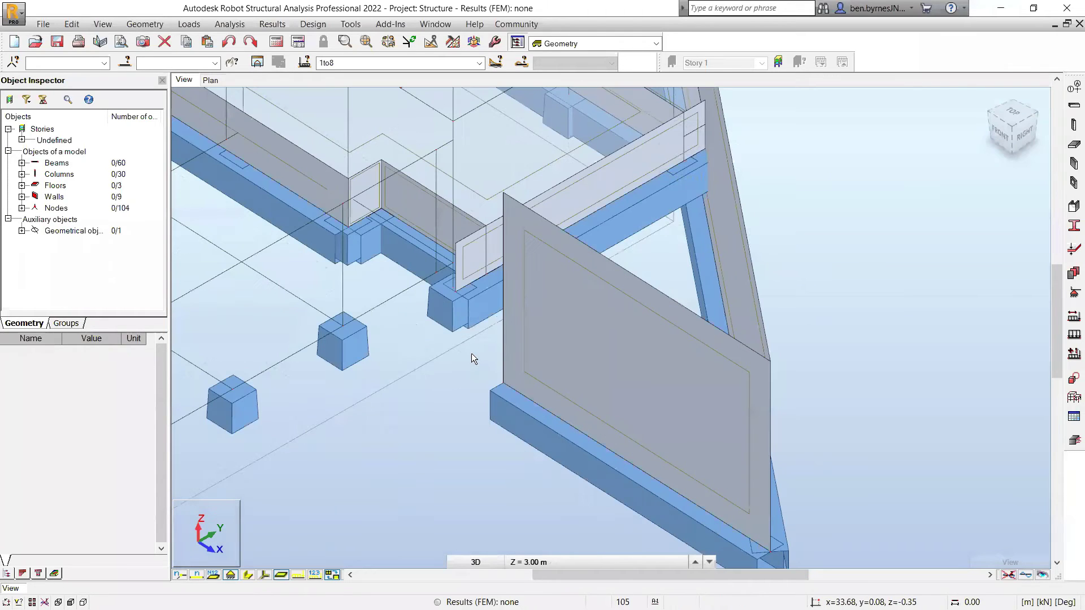
{"action": "scroll", "coordinate": [369, 338], "scroll_direction": "down", "scroll_amount": 2}
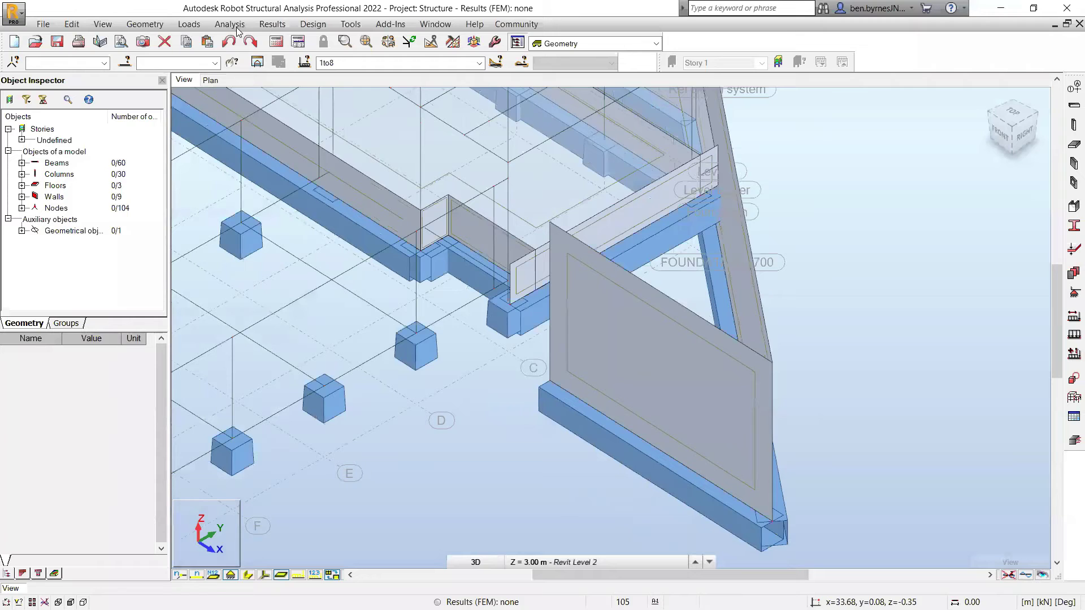
{"action": "left_click", "coordinate": [209, 183]}
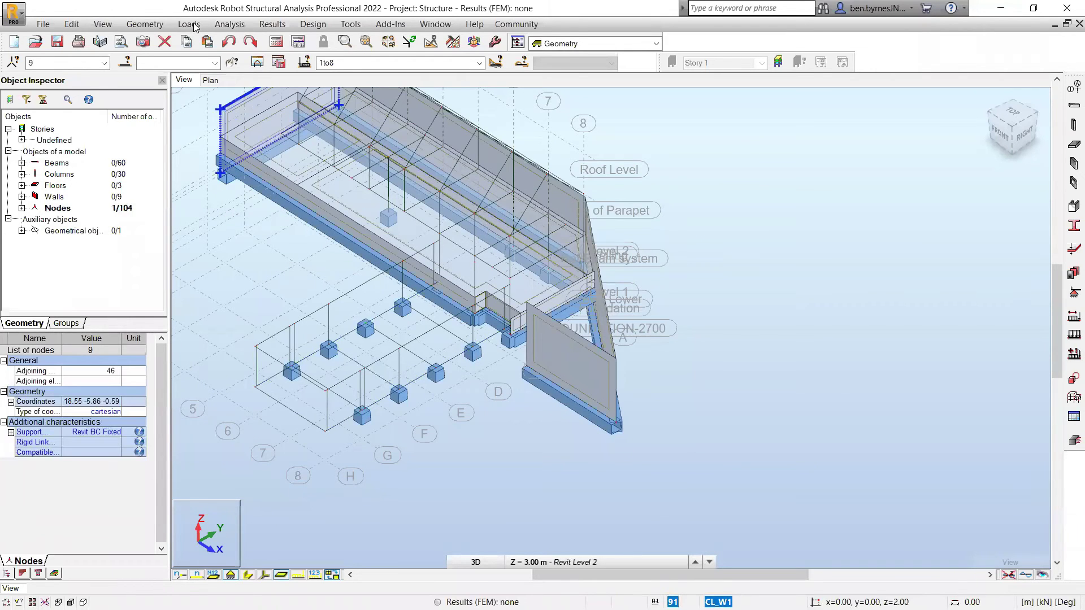
{"action": "key", "text": "Down"}
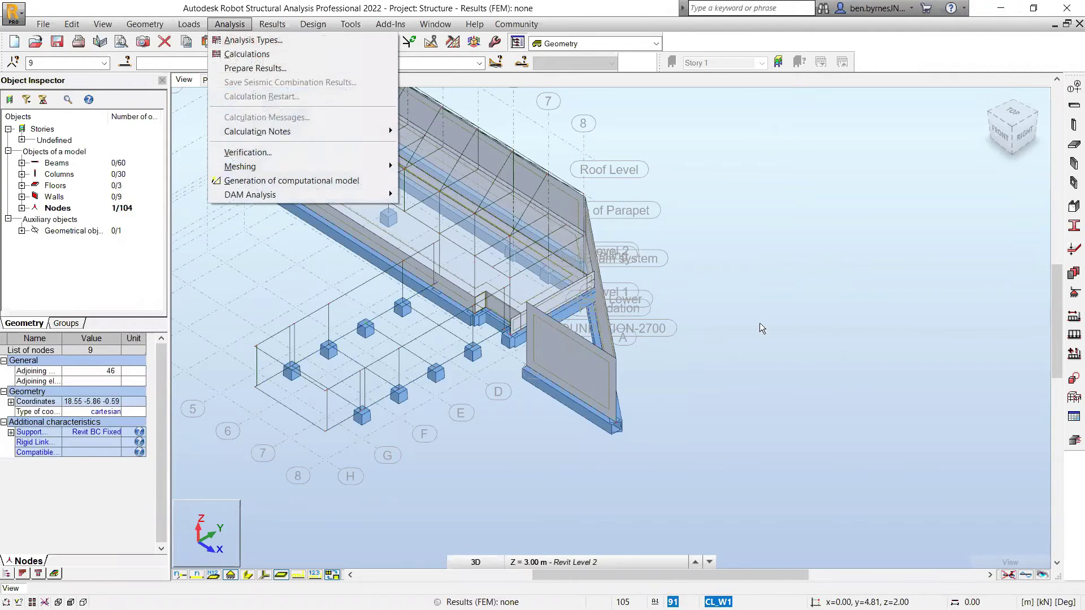
{"action": "key", "text": "Left"}
{"action": "key", "text": "Down"}
{"action": "key", "text": "Down"}
{"action": "key", "text": "Down"}
{"action": "key", "text": "Down"}
{"action": "key", "text": "Down"}
{"action": "key", "text": "Down"}
{"action": "key", "text": "Down"}
{"action": "key", "text": "Down"}
{"action": "key", "text": "Down"}
{"action": "key", "text": "Down"}
{"action": "key", "text": "Down"}
{"action": "key", "text": "Down"}
{"action": "key", "text": "Escape"}
{"action": "key", "text": "Escape"}
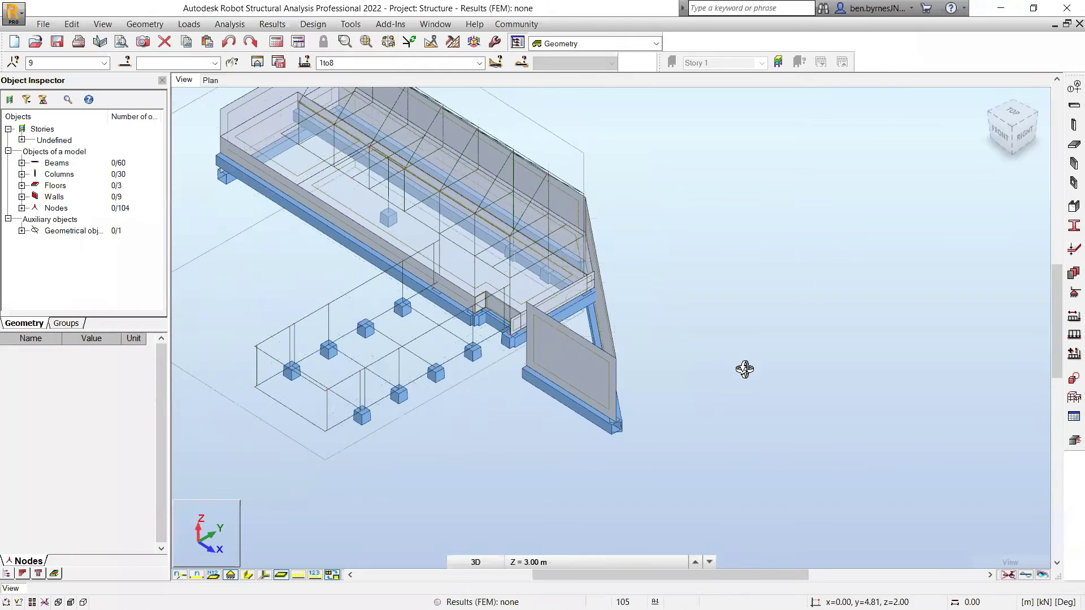
{"action": "middle_click_drag", "start_coordinate": [484, 178], "coordinate": [486, 238], "text": "shift"}
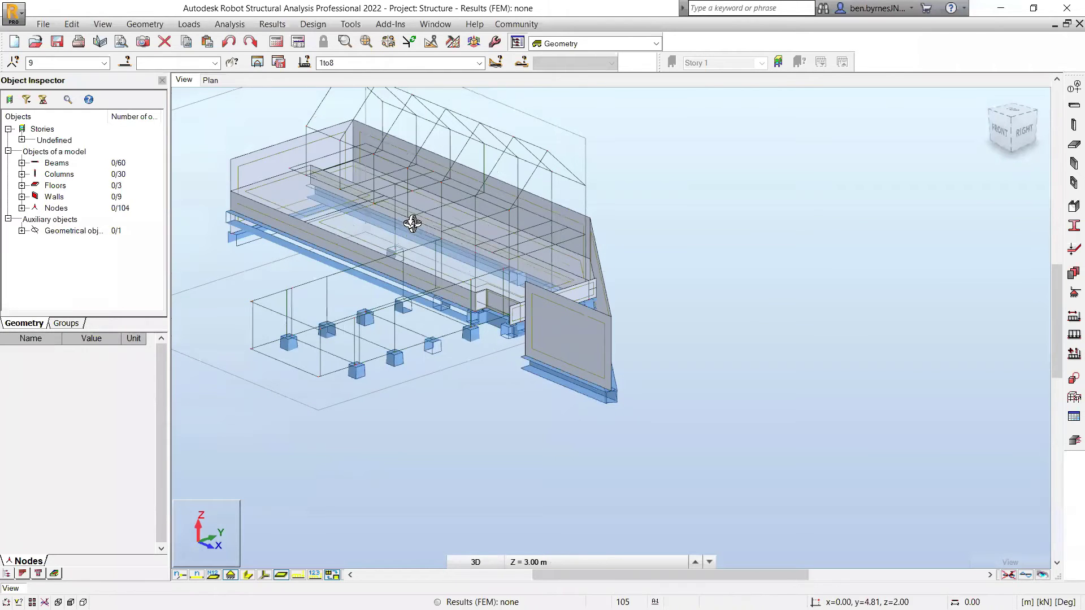
{"action": "scroll", "coordinate": [509, 237], "scroll_direction": "up", "scroll_amount": 5}
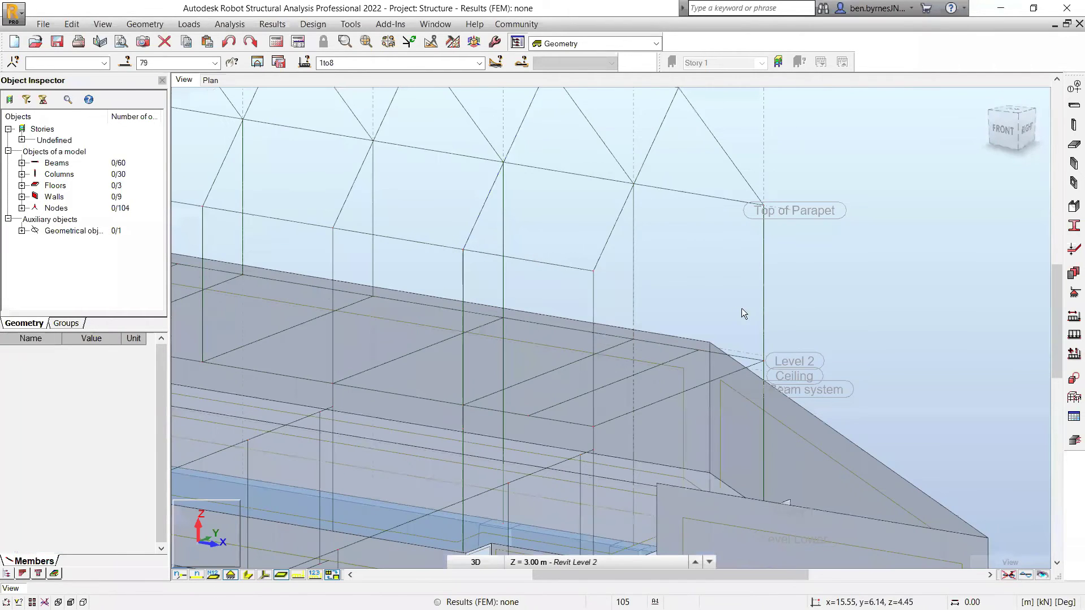
{"action": "middle_click_drag", "start_coordinate": [784, 337], "coordinate": [676, 337], "text": "shift"}
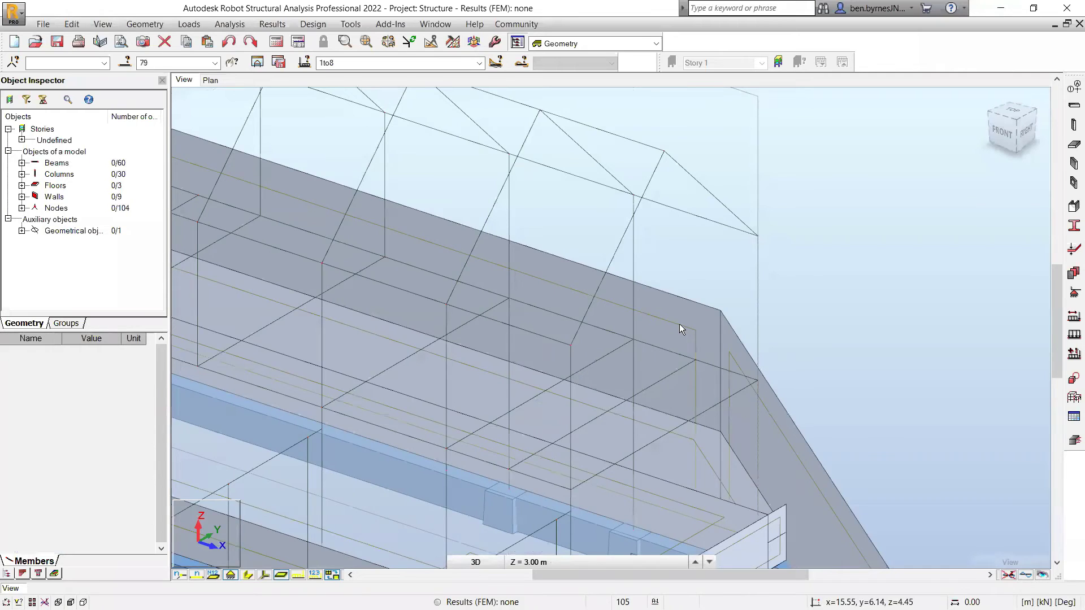
{"action": "scroll", "coordinate": [679, 324], "scroll_direction": "down", "scroll_amount": 1}
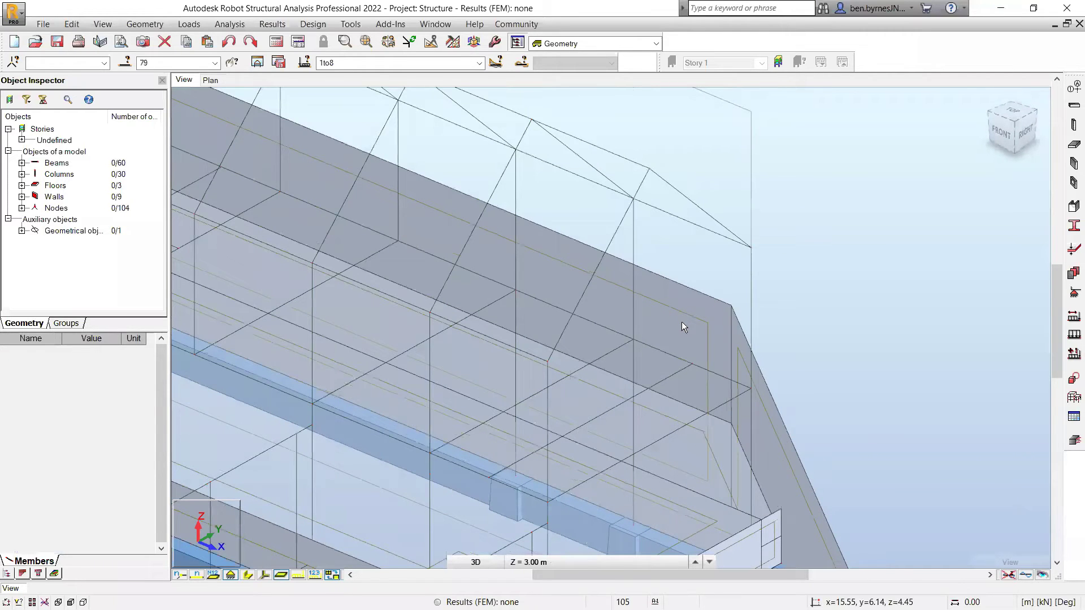
{"action": "middle_click_drag", "start_coordinate": [682, 323], "coordinate": [676, 317], "text": "shift"}
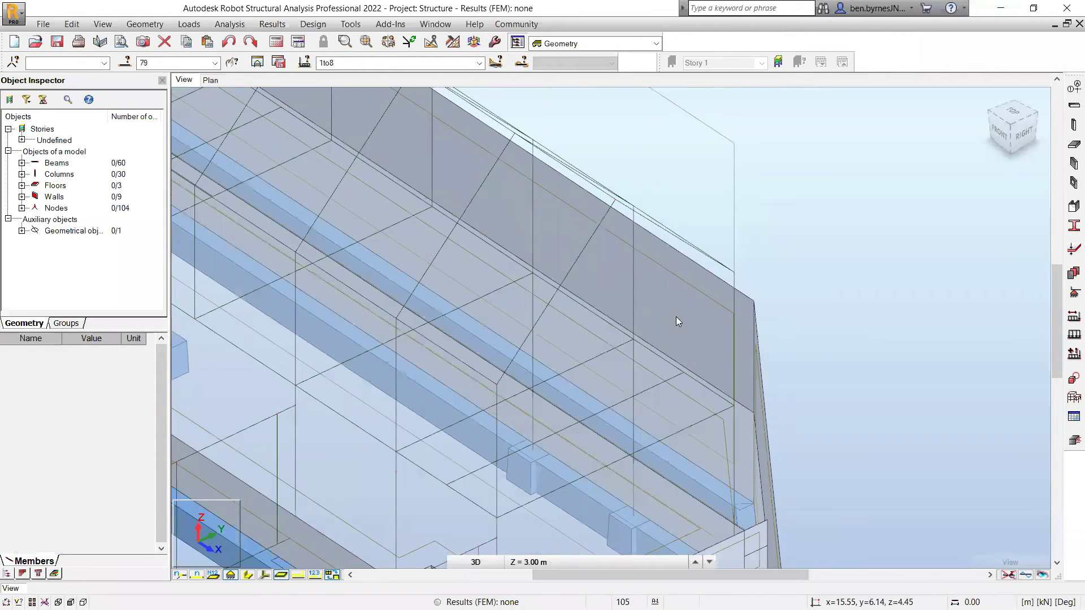
{"action": "middle_click", "coordinate": [718, 453]}
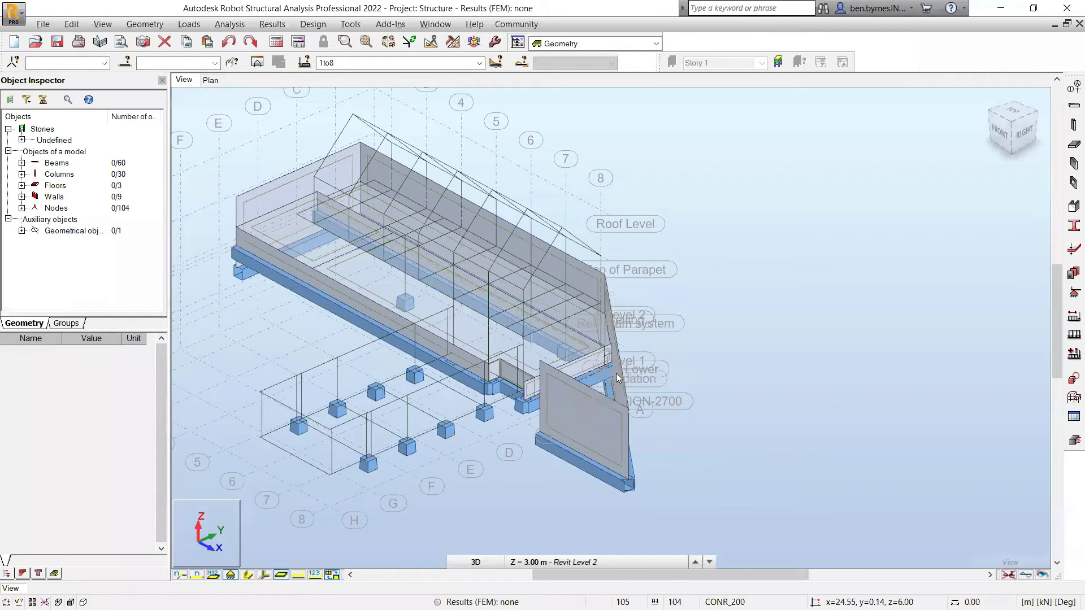
Close Revit's deleted-parts warning and return to Robot Structural Analysis
{"action": "key", "text": "alt+Tab"}
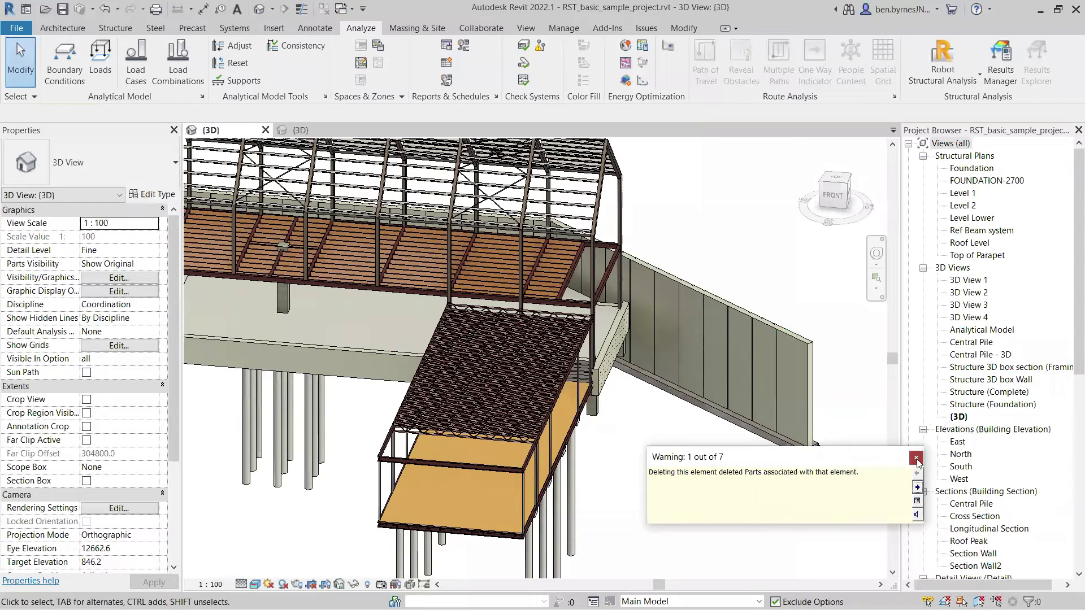
{"action": "left_click", "coordinate": [916, 458]}
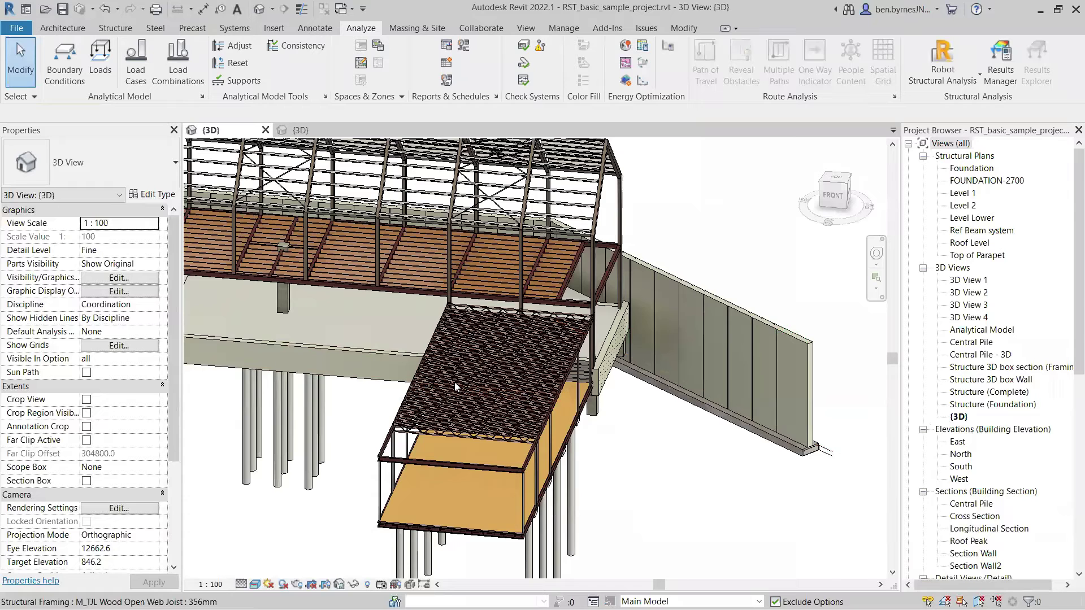
{"action": "key", "text": "alt+Tab"}
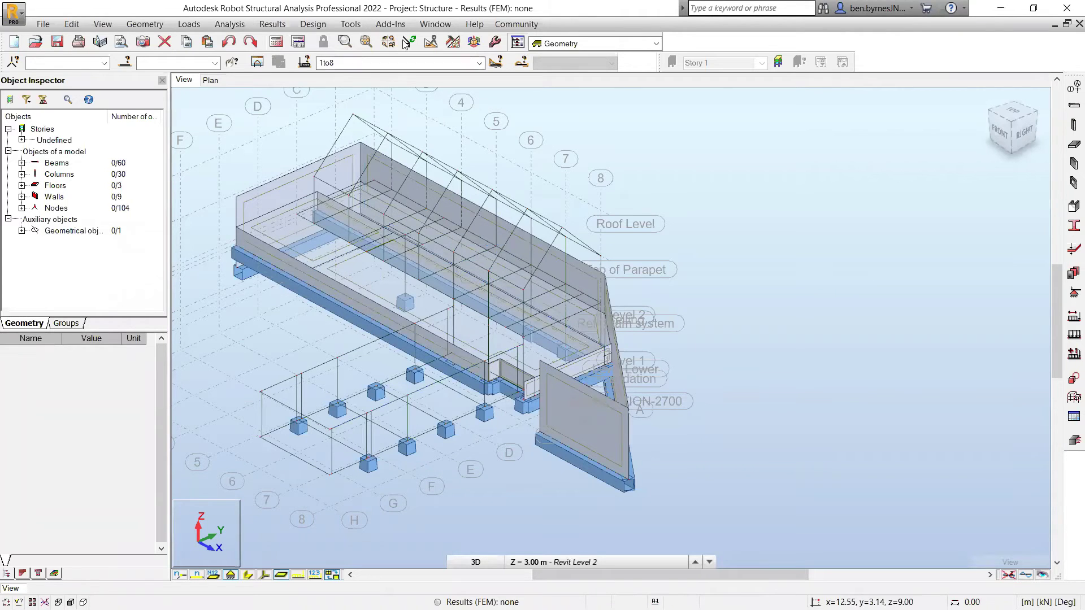
Update the Robot model from Revit Structure via Add-Ins integration, skipping the events report
{"action": "left_click", "coordinate": [391, 24]}
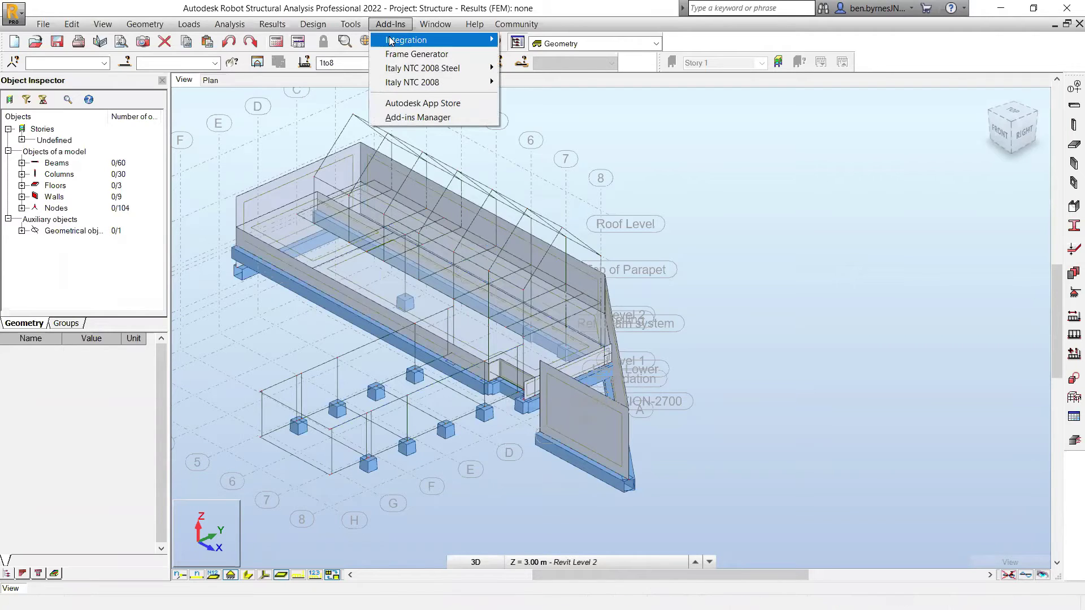
{"action": "mouse_move", "coordinate": [404, 42]}
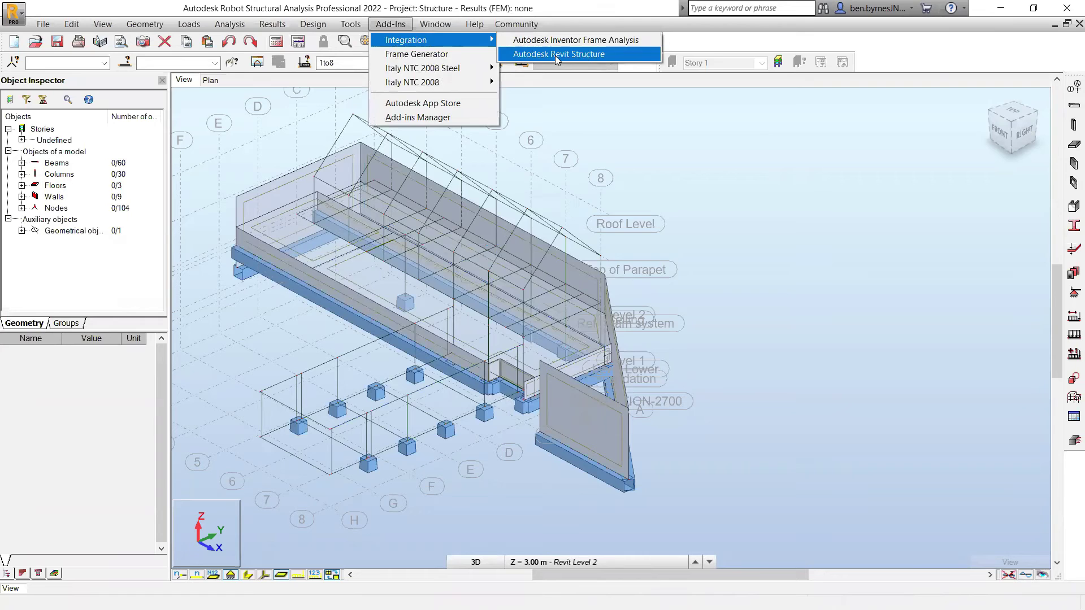
{"action": "left_click", "coordinate": [555, 55]}
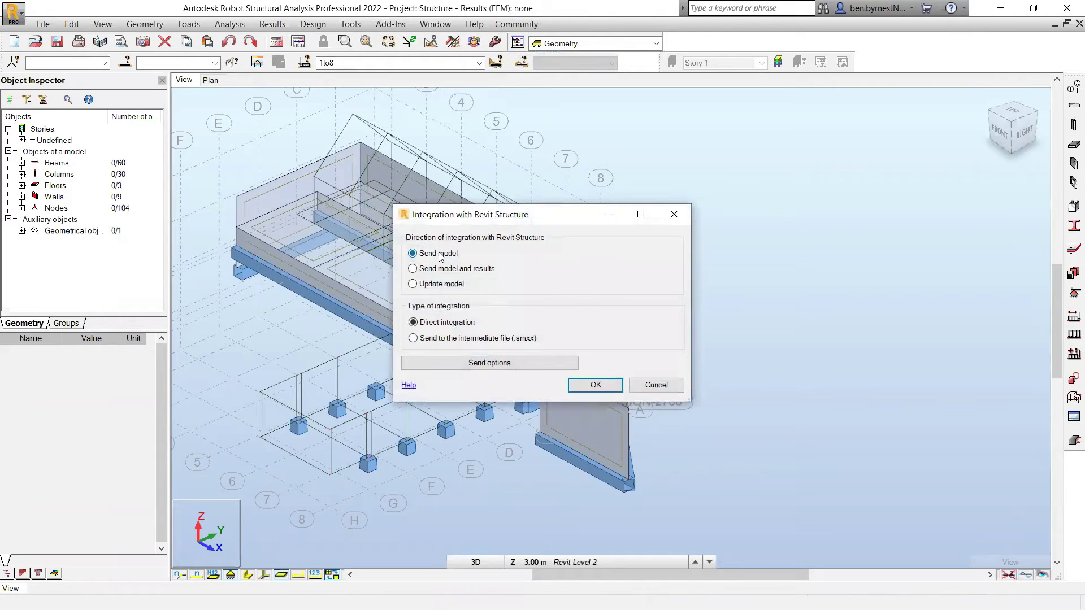
{"action": "left_click", "coordinate": [444, 286]}
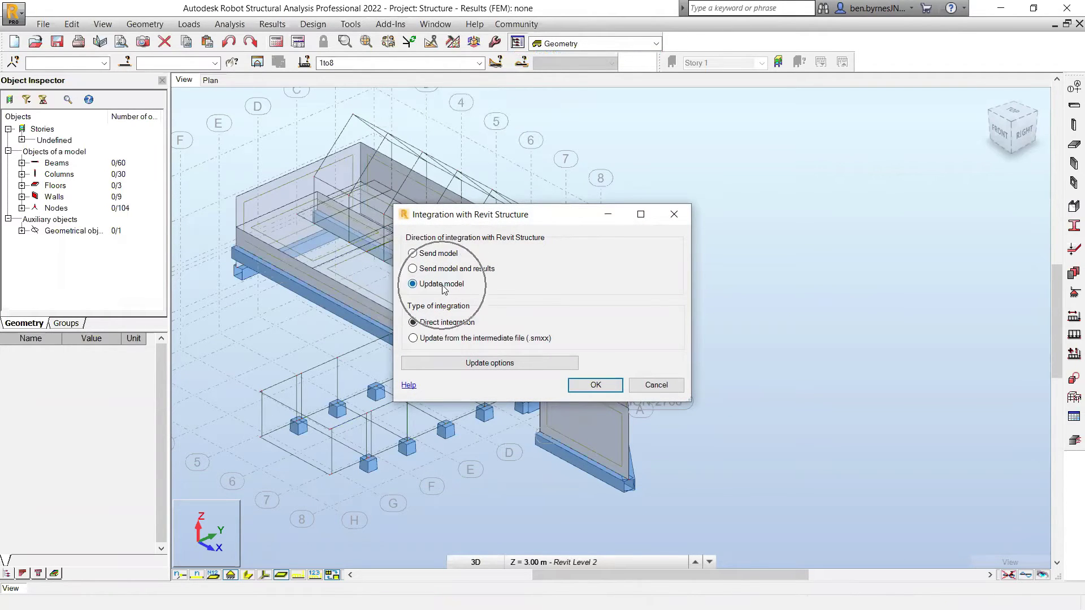
{"action": "left_click", "coordinate": [442, 286]}
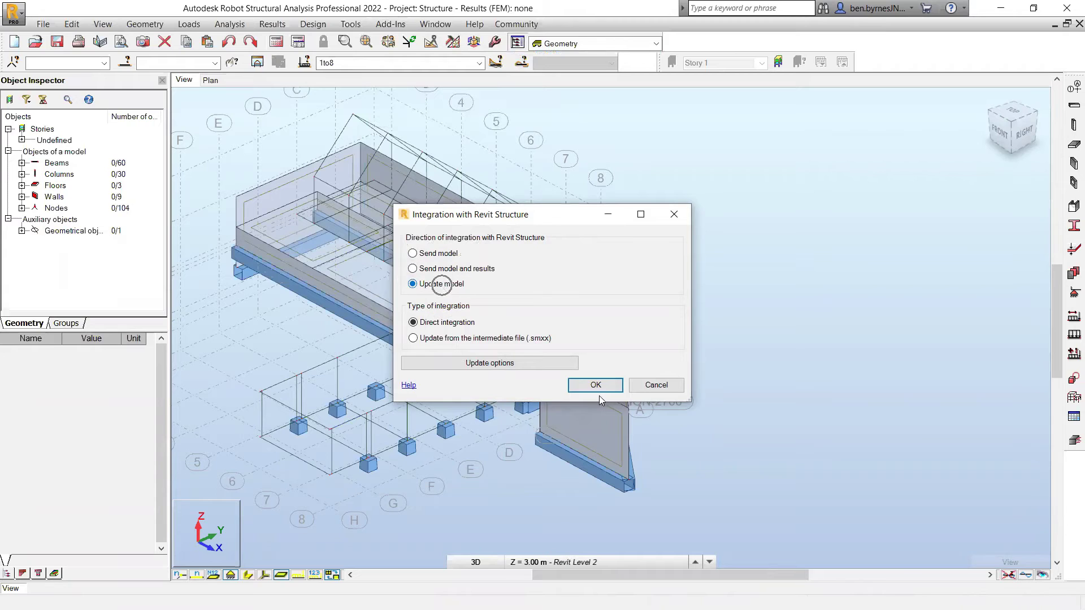
{"action": "left_click_drag", "start_coordinate": [604, 213], "coordinate": [608, 212]}
{"action": "left_click", "coordinate": [784, 324]}
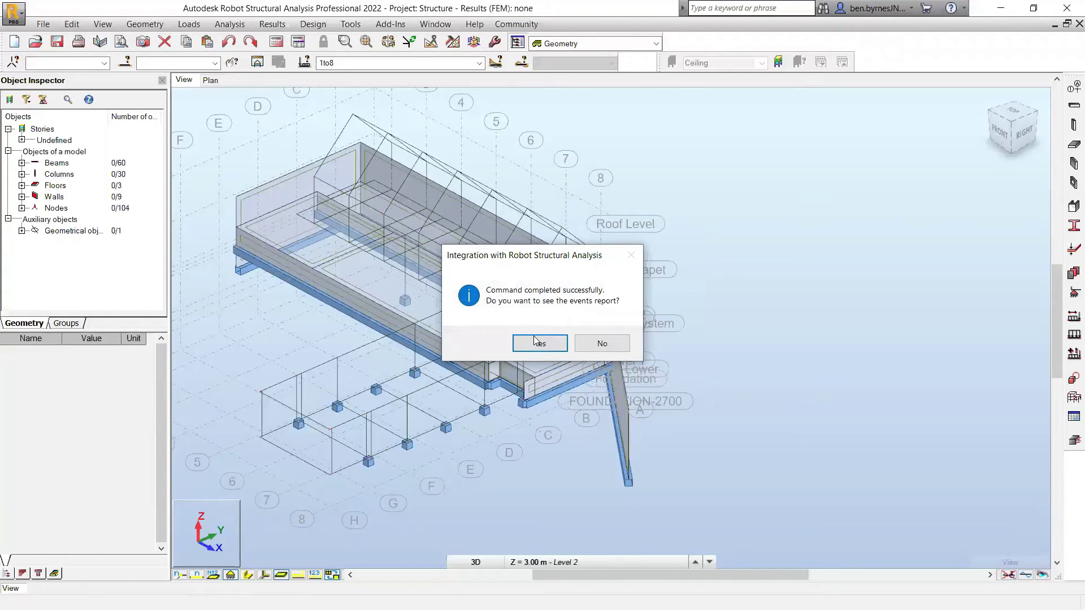
{"action": "left_click", "coordinate": [615, 343]}
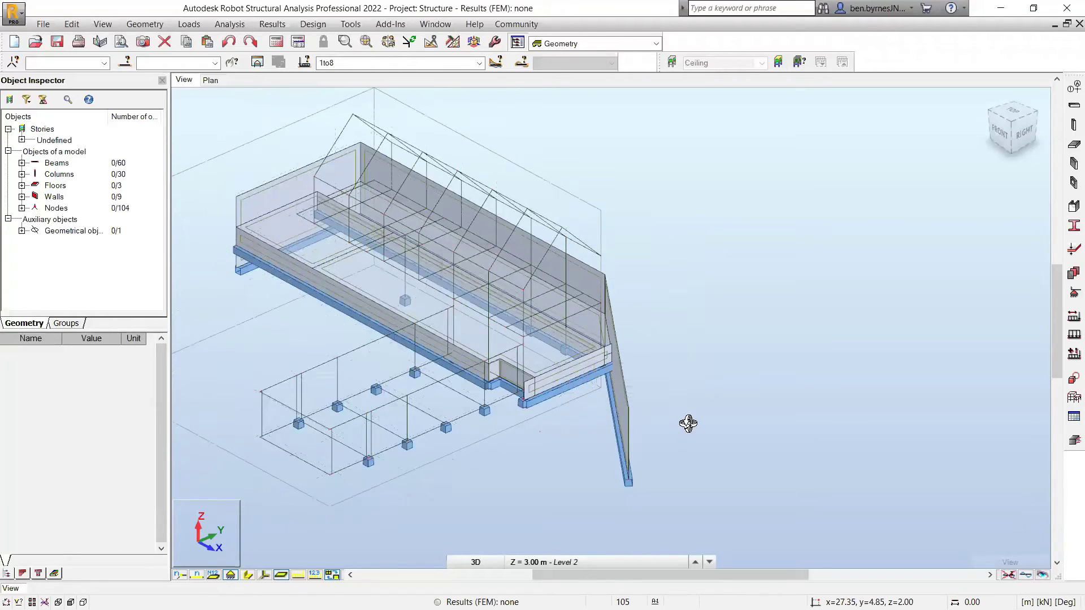
Orbit and zoom the updated Robot model to the wall's front-right corner, then switch to Revit
{"action": "middle_click_drag", "start_coordinate": [690, 420], "coordinate": [799, 434], "text": "shift"}
{"action": "scroll", "coordinate": [820, 410], "scroll_direction": "up", "scroll_amount": 5}
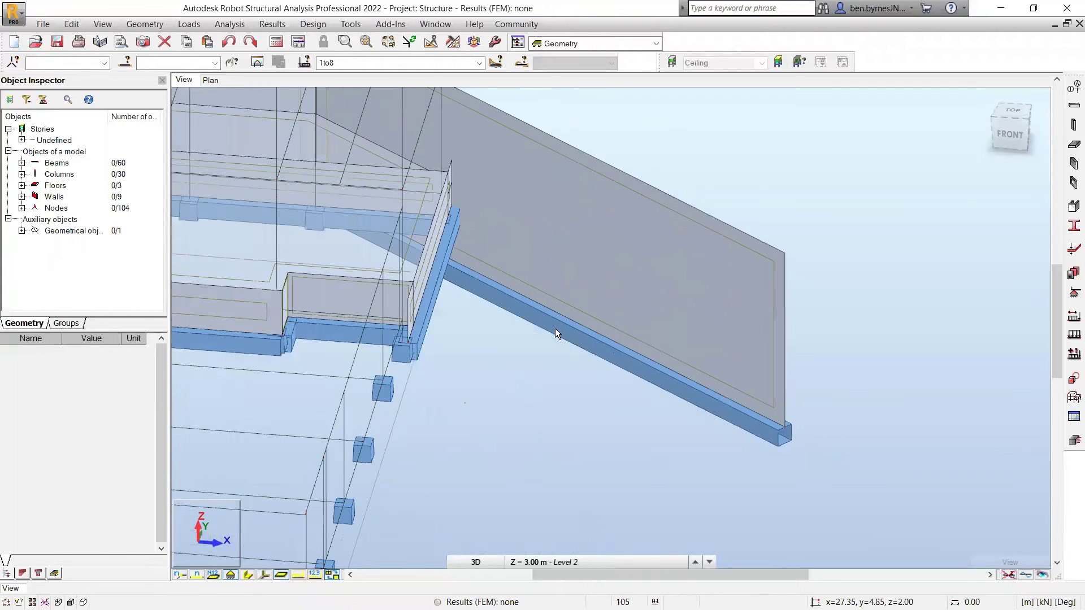
{"action": "middle_click_drag", "start_coordinate": [558, 333], "coordinate": [476, 161], "text": "shift"}
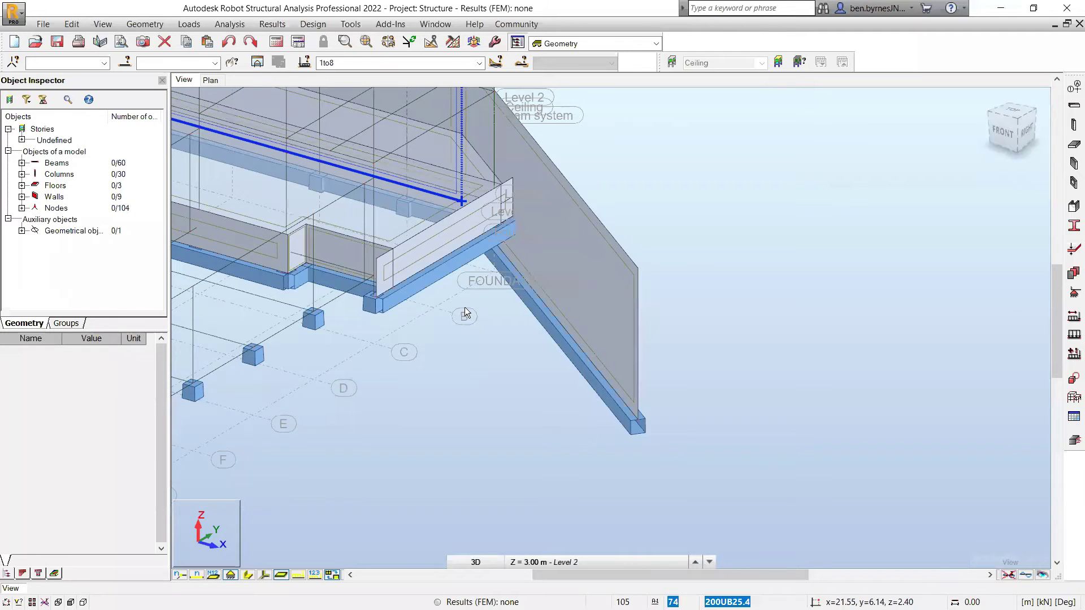
{"action": "scroll", "coordinate": [390, 318], "scroll_direction": "up", "scroll_amount": 5}
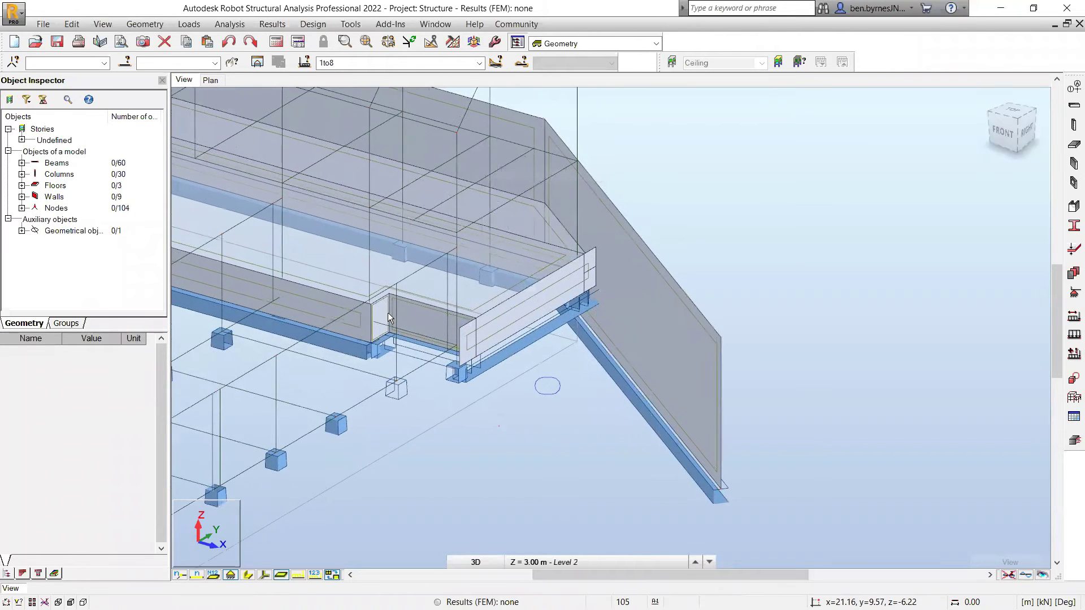
{"action": "scroll", "coordinate": [390, 318], "scroll_direction": "up", "scroll_amount": 3}
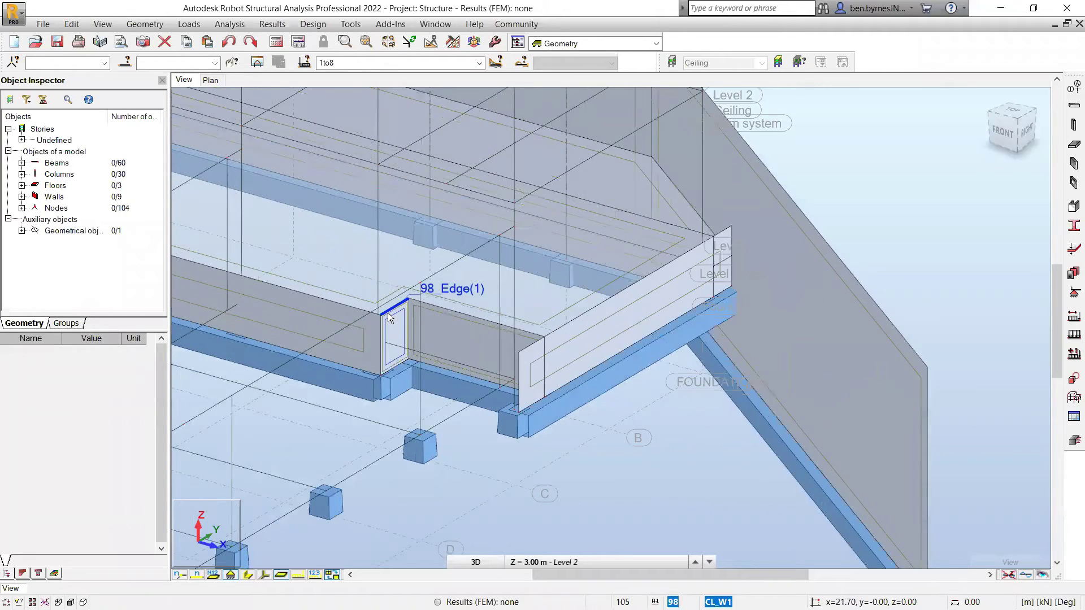
{"action": "key", "text": "alt+Tab"}
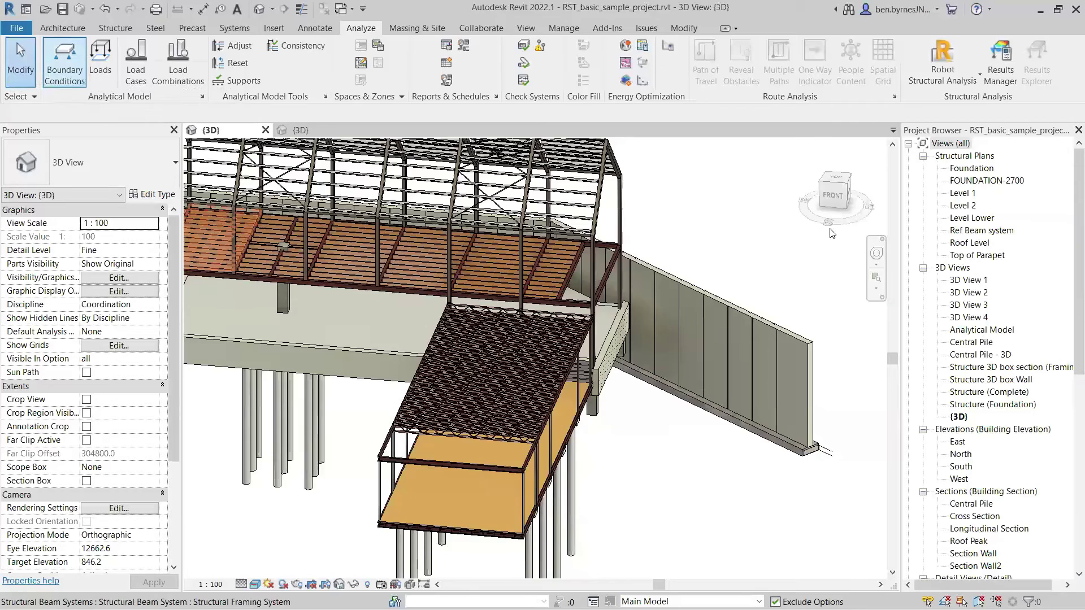
{"action": "key", "text": "super"}
{"action": "key", "text": "super"}
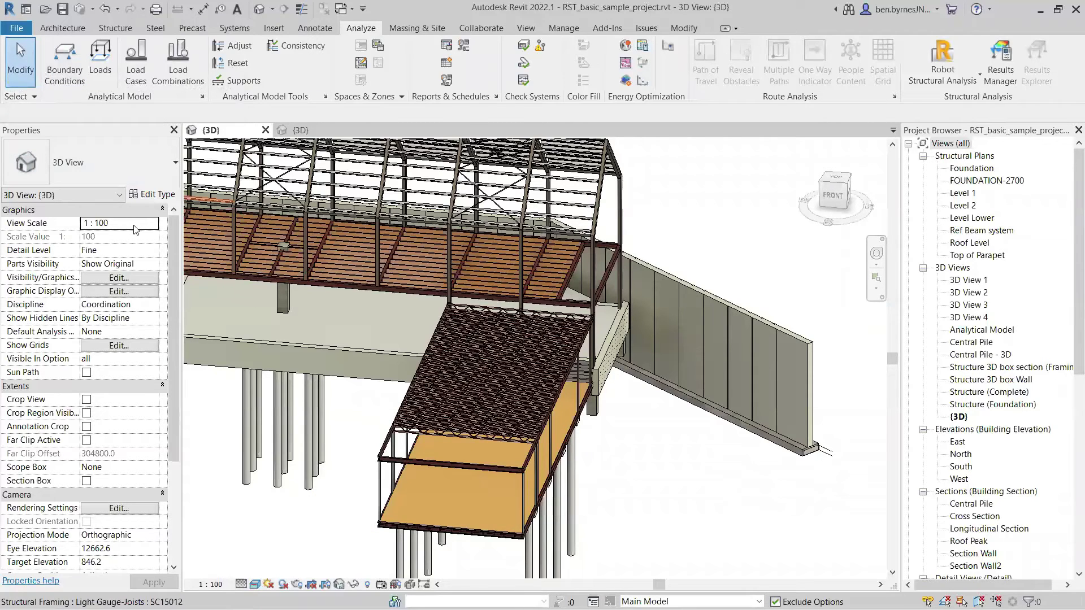
Open recent project Steel_Revit.rvt, dismissing the file-changed and not-saved notices
{"action": "left_click", "coordinate": [16, 29]}
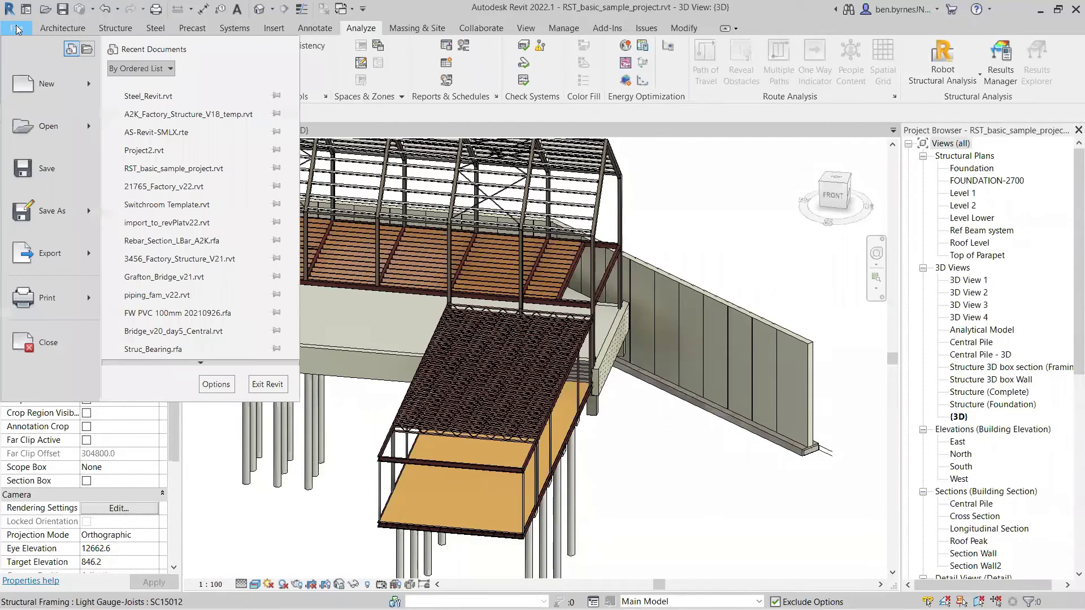
{"action": "left_click", "coordinate": [164, 97]}
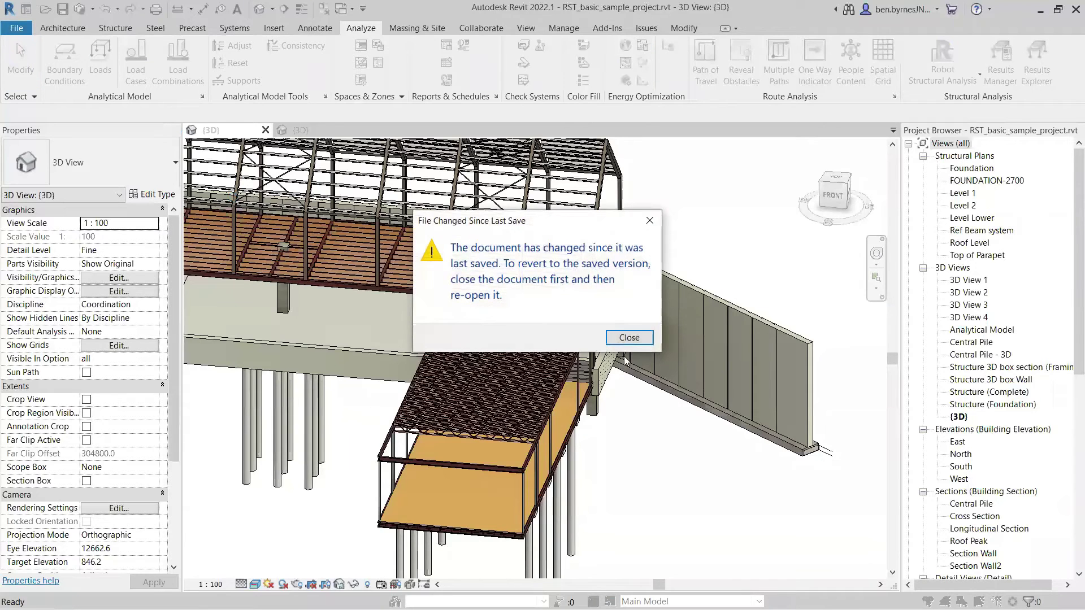
{"action": "left_click", "coordinate": [630, 339]}
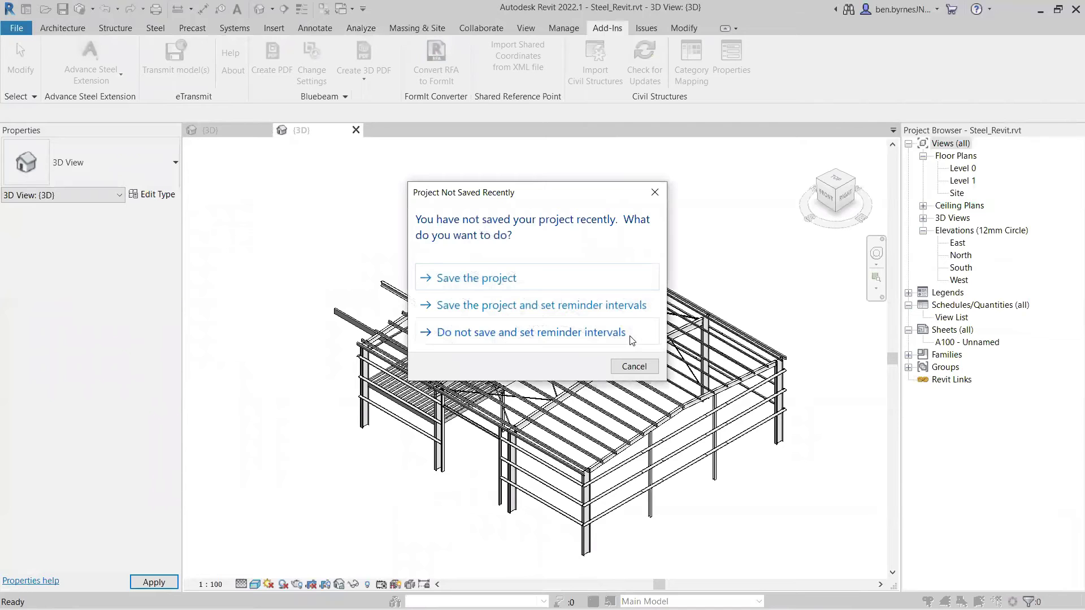
{"action": "left_click", "coordinate": [634, 366]}
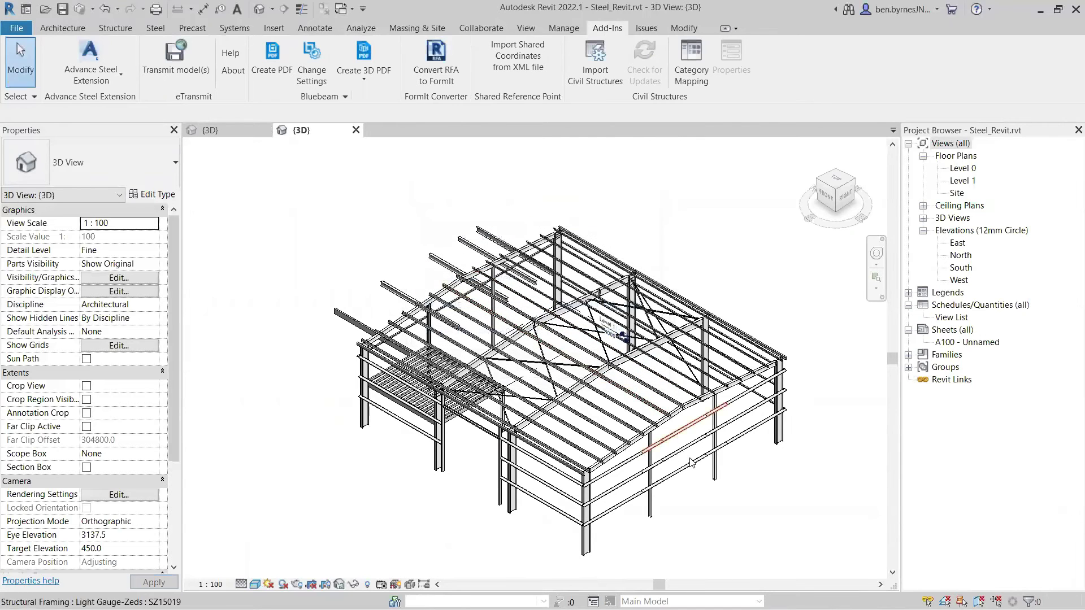
Orbit and zoom around the steel frame, including the beam-column junction and roof from above
{"action": "middle_click_drag", "start_coordinate": [701, 450], "coordinate": [698, 477], "text": "shift"}
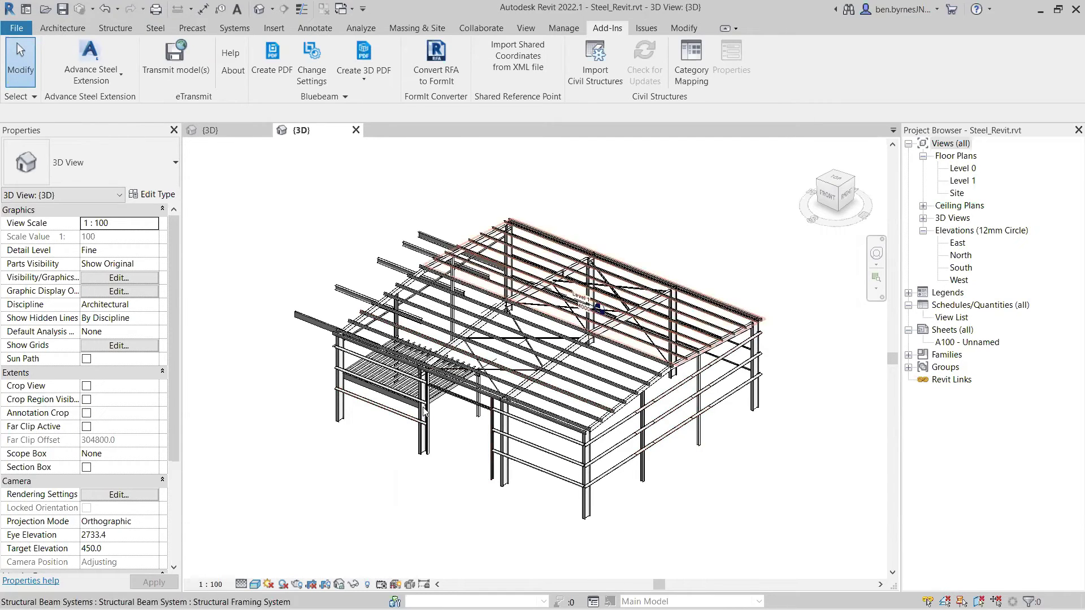
{"action": "middle_click_drag", "start_coordinate": [701, 490], "coordinate": [423, 403], "text": "shift"}
{"action": "scroll", "coordinate": [429, 418], "scroll_direction": "up", "scroll_amount": 6}
{"action": "middle_click_drag", "start_coordinate": [440, 438], "coordinate": [563, 448], "text": "shift"}
{"action": "scroll", "coordinate": [651, 489], "scroll_direction": "down", "scroll_amount": 5}
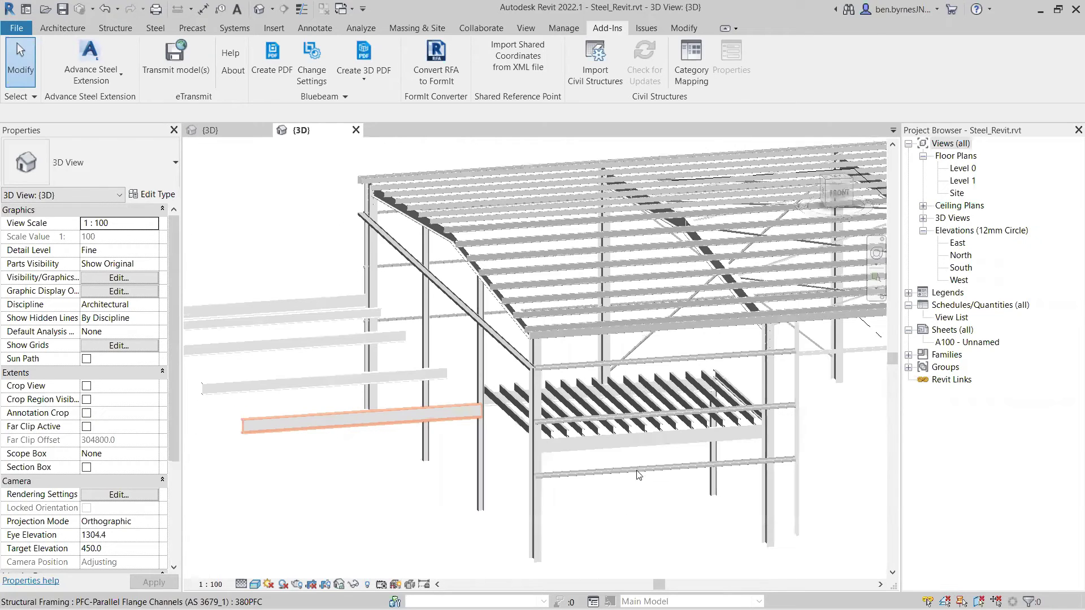
{"action": "middle_click_drag", "start_coordinate": [639, 475], "coordinate": [577, 447], "text": "shift"}
{"action": "scroll", "coordinate": [613, 451], "scroll_direction": "up", "scroll_amount": 5}
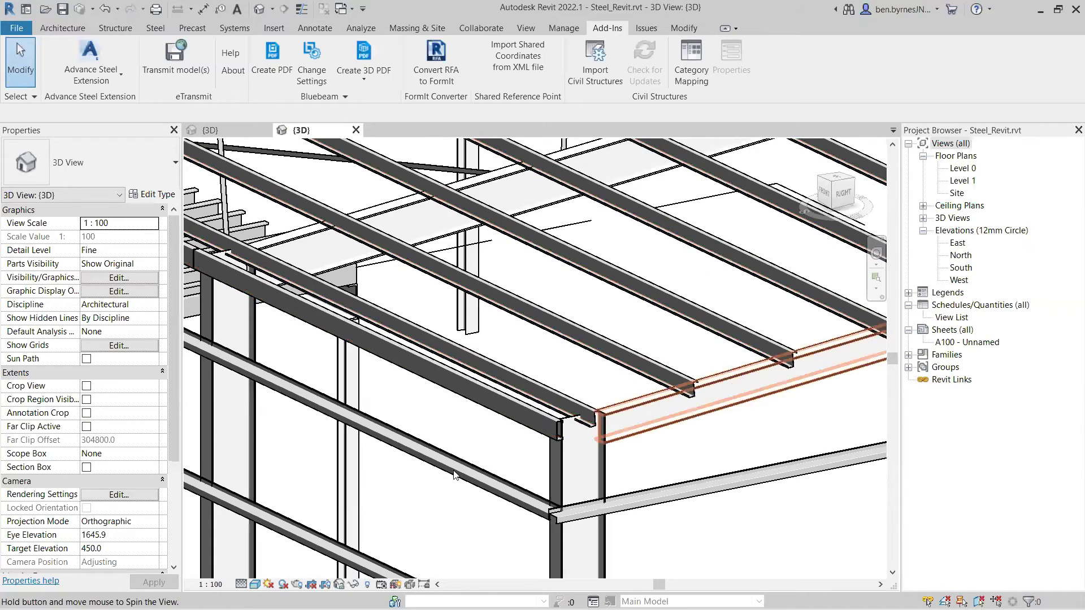
{"action": "middle_click_drag", "start_coordinate": [475, 455], "coordinate": [574, 525], "text": "shift"}
{"action": "scroll", "coordinate": [467, 443], "scroll_direction": "down", "scroll_amount": 3}
{"action": "scroll", "coordinate": [468, 443], "scroll_direction": "up", "scroll_amount": 5}
{"action": "scroll", "coordinate": [521, 436], "scroll_direction": "down", "scroll_amount": 3}
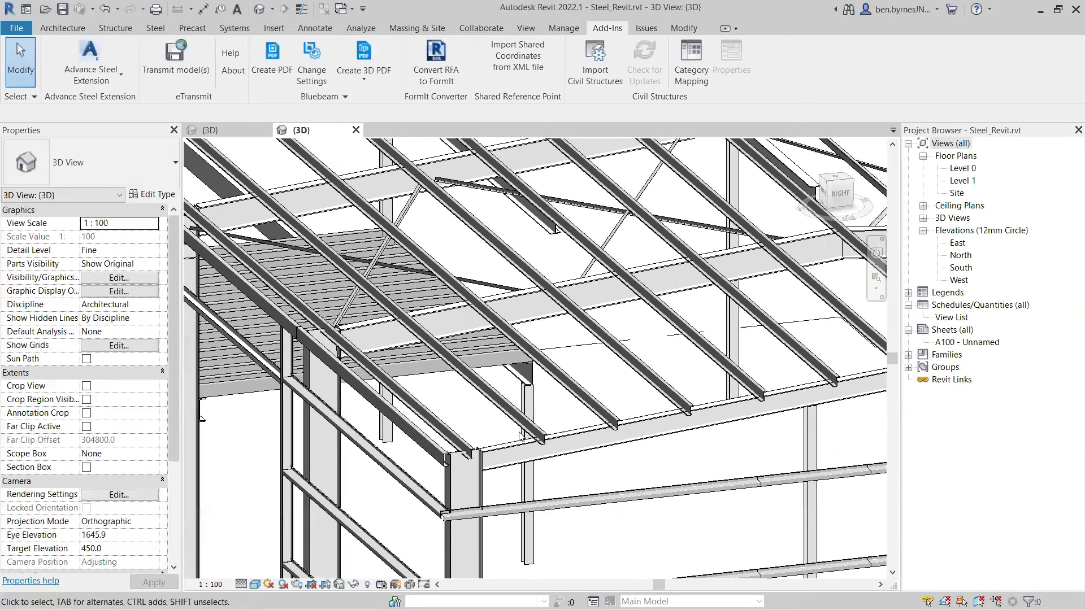
{"action": "scroll", "coordinate": [521, 436], "scroll_direction": "down", "scroll_amount": 2}
{"action": "scroll", "coordinate": [520, 436], "scroll_direction": "down", "scroll_amount": 1}
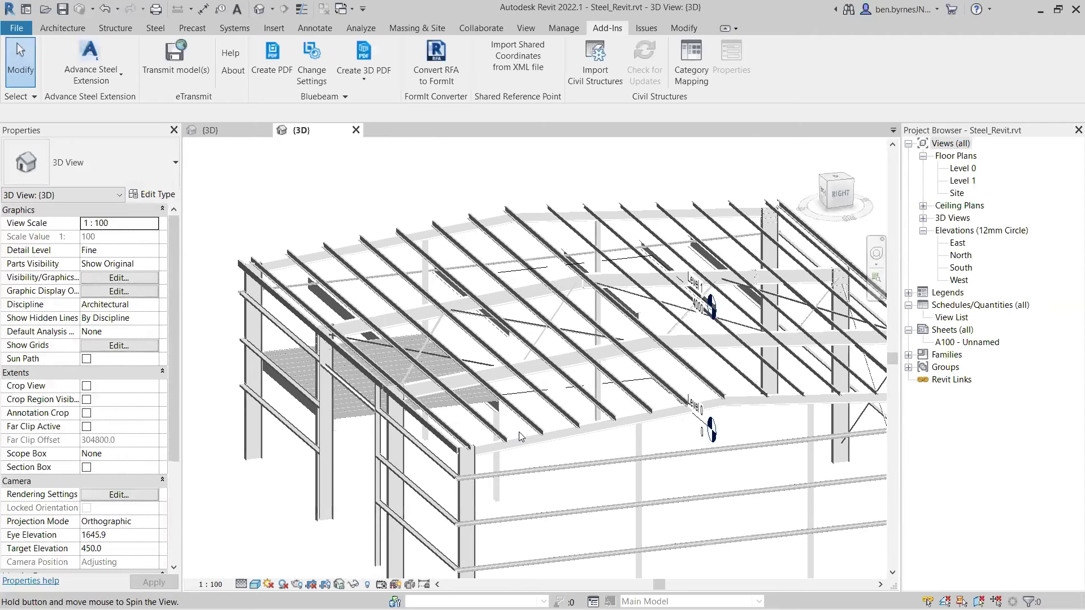
{"action": "middle_click_drag", "start_coordinate": [521, 435], "coordinate": [521, 436], "text": "shift"}
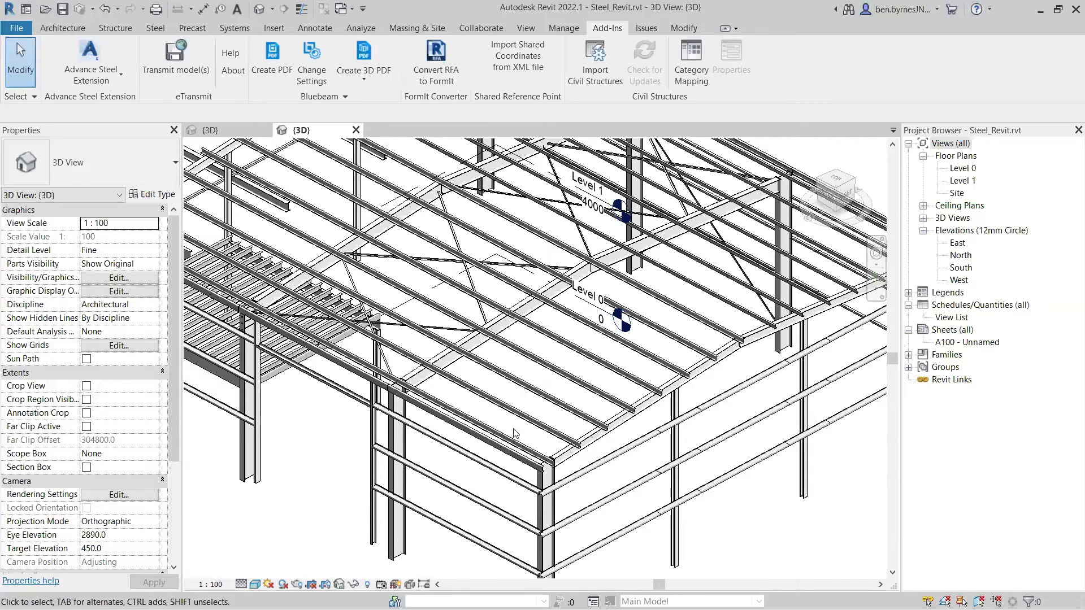
Run Advance export with the Australia library, overwriting Steel_Revit.smlx in the Webinar folder
{"action": "left_click", "coordinate": [110, 84]}
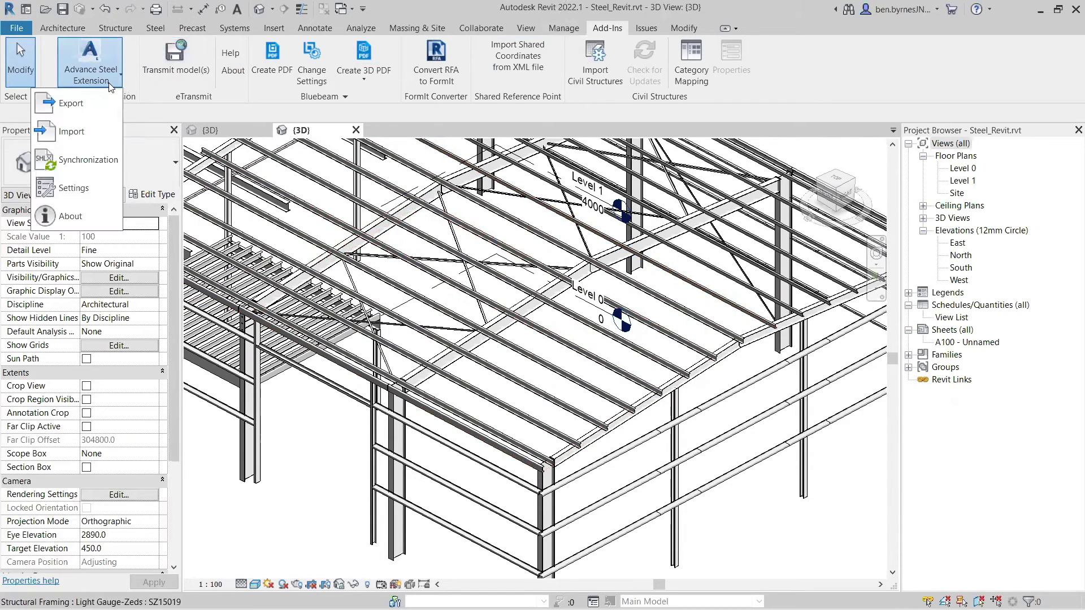
{"action": "left_click", "coordinate": [75, 104]}
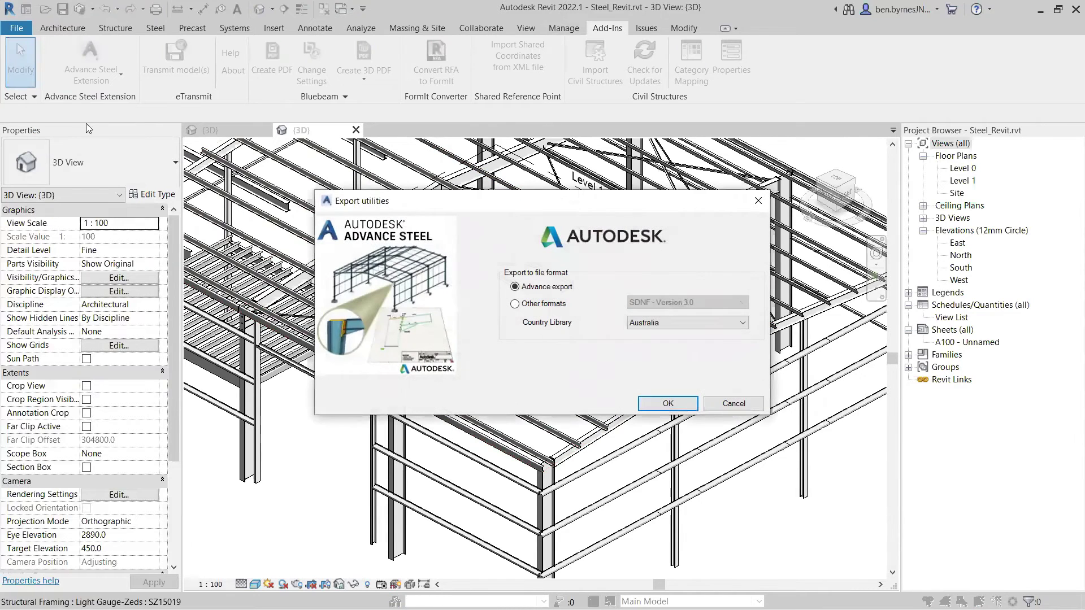
{"action": "left_click", "coordinate": [668, 404]}
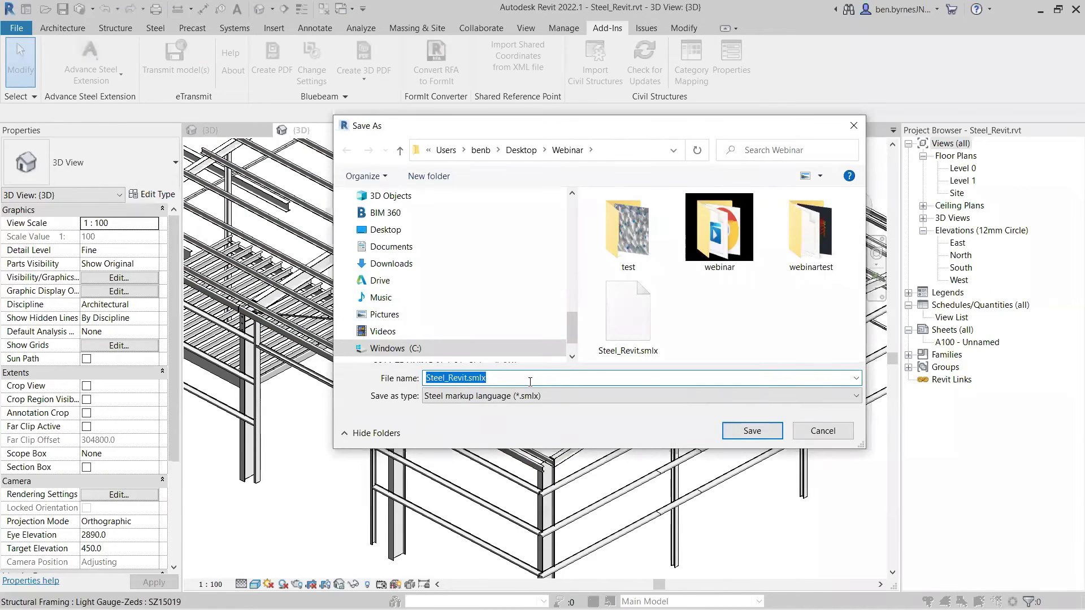
{"action": "left_click", "coordinate": [636, 345]}
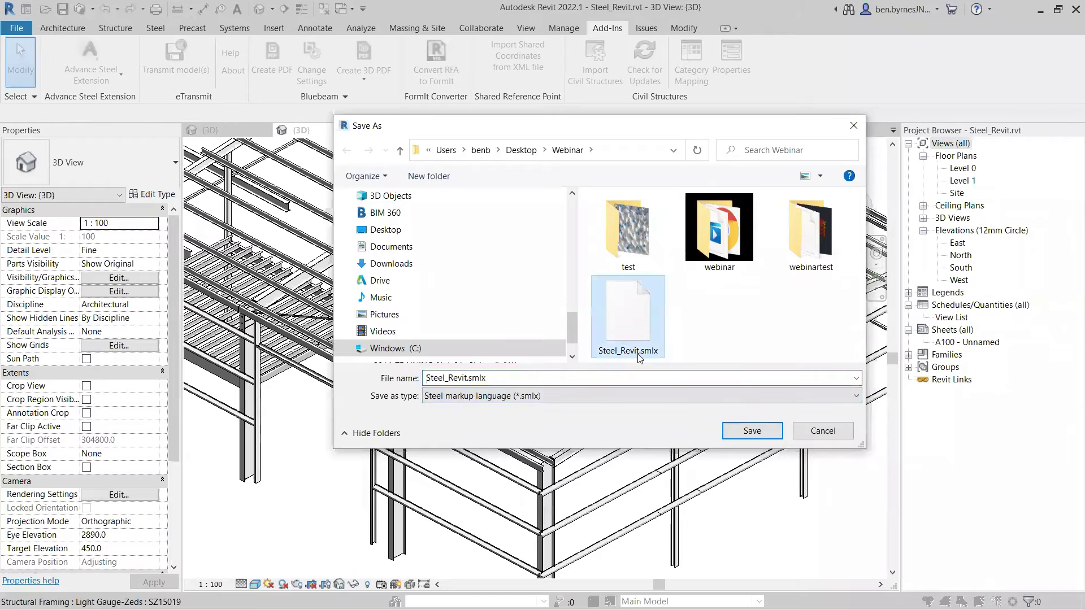
{"action": "left_click", "coordinate": [752, 431]}
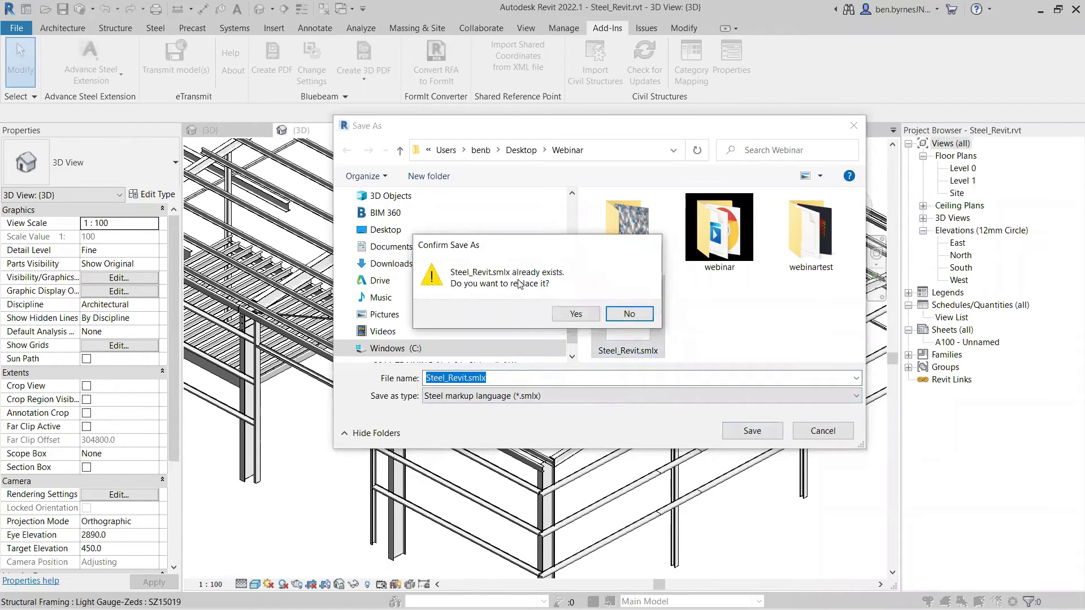
{"action": "left_click", "coordinate": [578, 315]}
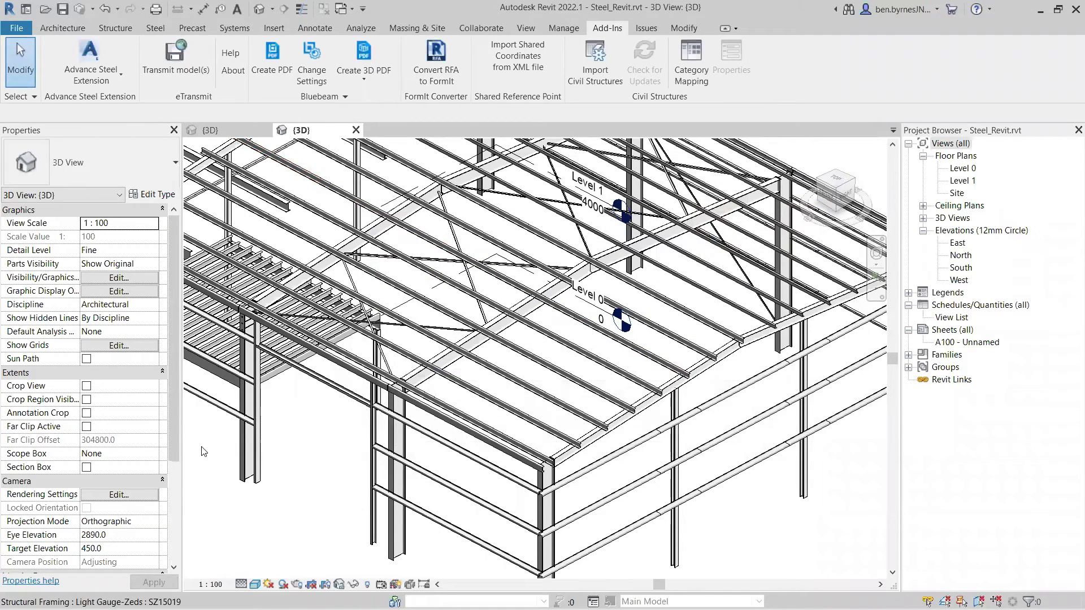
Switch between the Revit and Advance Steel 2022 windows, ending on the Advance Steel Start page
{"action": "key", "text": "alt+Tab"}
{"action": "key", "text": "alt+Tab"}
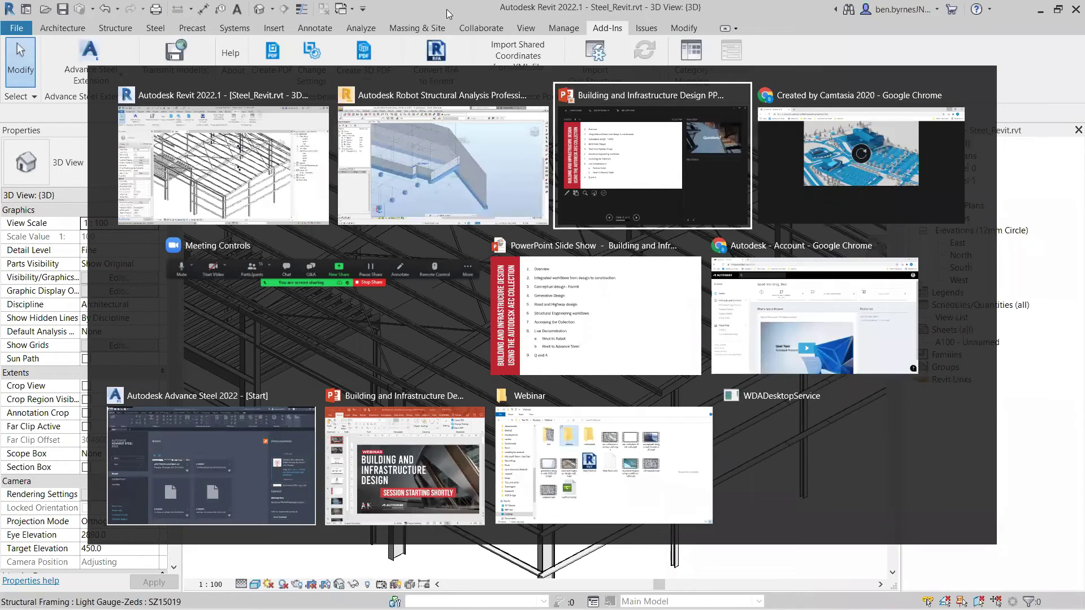
{"action": "key", "text": "Escape"}
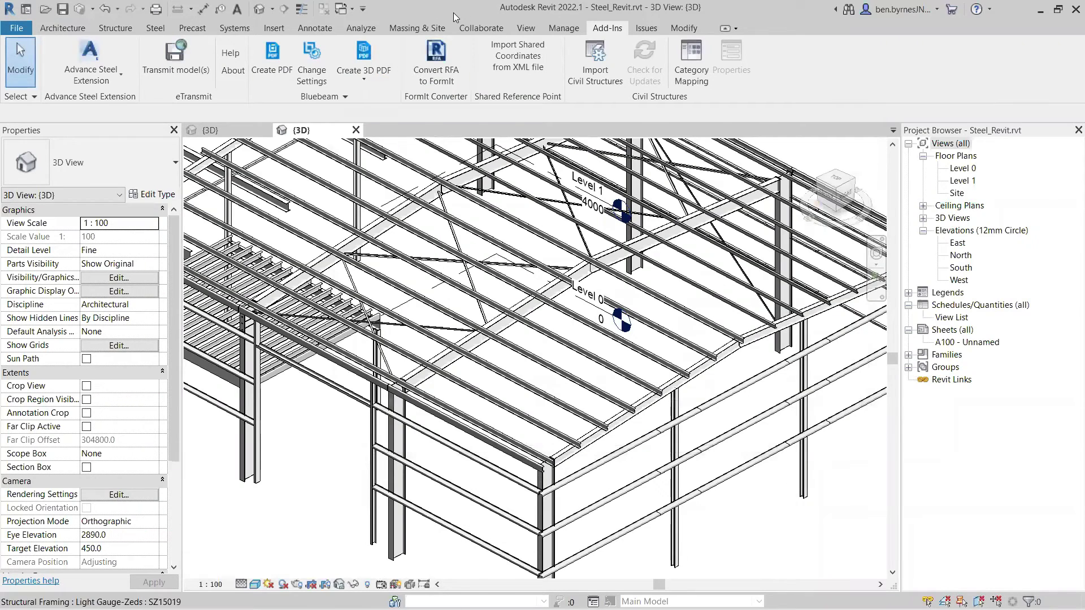
{"action": "key", "text": "alt+Tab"}
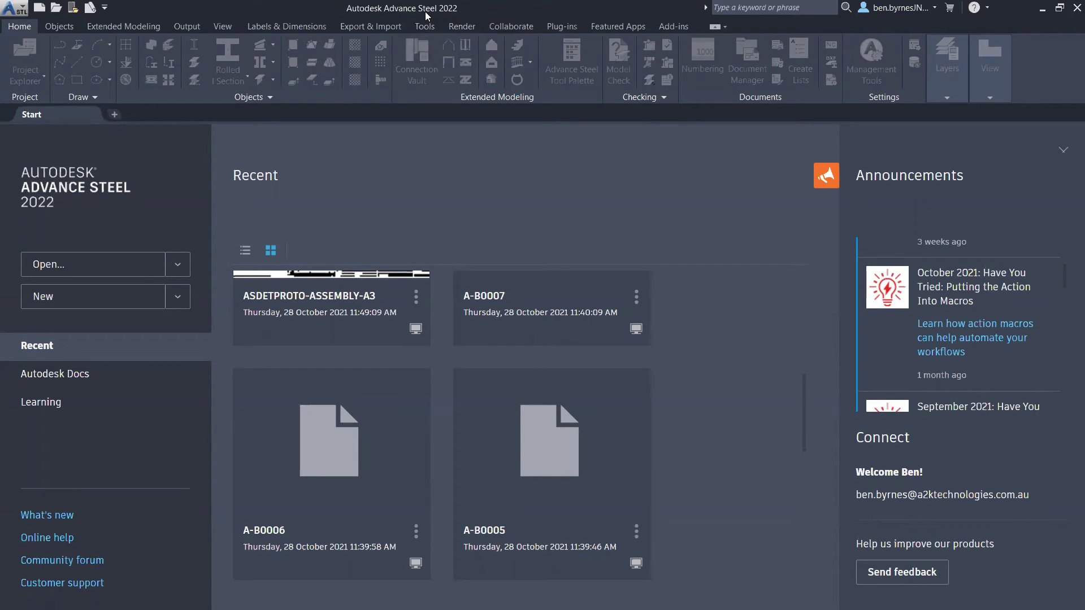
{"action": "left_click", "coordinate": [454, 14]}
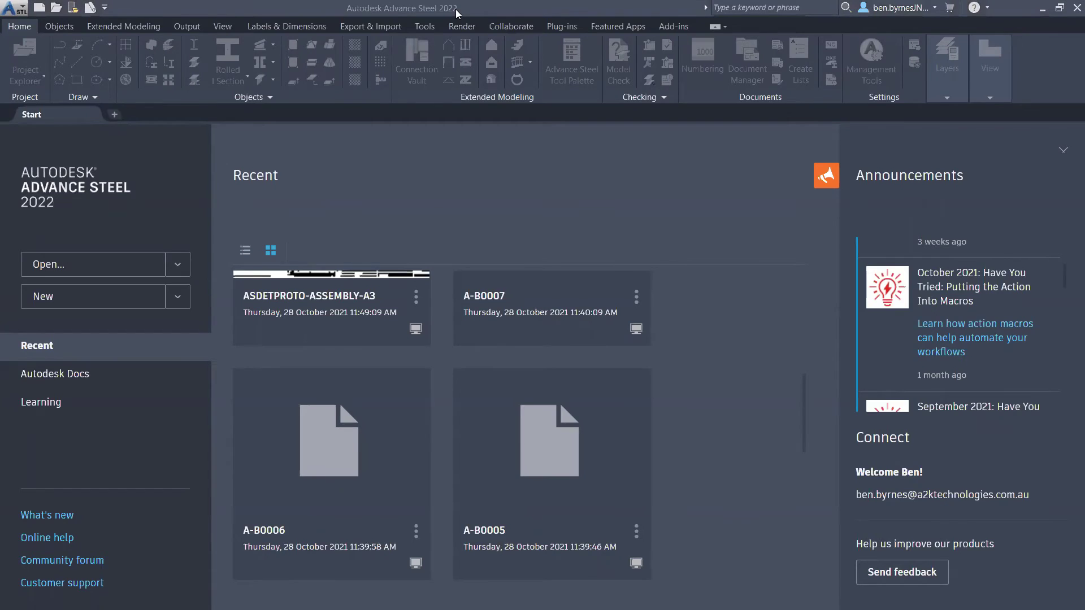
{"action": "key", "text": "alt+Tab"}
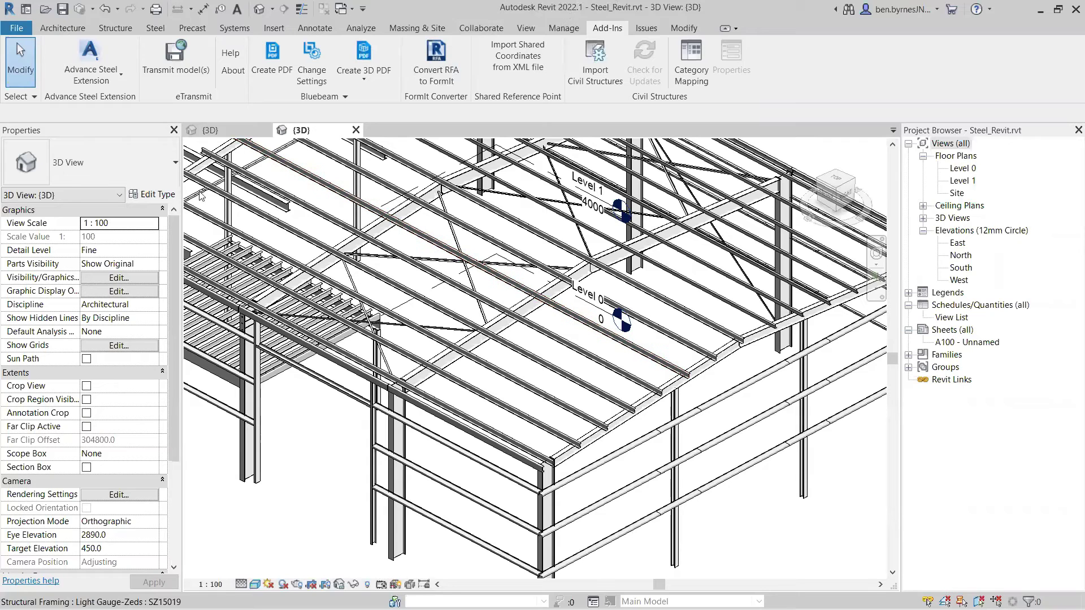
{"action": "key", "text": "alt+Tab"}
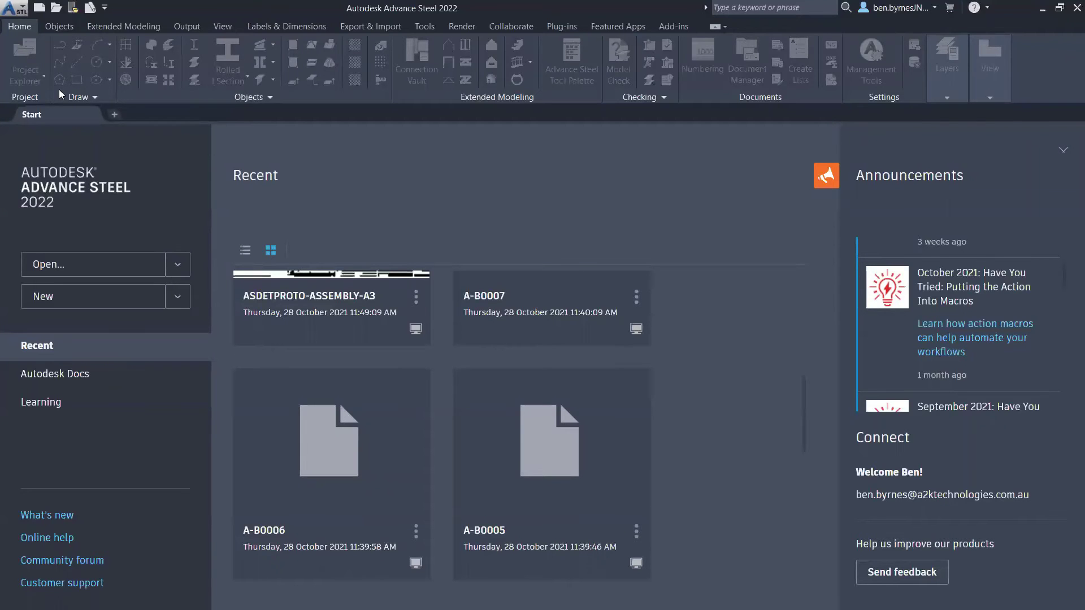
Start a new drawing and import Steel_Revit.smlx through Revit Import
{"action": "left_click", "coordinate": [51, 297]}
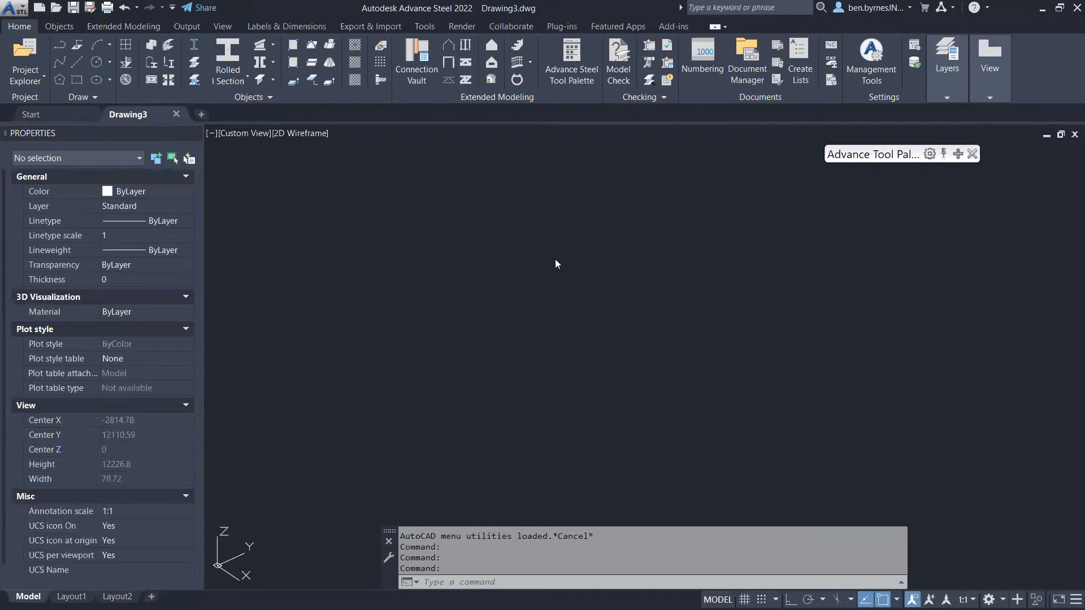
{"action": "scroll", "coordinate": [573, 267], "scroll_direction": "down", "scroll_amount": 2}
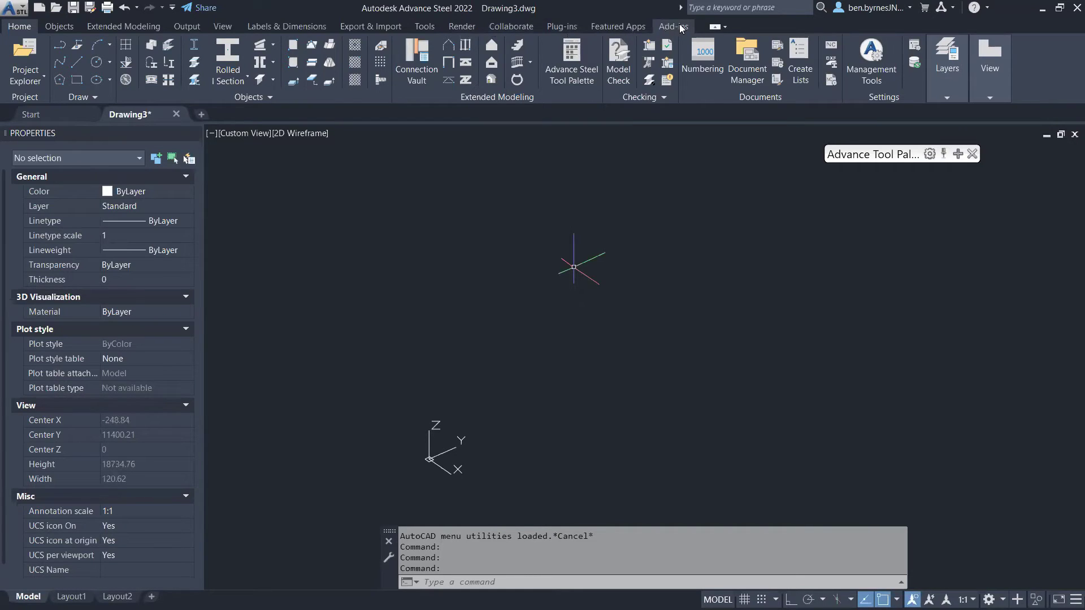
{"action": "left_click", "coordinate": [382, 26]}
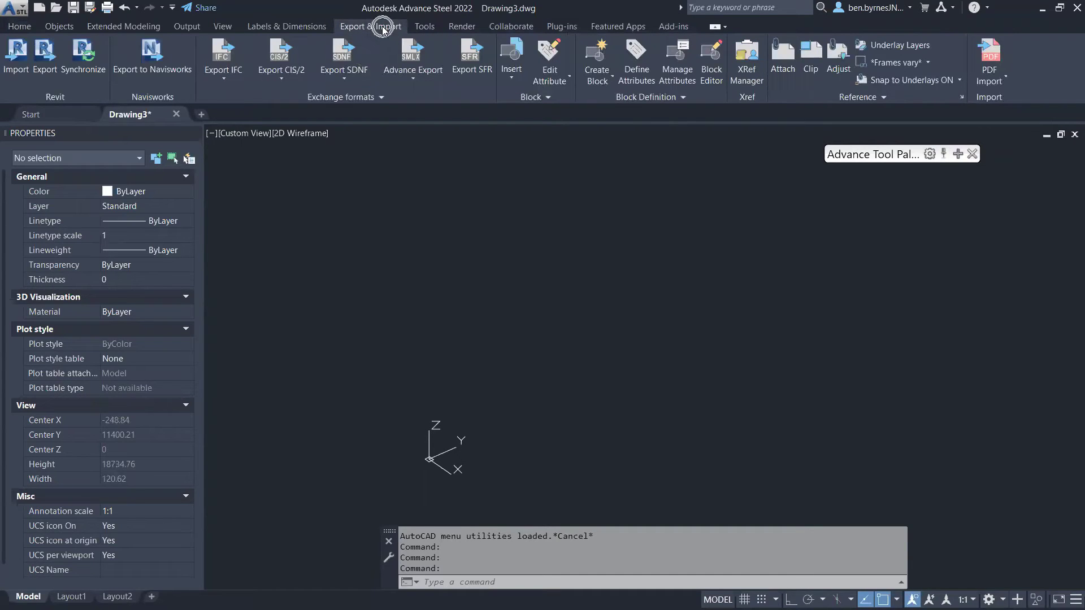
{"action": "left_click", "coordinate": [16, 67]}
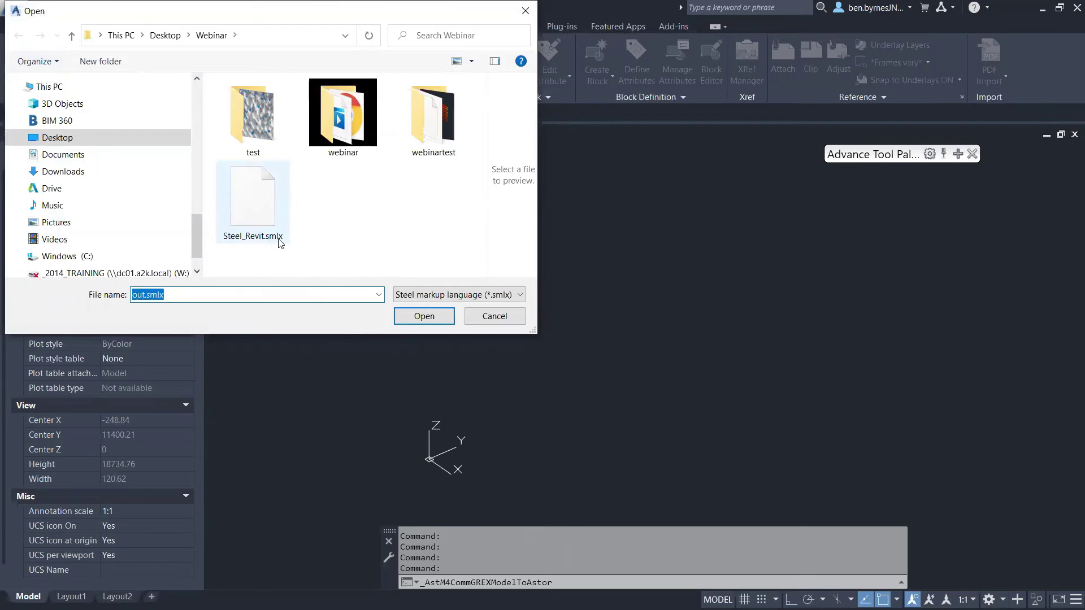
{"action": "left_click", "coordinate": [278, 240]}
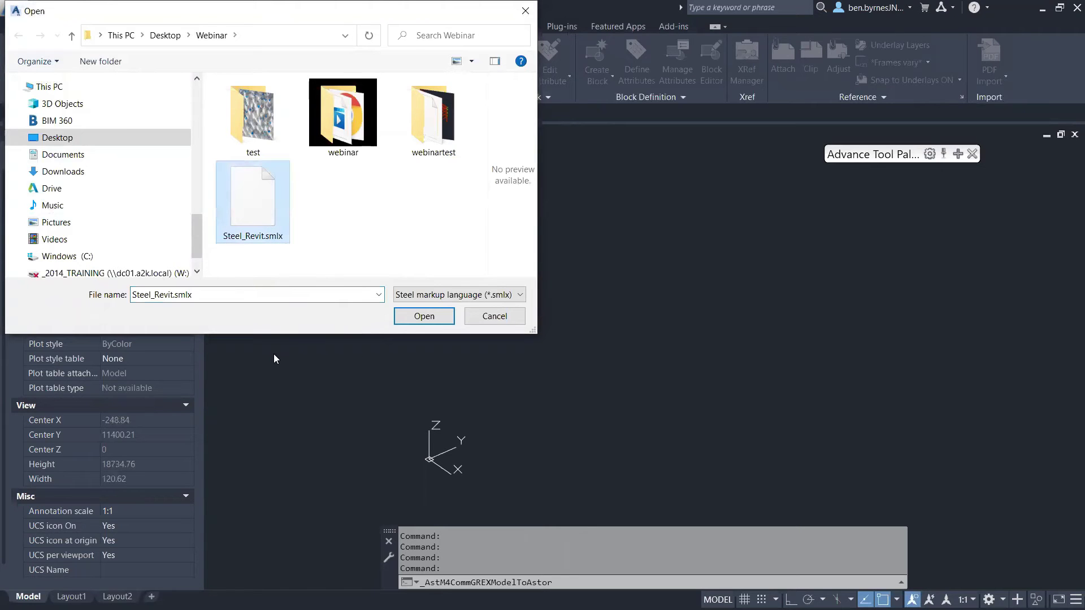
{"action": "left_click", "coordinate": [425, 316]}
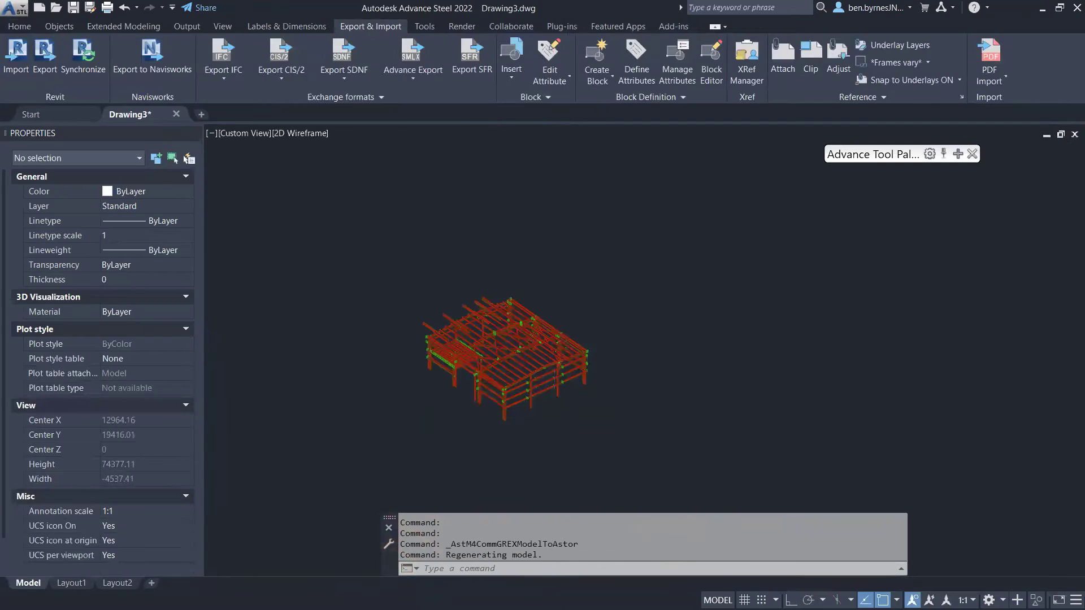
Zoom in on the imported frame and switch the visual style to Conceptual
{"action": "scroll", "coordinate": [502, 433], "scroll_direction": "up", "scroll_amount": 5}
{"action": "scroll", "coordinate": [502, 432], "scroll_direction": "up", "scroll_amount": 5}
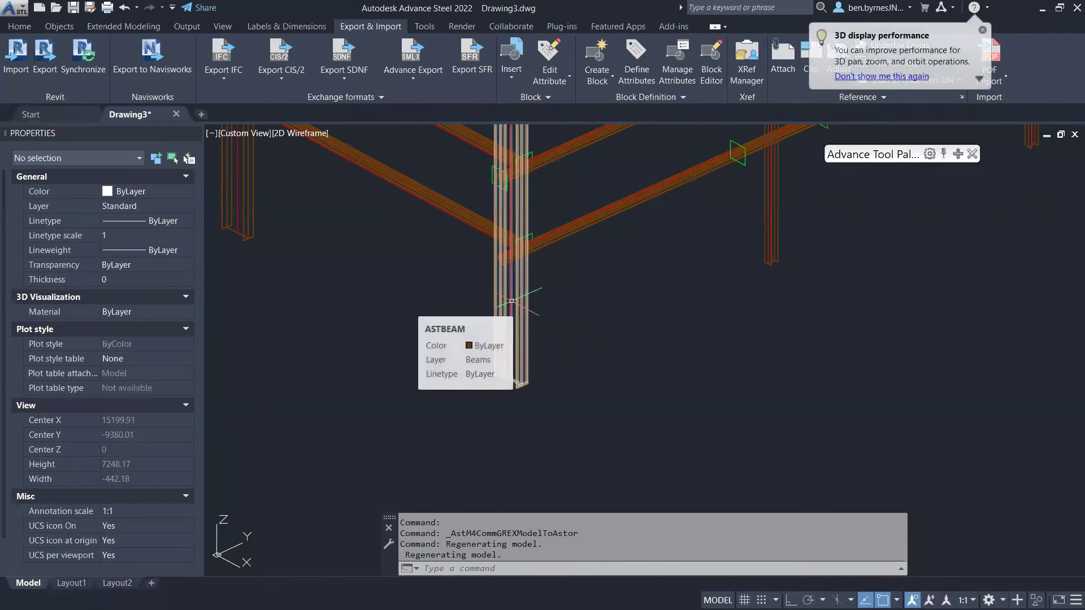
{"action": "left_click", "coordinate": [290, 133]}
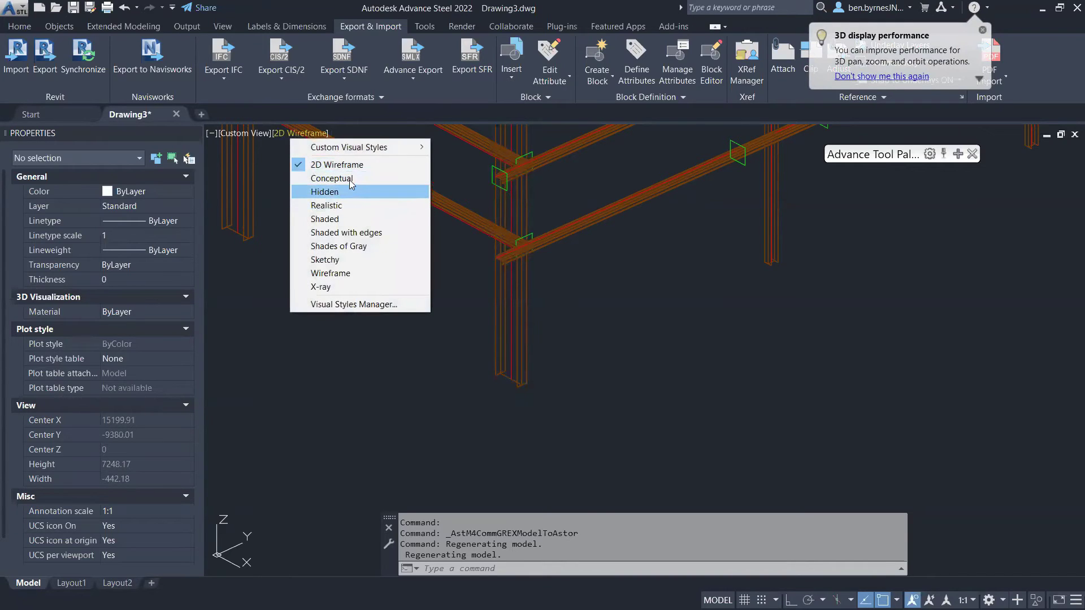
{"action": "left_click", "coordinate": [332, 178]}
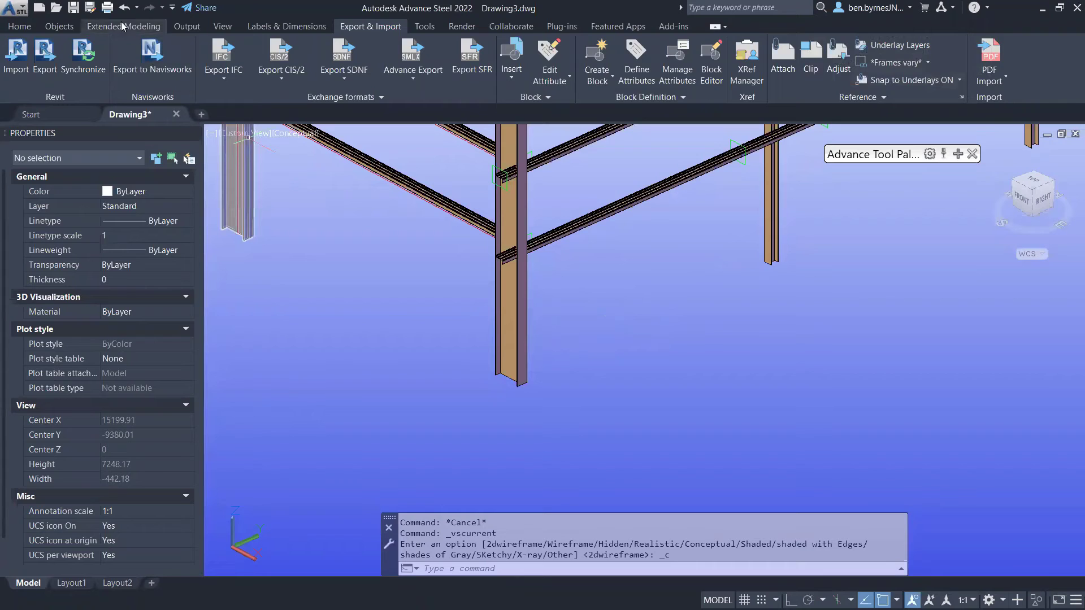
Apply the Base plate connection from the Connection Vault to the front column, with no extra concrete objects
{"action": "left_click", "coordinate": [53, 25]}
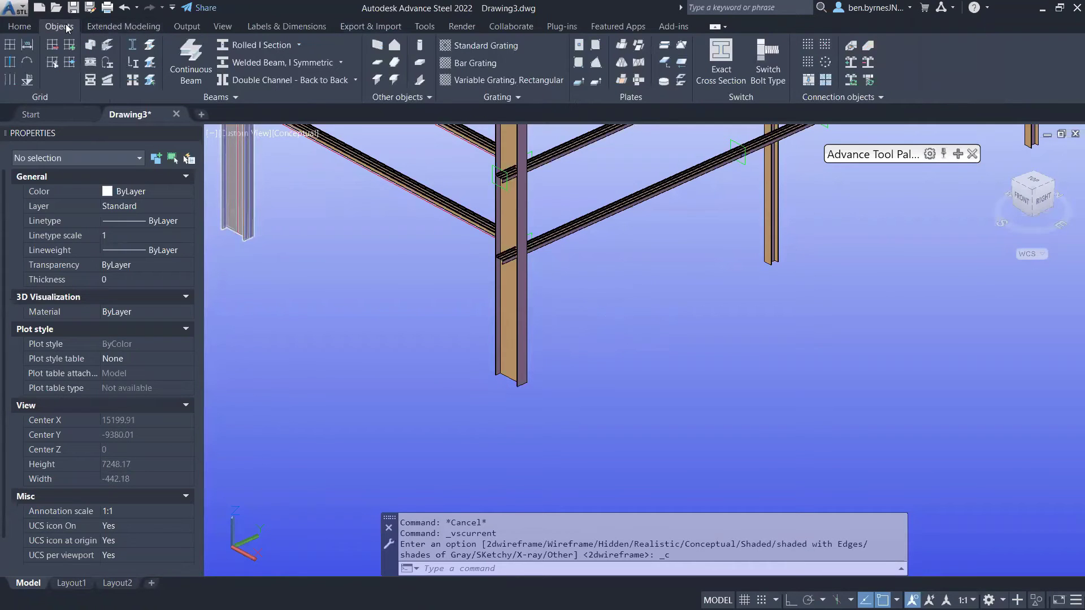
{"action": "left_click", "coordinate": [20, 27]}
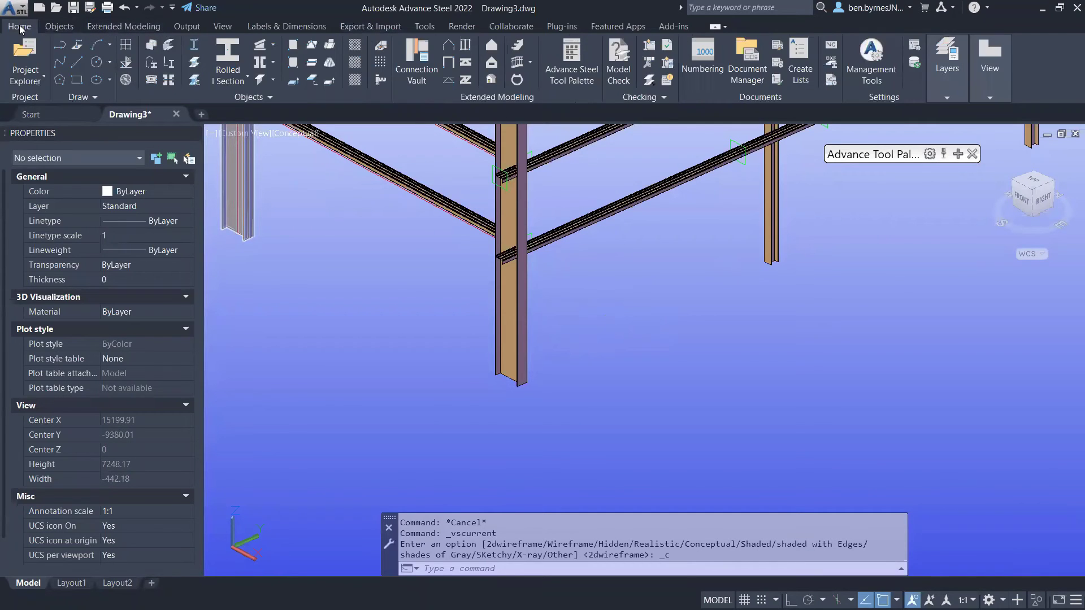
{"action": "left_click", "coordinate": [416, 61]}
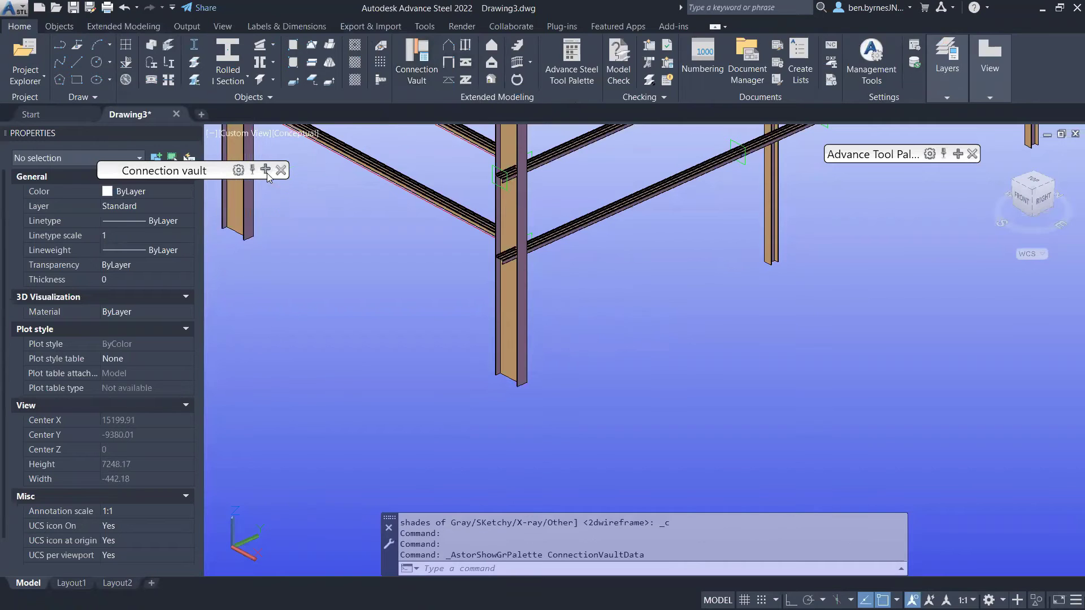
{"action": "mouse_move", "coordinate": [251, 170]}
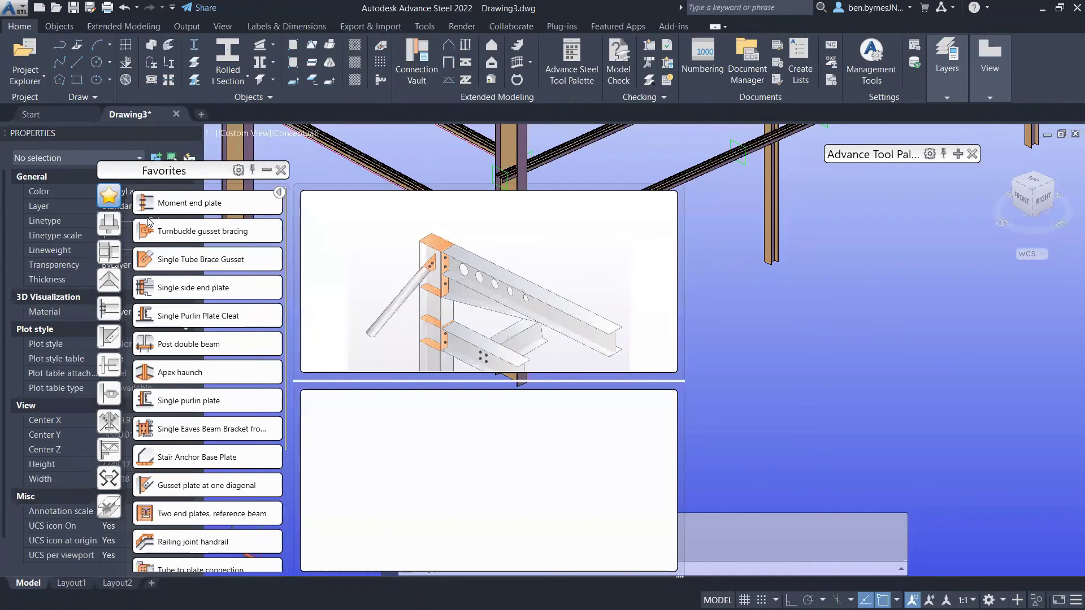
{"action": "scroll", "coordinate": [216, 411], "scroll_direction": "down", "scroll_amount": 5}
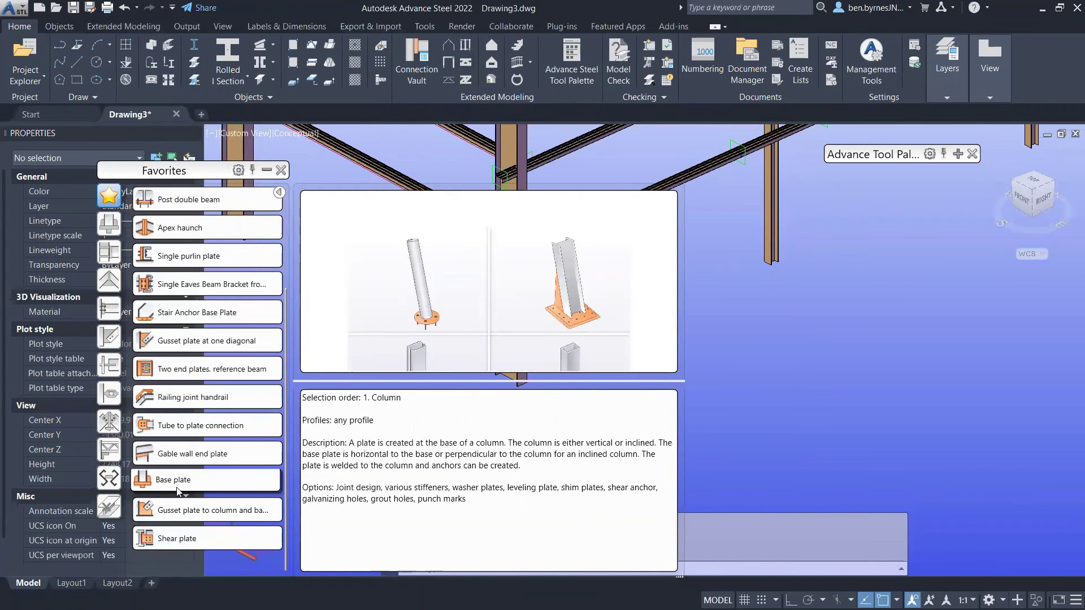
{"action": "left_click", "coordinate": [178, 483]}
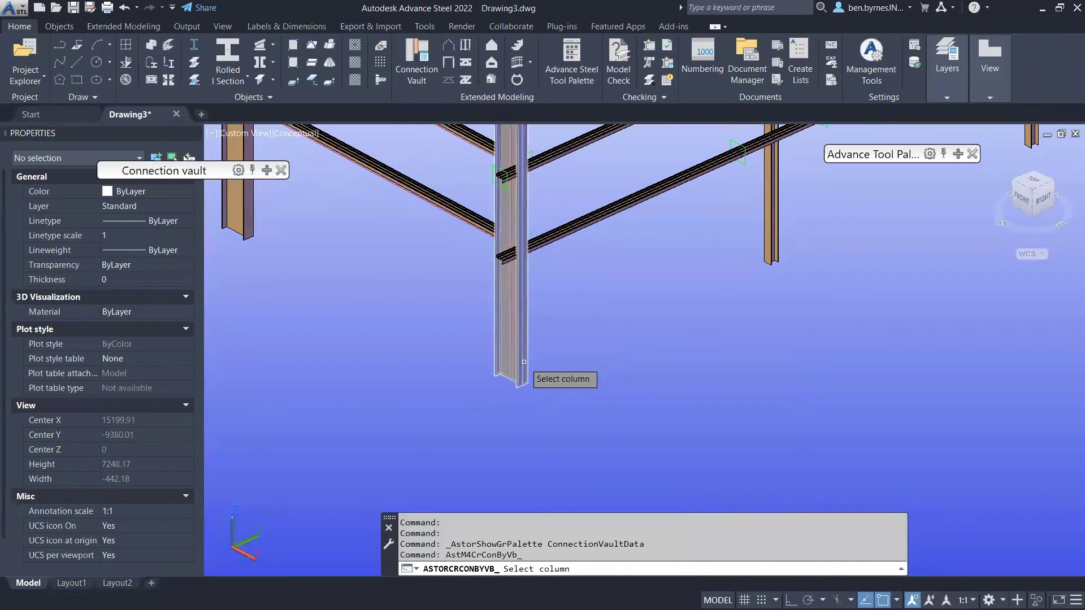
{"action": "left_click", "coordinate": [517, 361]}
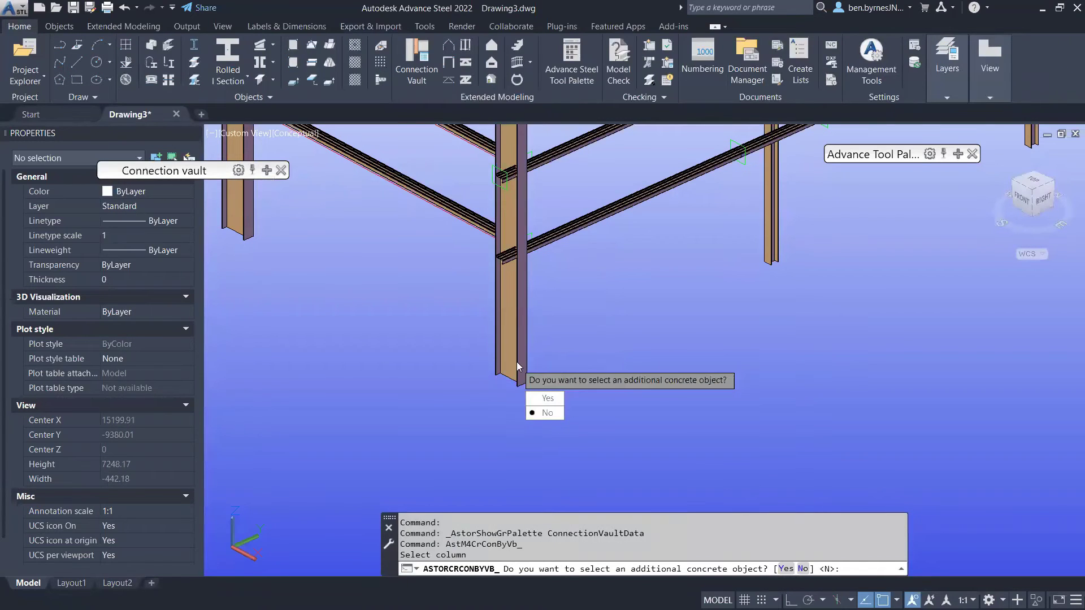
{"action": "left_click", "coordinate": [546, 412]}
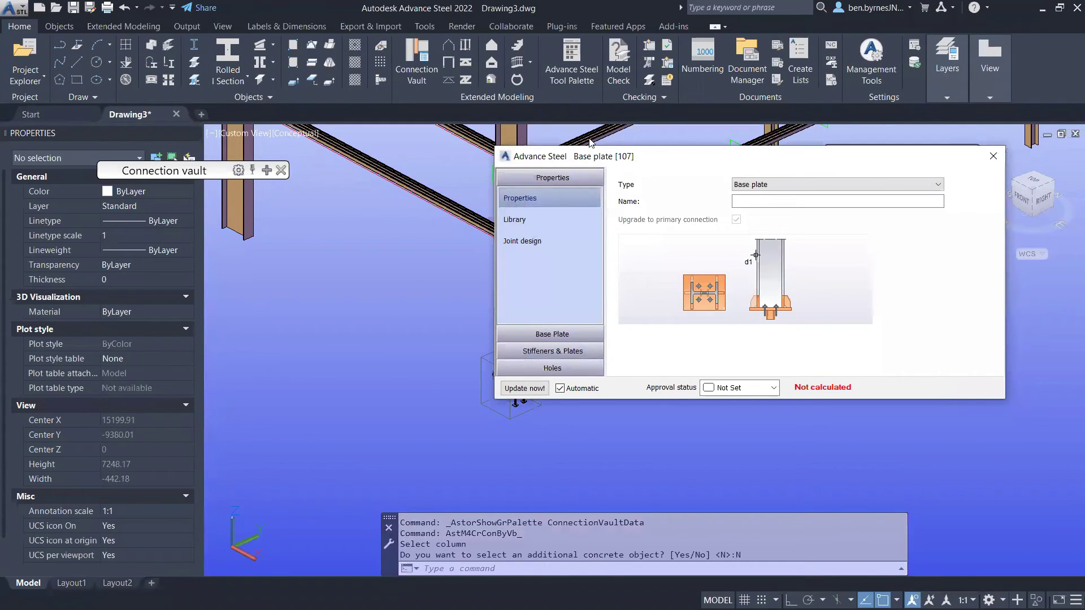
{"action": "left_click", "coordinate": [994, 156]}
{"action": "scroll", "coordinate": [517, 419], "scroll_direction": "up", "scroll_amount": 8}
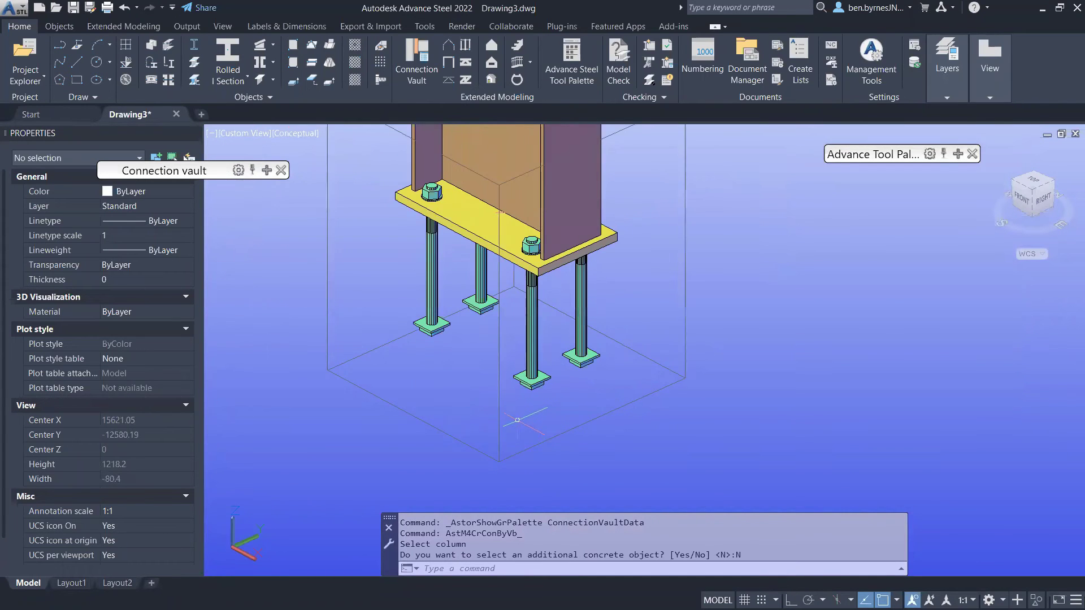
{"action": "scroll", "coordinate": [517, 420], "scroll_direction": "down", "scroll_amount": 3}
Propagate the base plate joint to matching columns, then zoom and orbit to check the column bases
{"action": "left_click", "coordinate": [585, 347]}
{"action": "right_click", "coordinate": [584, 348]}
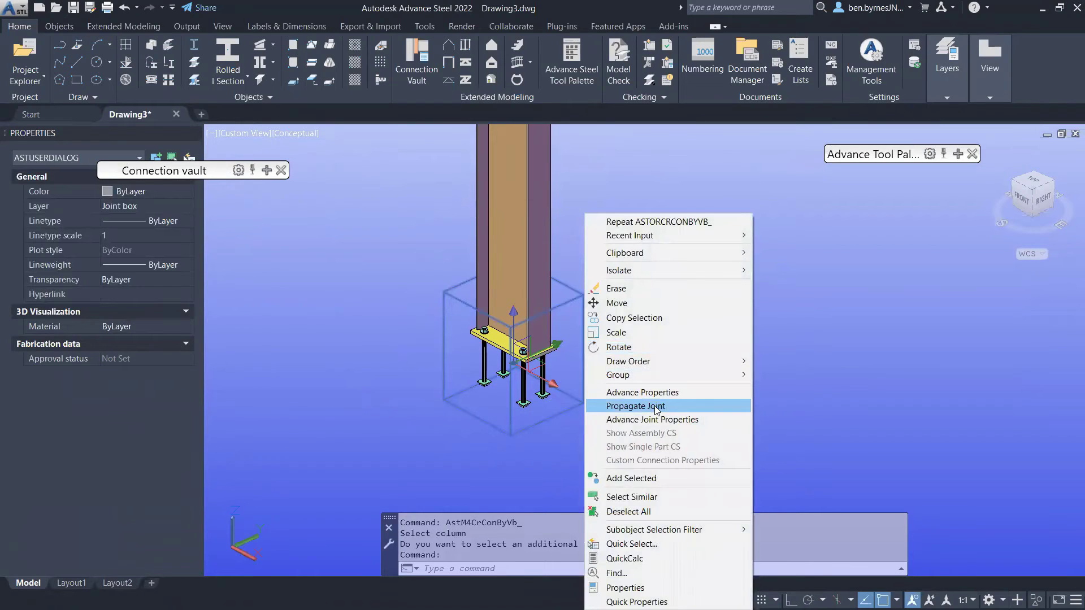
{"action": "left_click", "coordinate": [656, 406]}
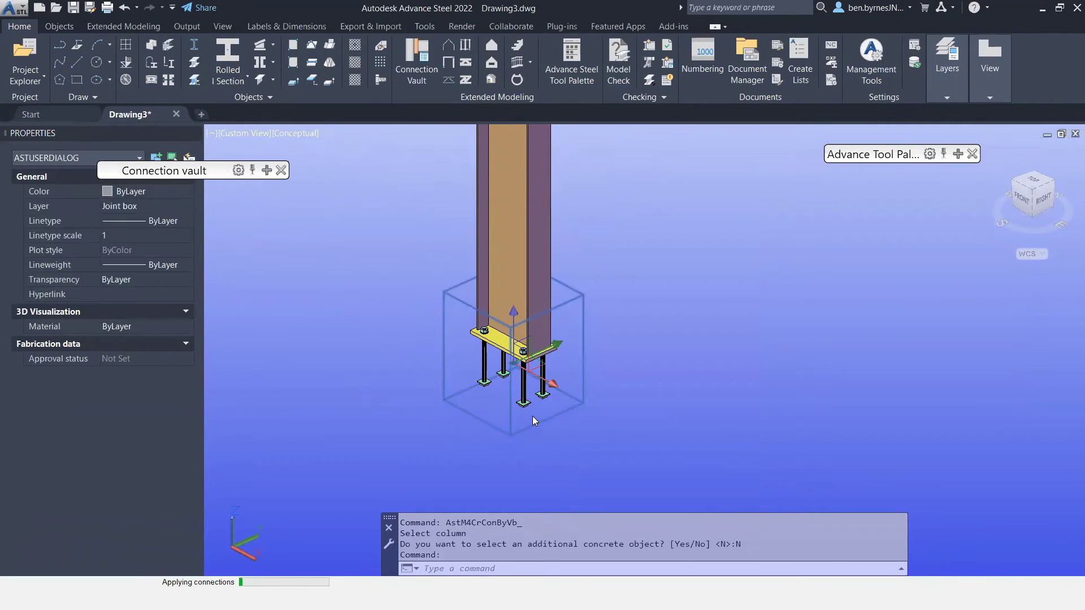
{"action": "scroll", "coordinate": [543, 385], "scroll_direction": "down", "scroll_amount": 6}
{"action": "scroll", "coordinate": [551, 374], "scroll_direction": "up", "scroll_amount": 3}
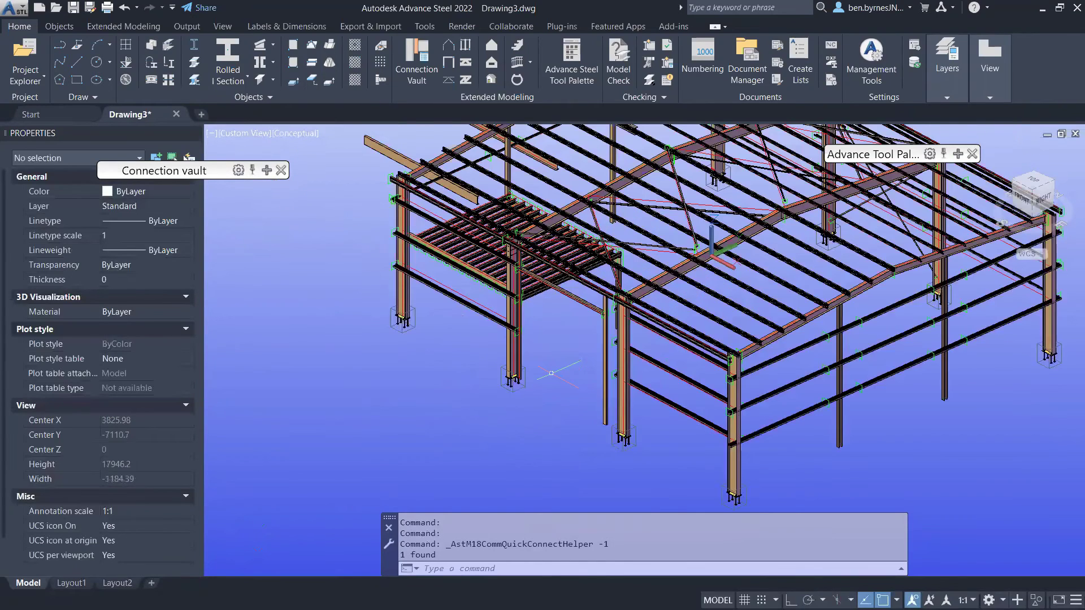
{"action": "scroll", "coordinate": [552, 373], "scroll_direction": "up", "scroll_amount": 5}
{"action": "scroll", "coordinate": [713, 308], "scroll_direction": "up", "scroll_amount": 6}
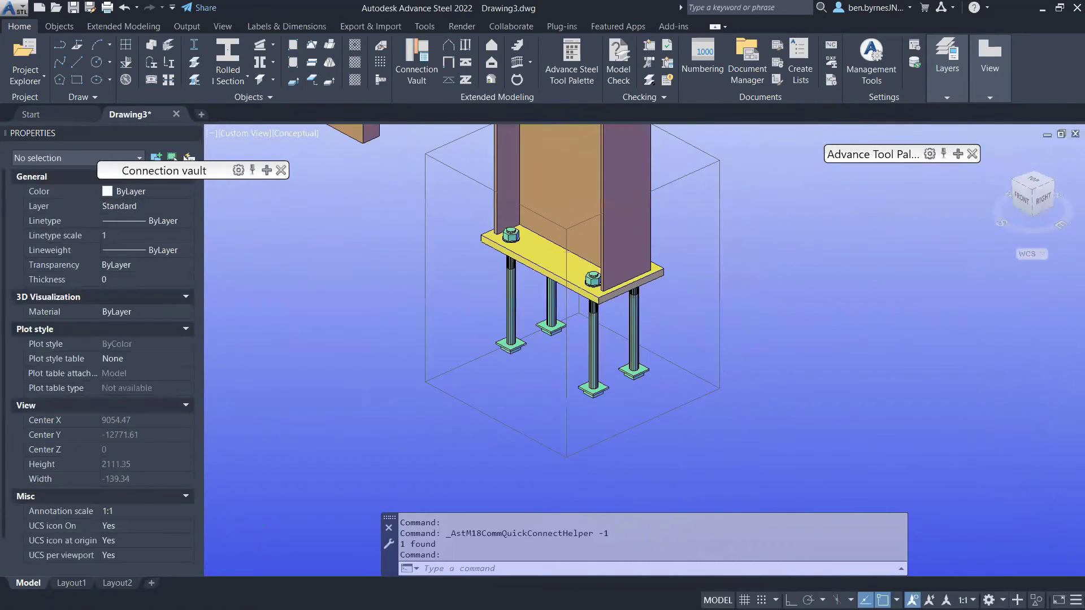
{"action": "scroll", "coordinate": [722, 311], "scroll_direction": "up", "scroll_amount": 2}
{"action": "scroll", "coordinate": [722, 322], "scroll_direction": "down", "scroll_amount": 5}
{"action": "scroll", "coordinate": [722, 334], "scroll_direction": "down", "scroll_amount": 3}
{"action": "middle_click_drag", "start_coordinate": [723, 334], "coordinate": [707, 373], "text": "shift"}
{"action": "scroll", "coordinate": [701, 384], "scroll_direction": "up", "scroll_amount": 5}
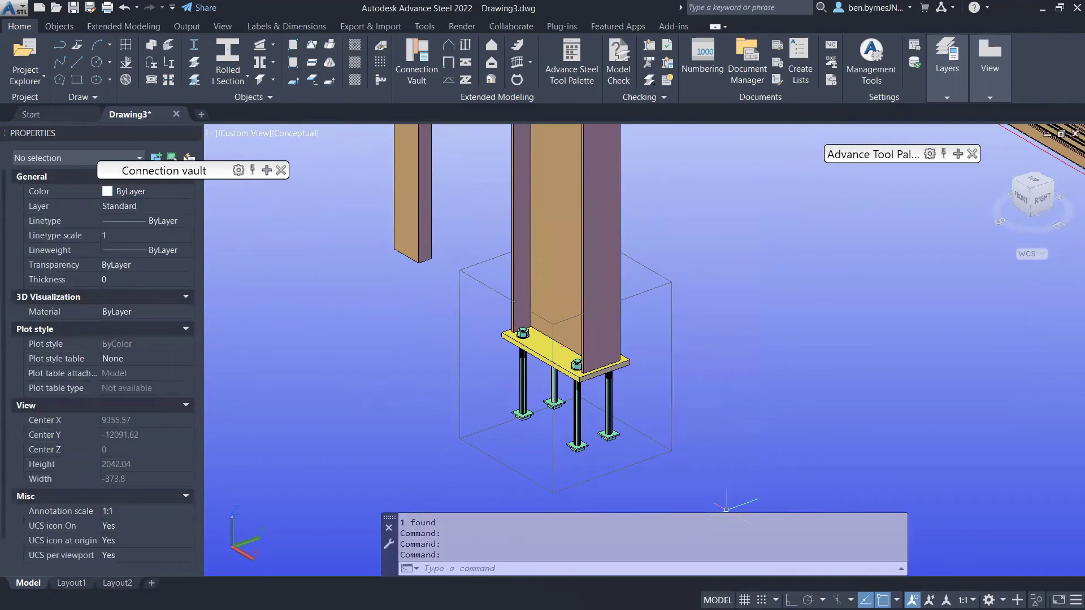
Dismiss the Start menu and Alt+Tab over to the Autodesk Account page in Chrome
{"action": "key", "text": "super"}
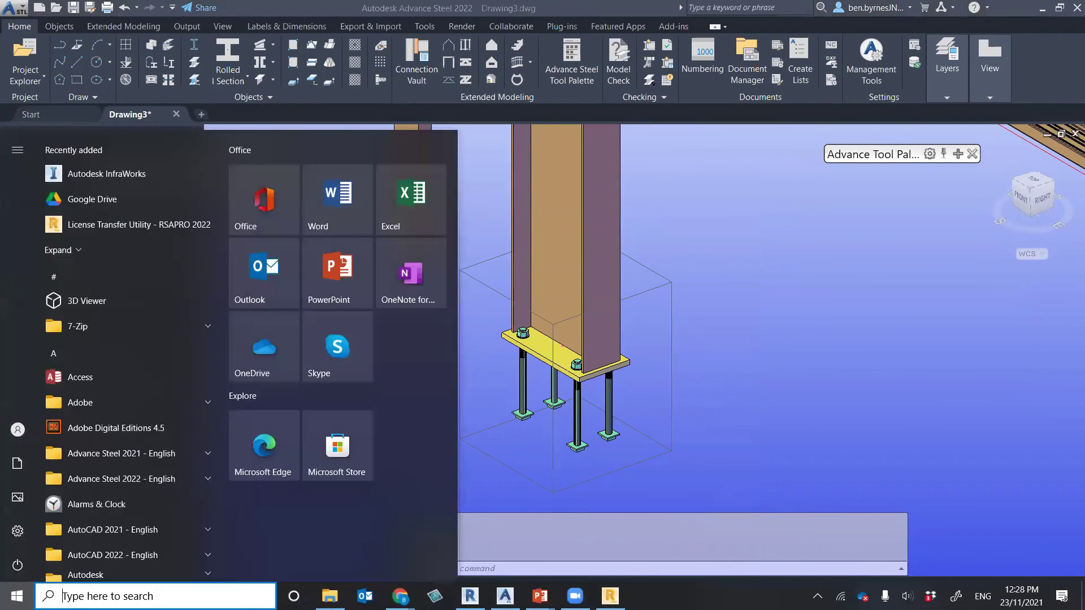
{"action": "left_click", "coordinate": [728, 313]}
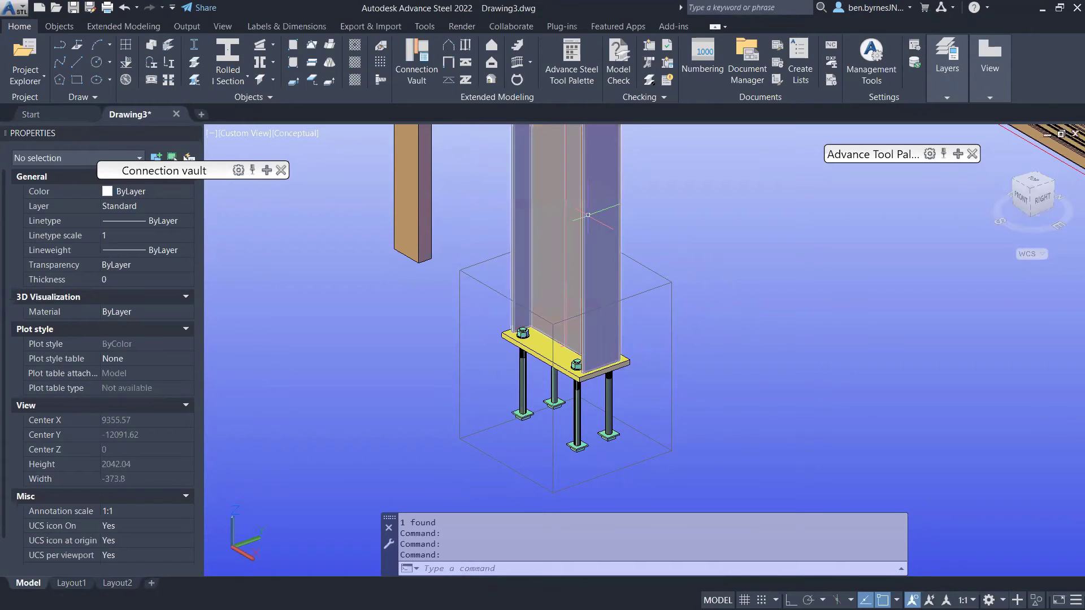
{"action": "mouse_move", "coordinate": [588, 215]}
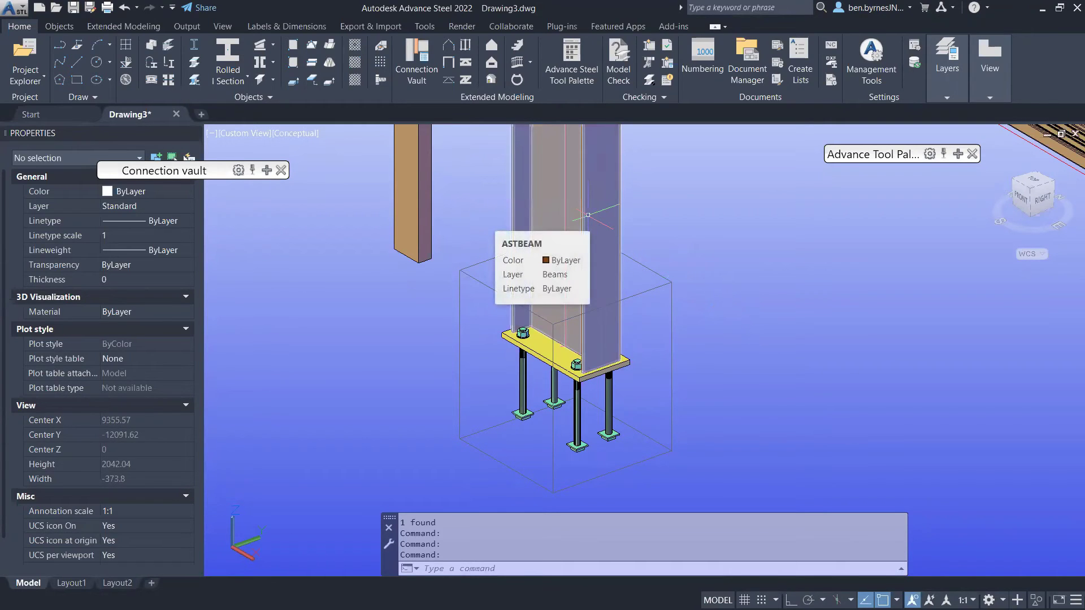
{"action": "key", "text": "alt+Tab"}
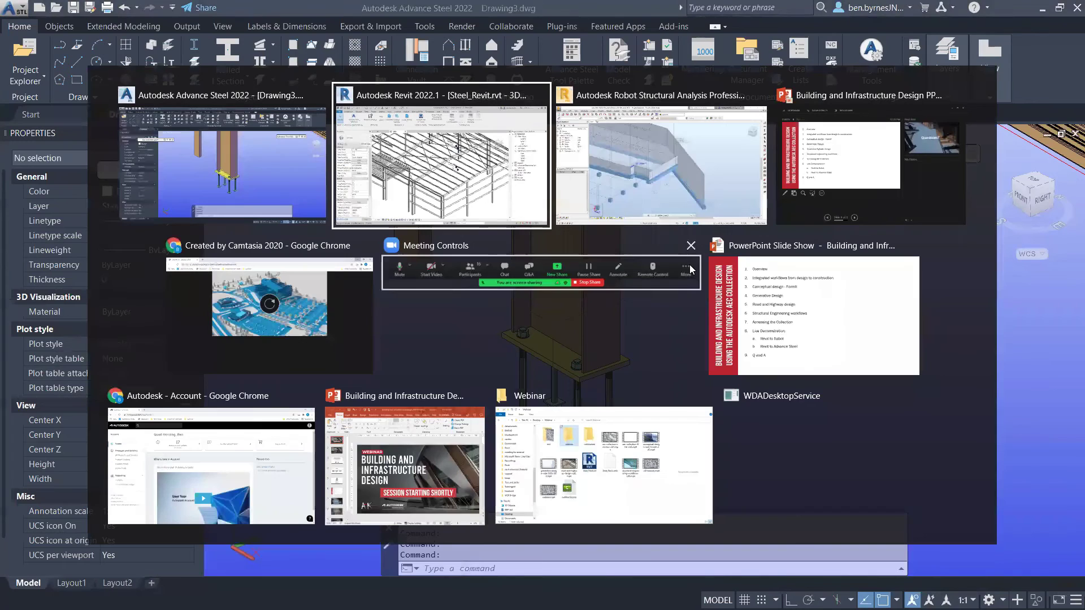
{"action": "key", "text": "Escape"}
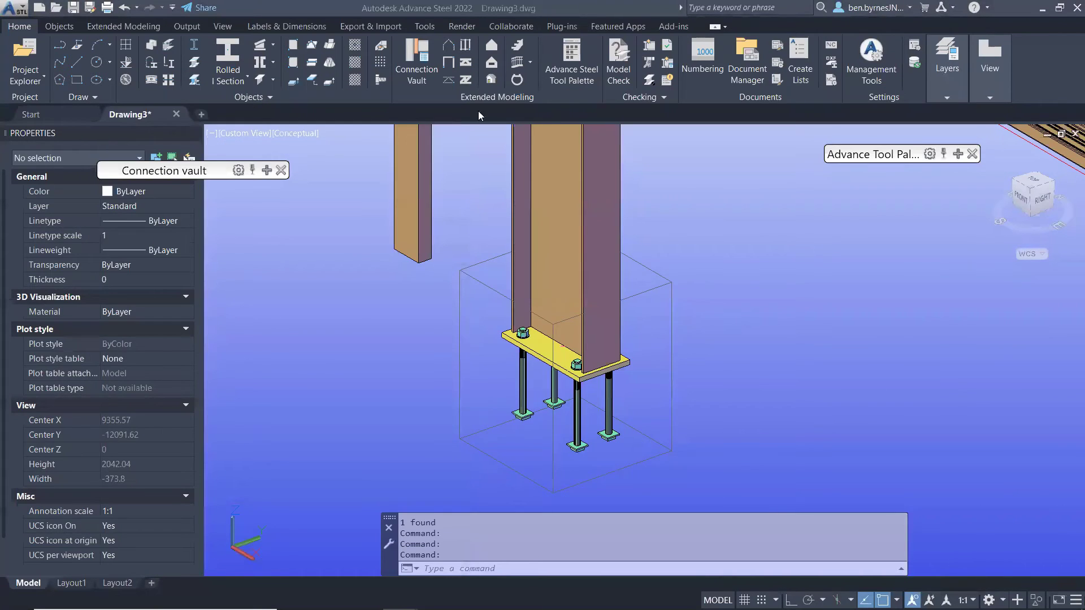
{"action": "key", "text": "alt+Tab"}
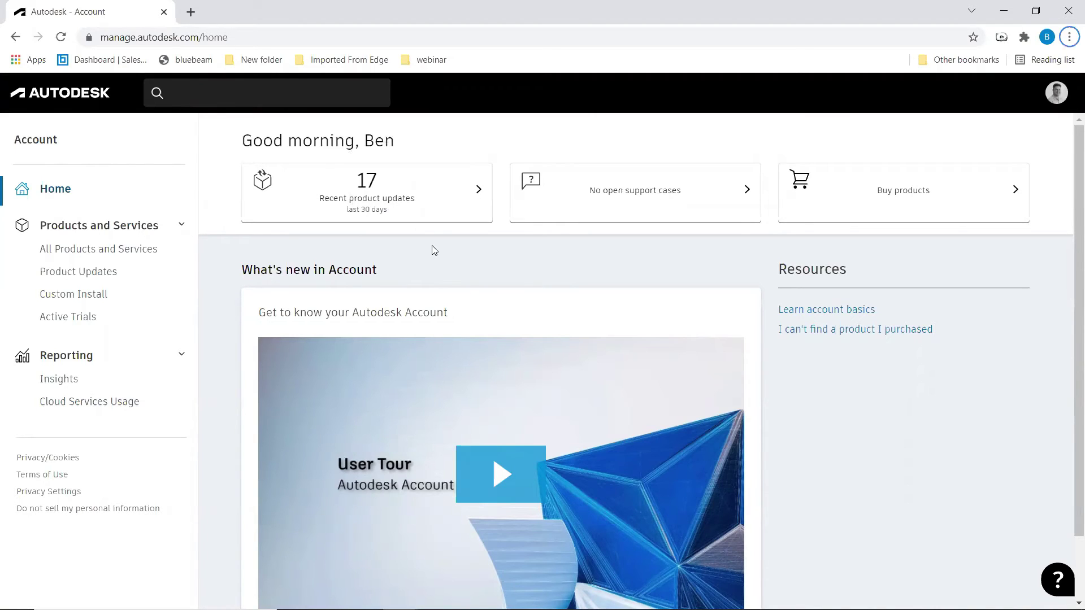
Minimize Chrome and switch to the Revit 2022.1 window showing Steel_Revit.rvt's 3D frame
{"action": "left_click", "coordinate": [1004, 11]}
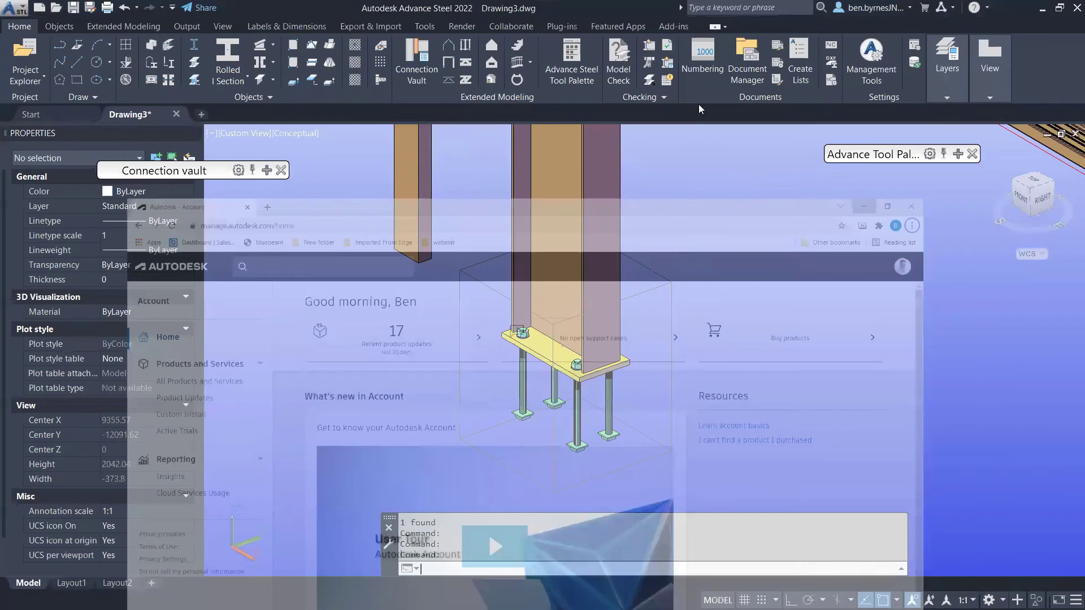
{"action": "key", "text": "alt+Tab"}
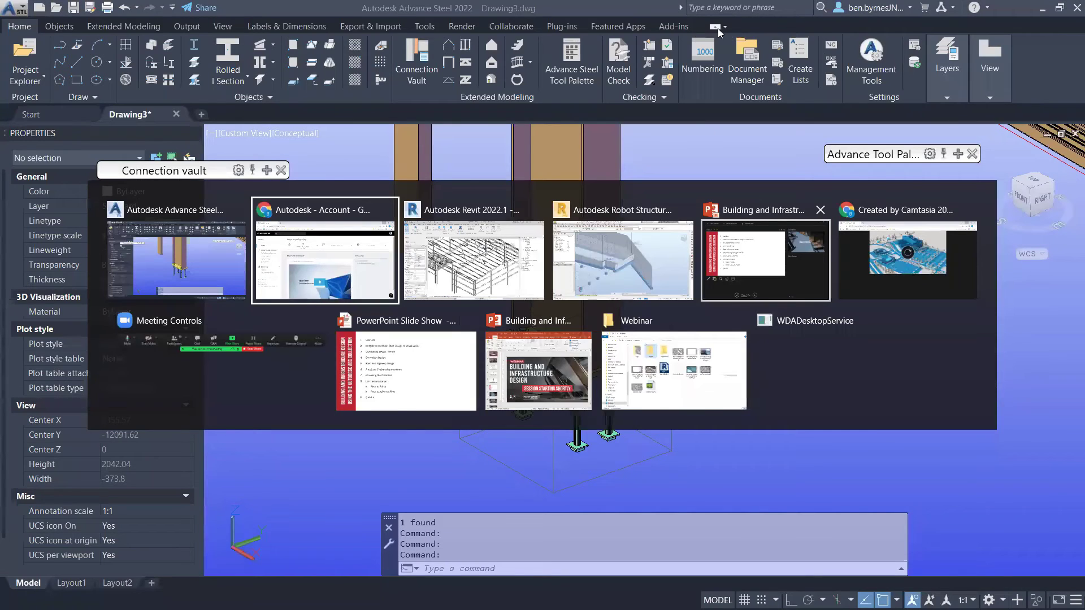
{"action": "key", "text": "alt+Tab"}
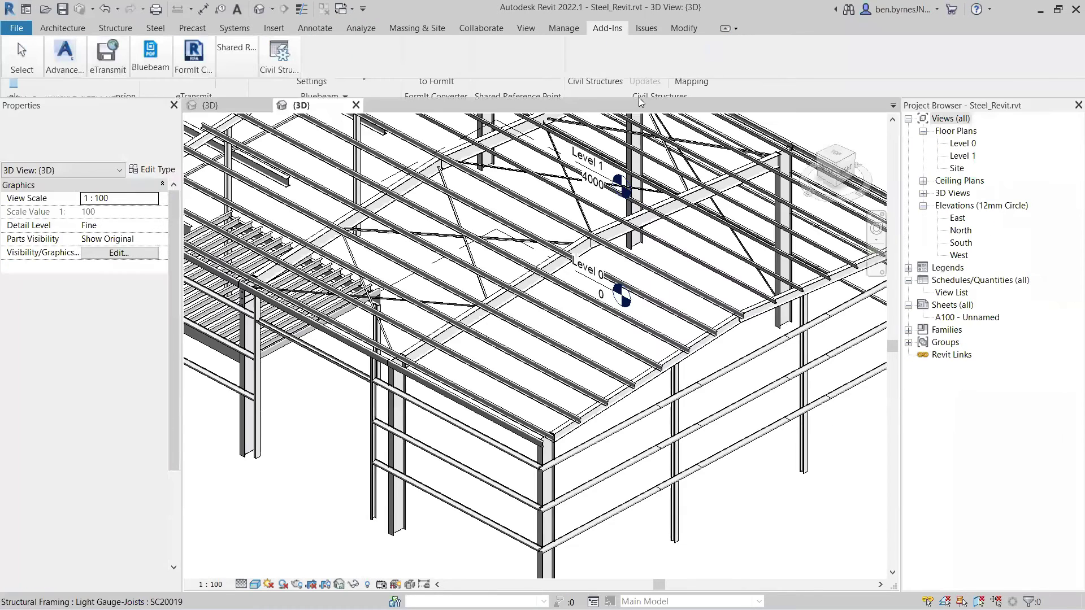
Collapse the Revit ribbon to panel titles, then restore the full ribbon
{"action": "left_click", "coordinate": [736, 28]}
{"action": "left_click", "coordinate": [641, 59]}
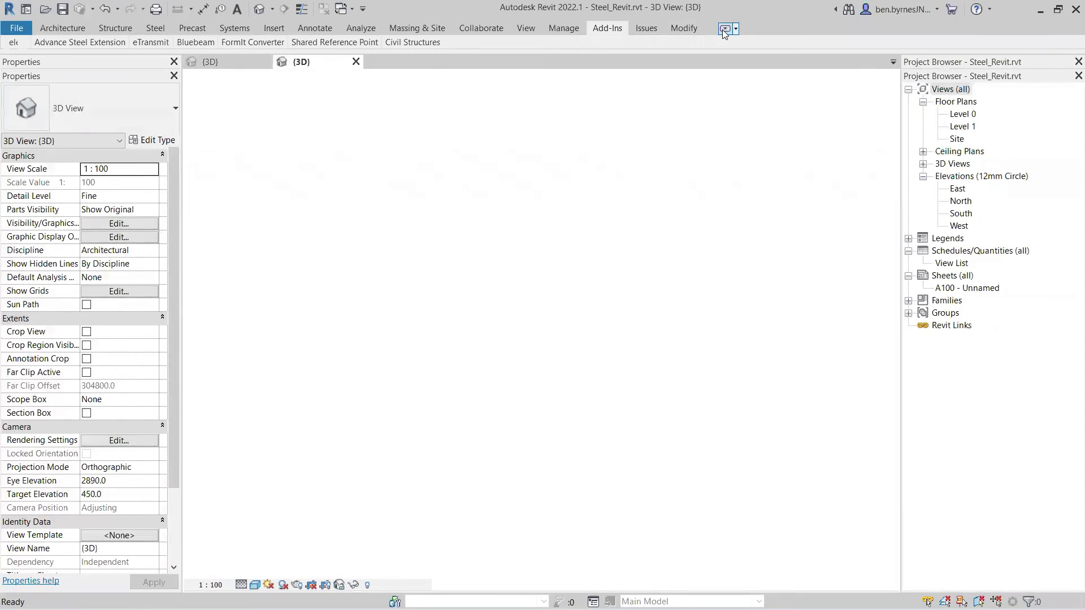
{"action": "left_click", "coordinate": [725, 28]}
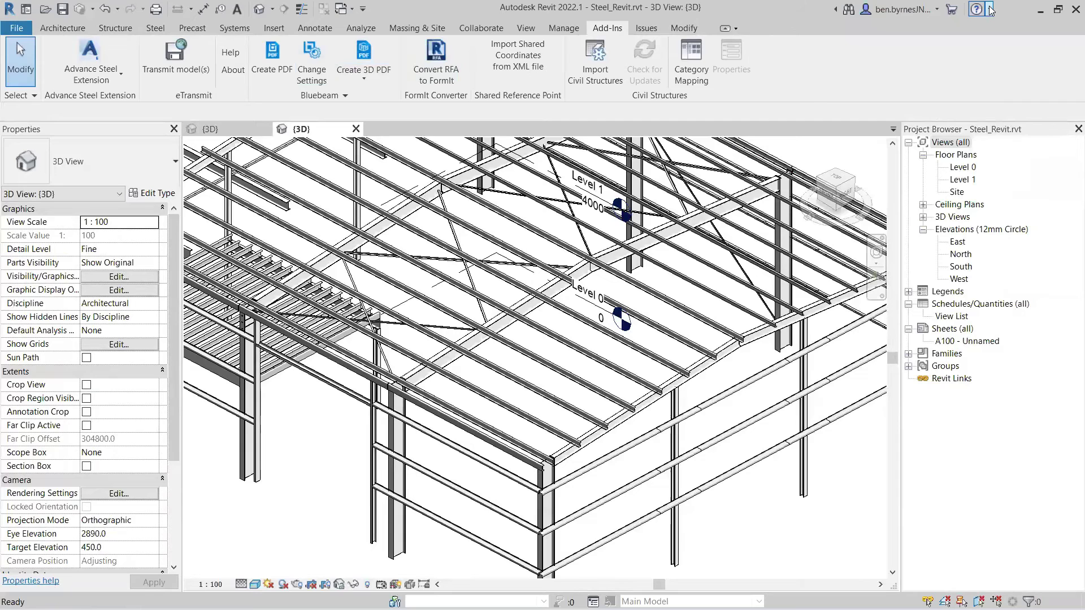
Check the About Autodesk Revit version information (2022.1.1) and close it
{"action": "left_click", "coordinate": [990, 9]}
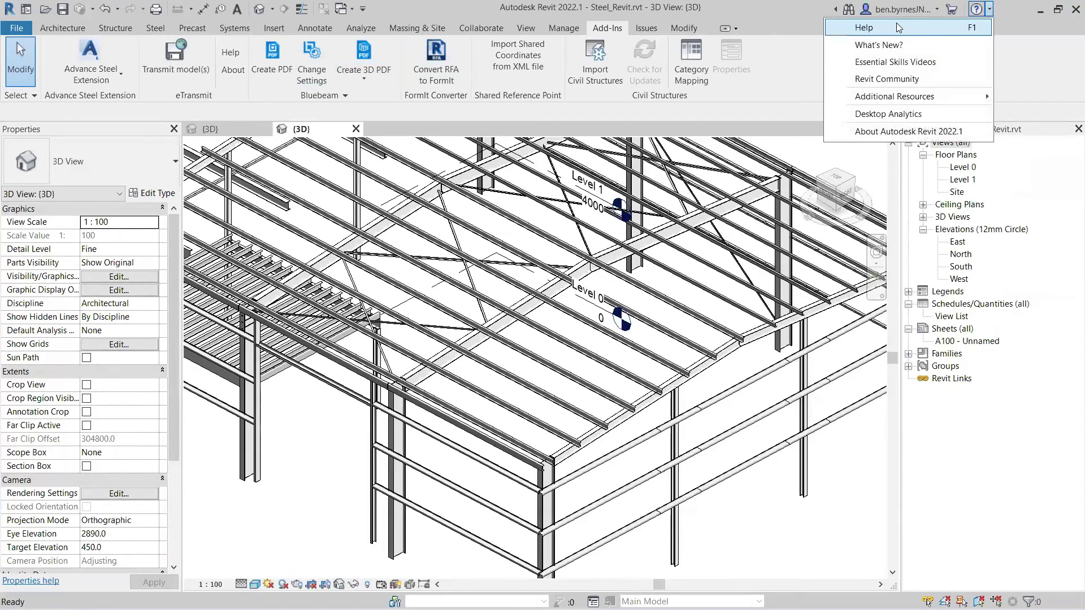
{"action": "left_click", "coordinate": [925, 137]}
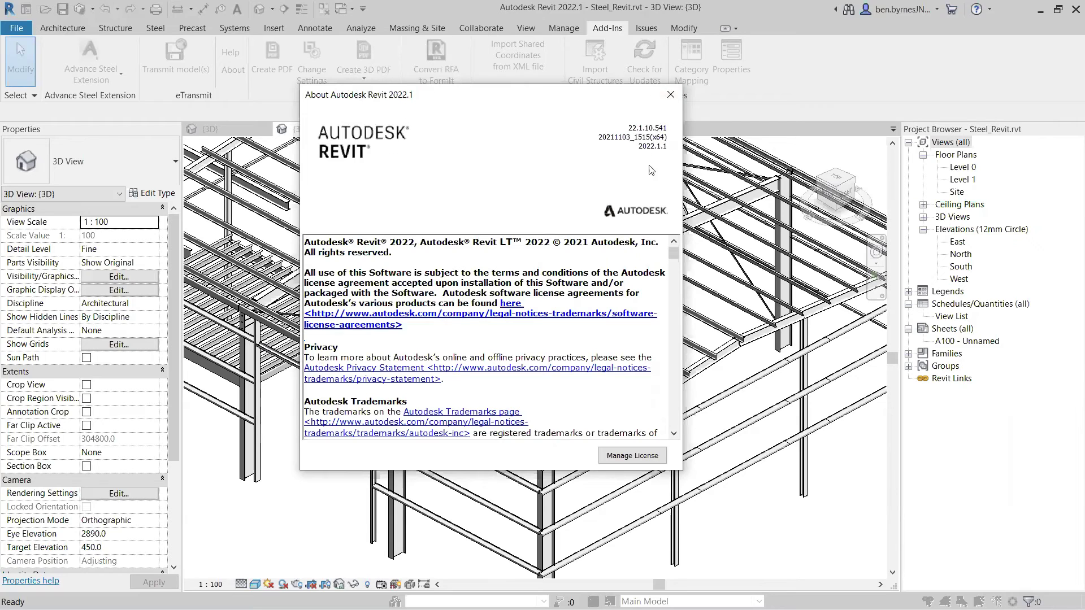
{"action": "left_click", "coordinate": [660, 149]}
{"action": "left_click", "coordinate": [663, 151]}
{"action": "left_click", "coordinate": [666, 150]}
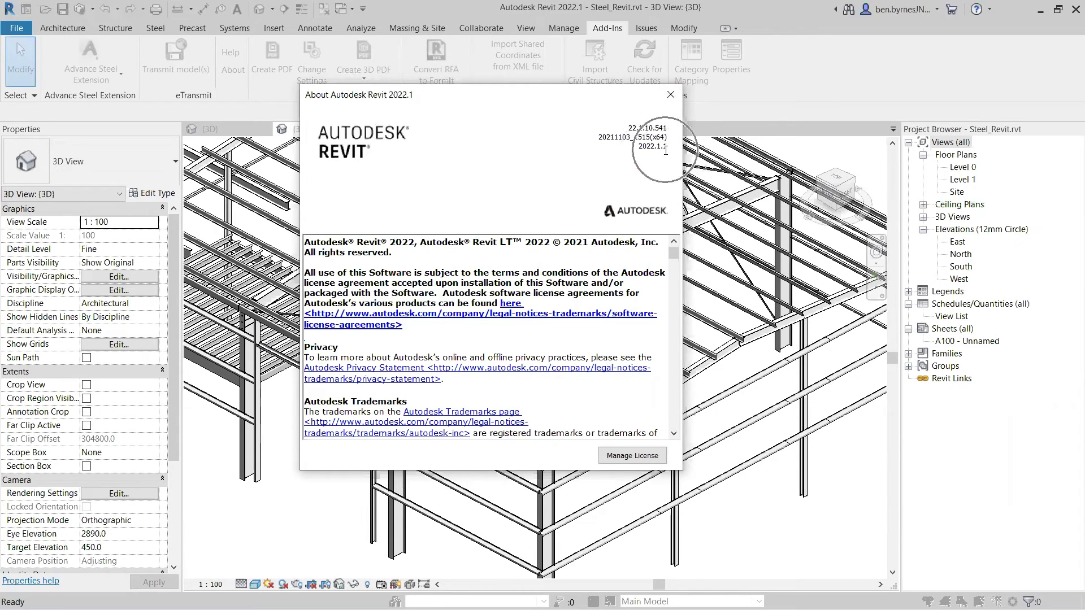
{"action": "left_click", "coordinate": [671, 96]}
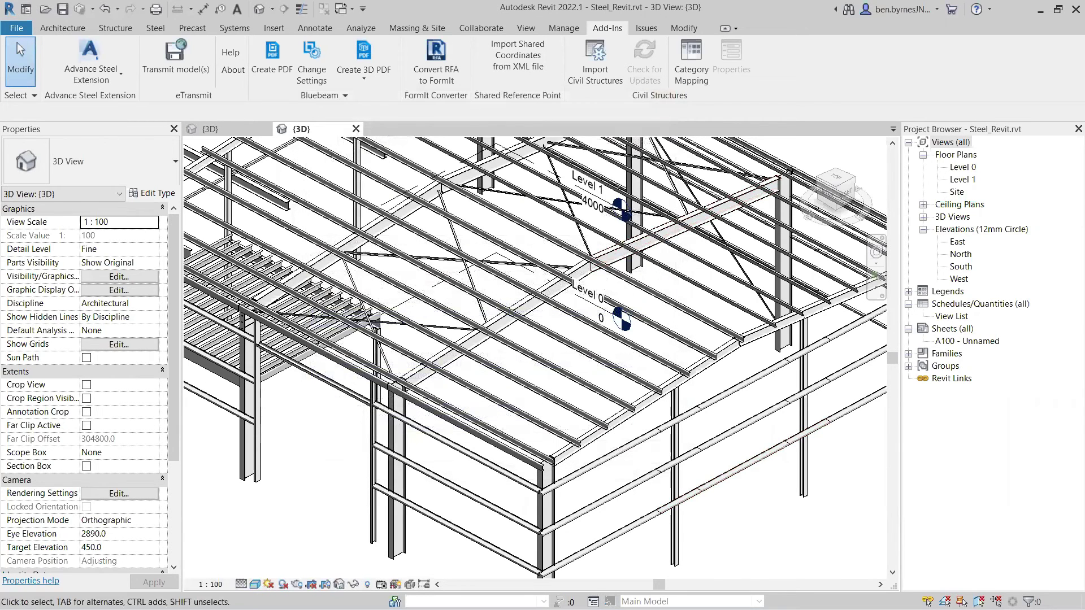
Launch the Autodesk desktop app from the system tray and browse its Revit products page
{"action": "key", "text": "super"}
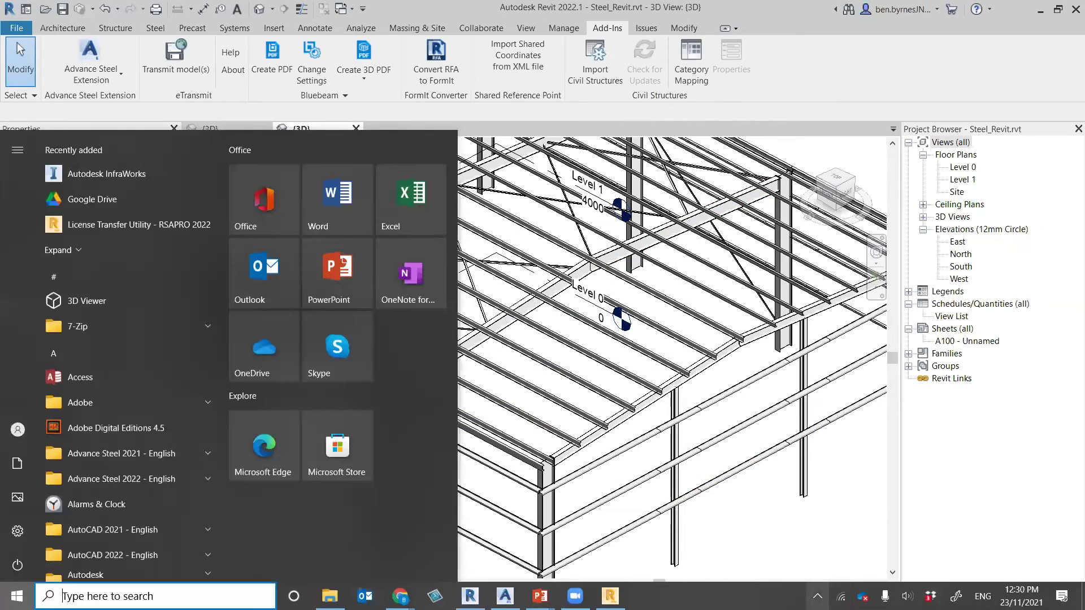
{"action": "left_click", "coordinate": [818, 596]}
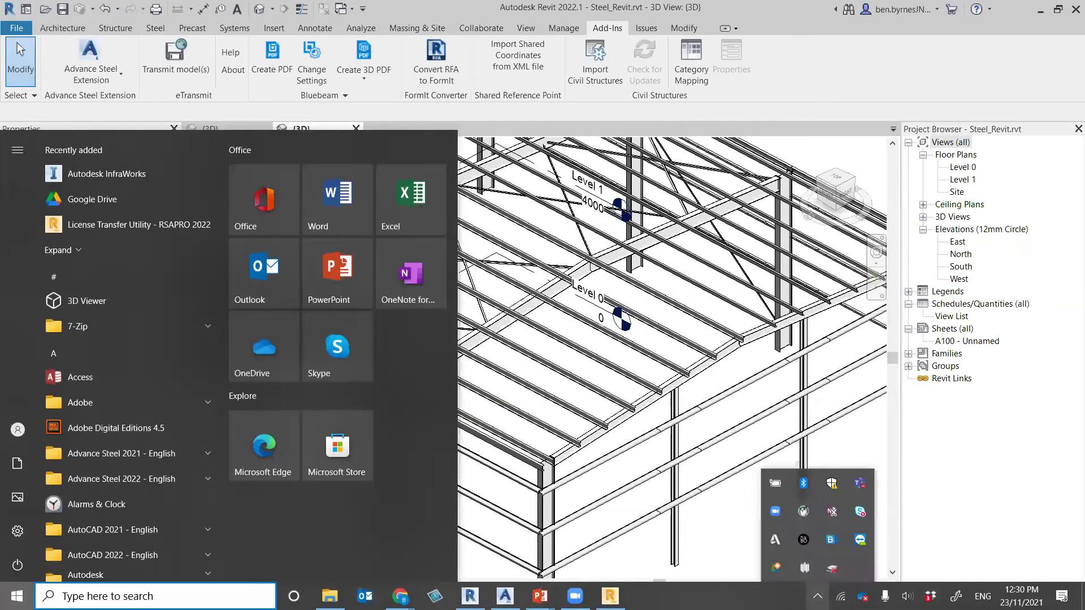
{"action": "left_click", "coordinate": [778, 568]}
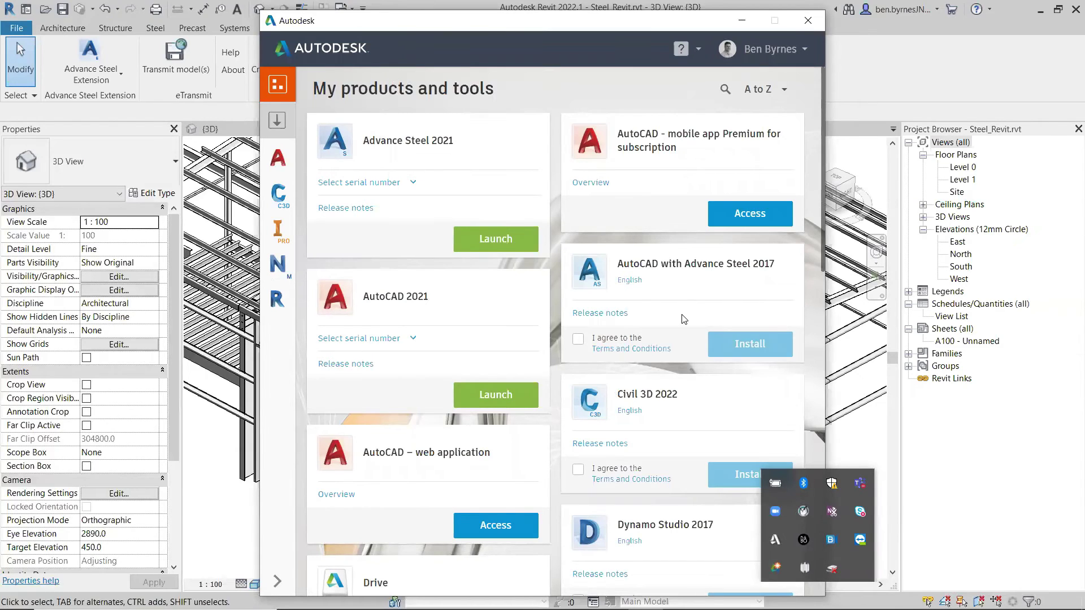
{"action": "left_click", "coordinate": [277, 299]}
{"action": "scroll", "coordinate": [633, 263], "scroll_direction": "up", "scroll_amount": 7}
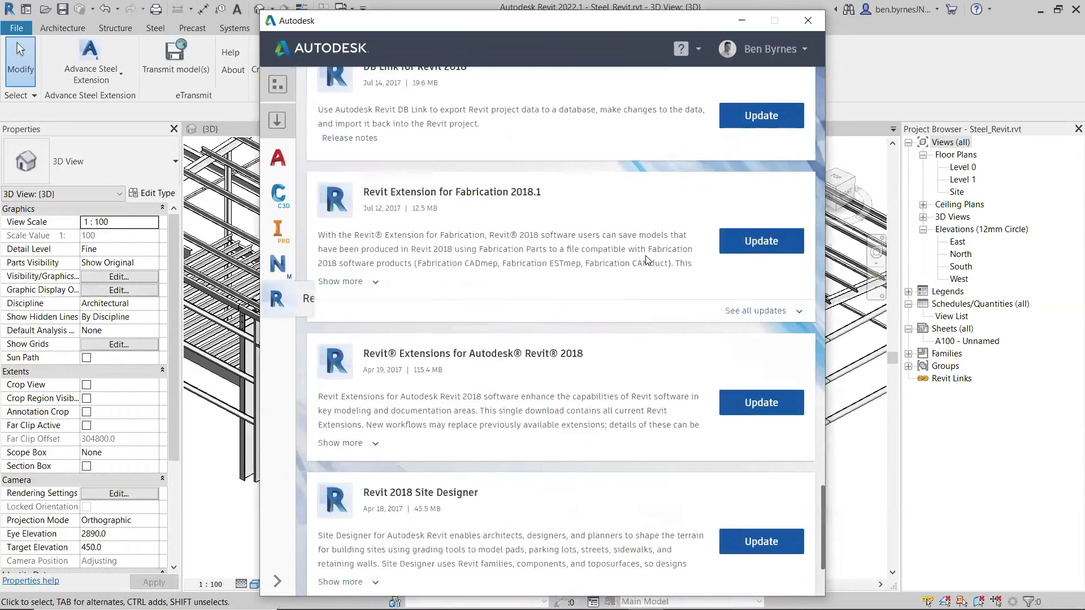
{"action": "scroll", "coordinate": [552, 343], "scroll_direction": "up", "scroll_amount": 12}
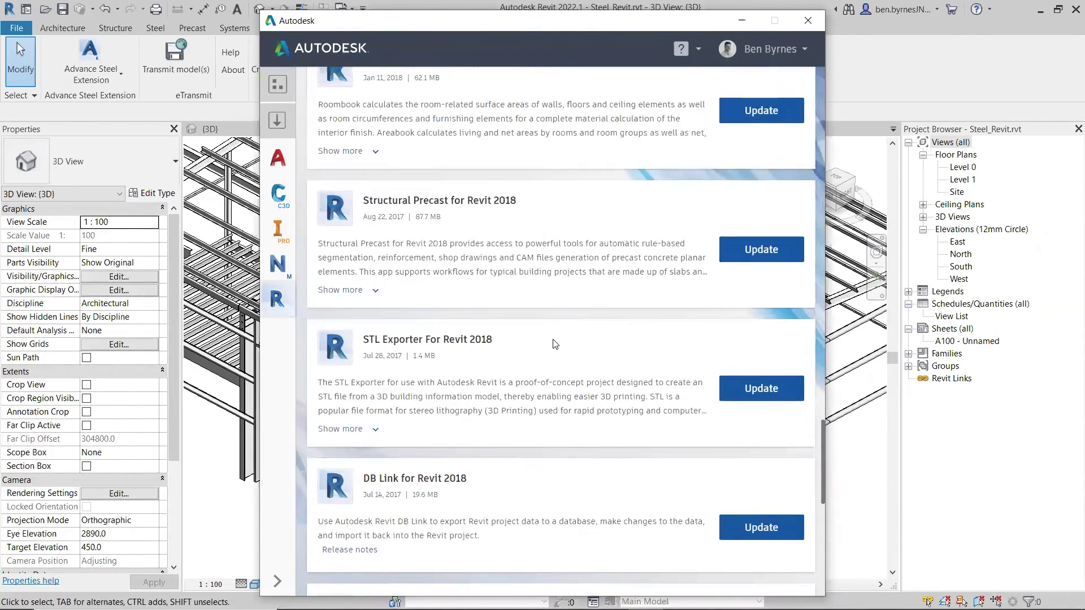
{"action": "scroll", "coordinate": [553, 343], "scroll_direction": "up", "scroll_amount": 13}
{"action": "scroll", "coordinate": [472, 445], "scroll_direction": "up", "scroll_amount": 13}
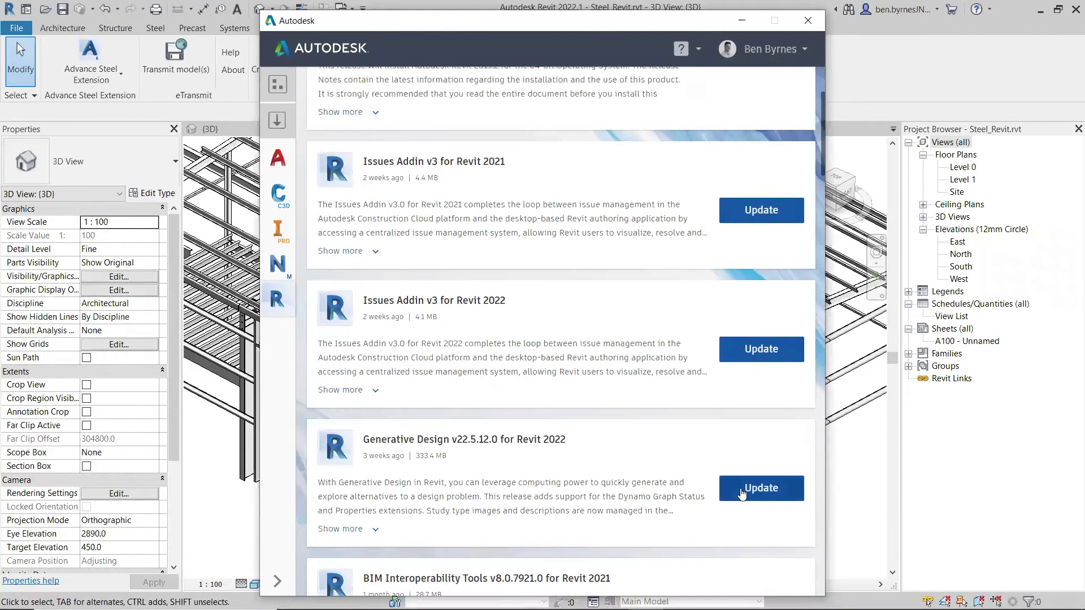
{"action": "left_click", "coordinate": [741, 489]}
{"action": "scroll", "coordinate": [740, 490], "scroll_direction": "up", "scroll_amount": 3}
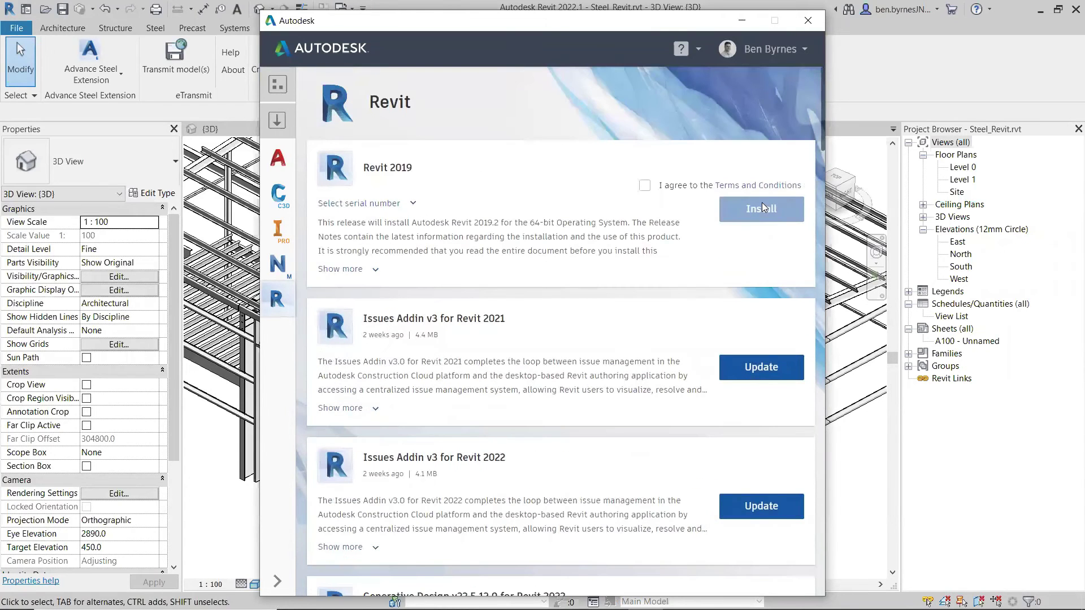
{"action": "scroll", "coordinate": [727, 344], "scroll_direction": "down", "scroll_amount": 4}
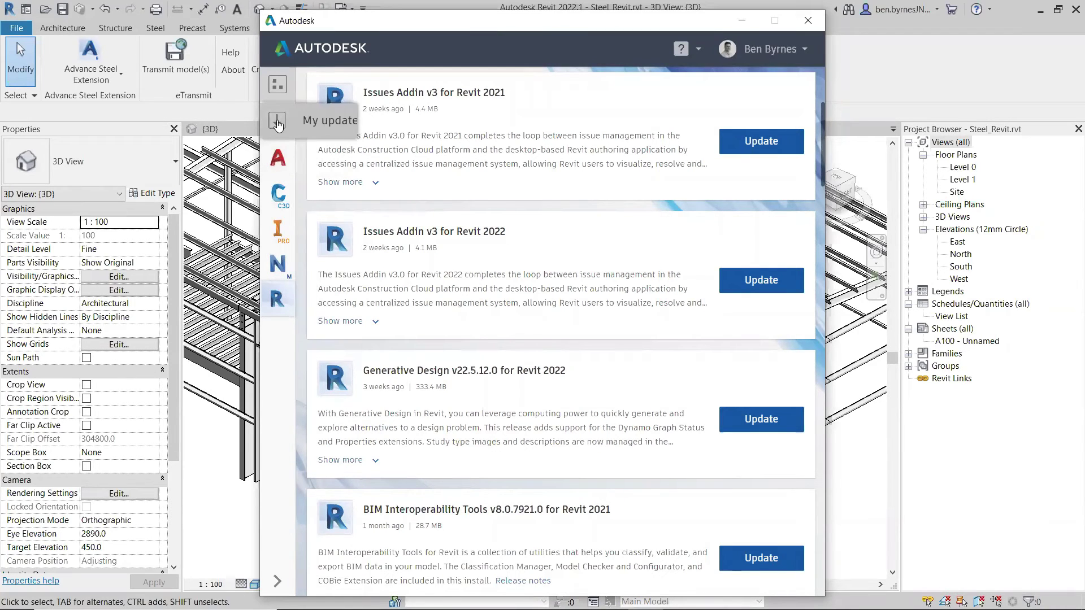
Show My updates and scroll through the pending product updates
{"action": "left_click", "coordinate": [324, 133]}
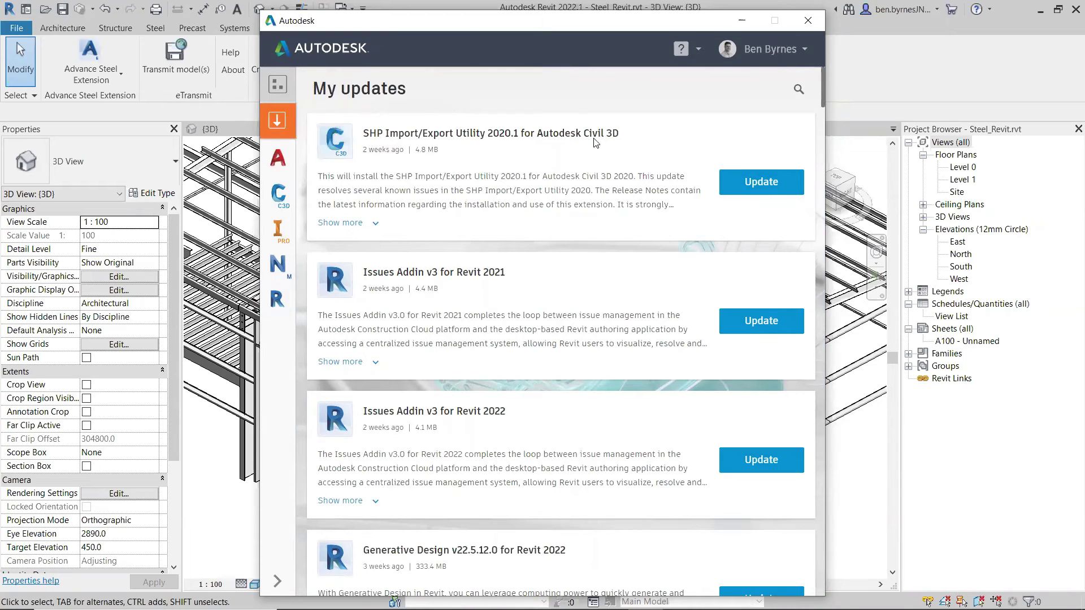
{"action": "scroll", "coordinate": [500, 280], "scroll_direction": "down", "scroll_amount": 5}
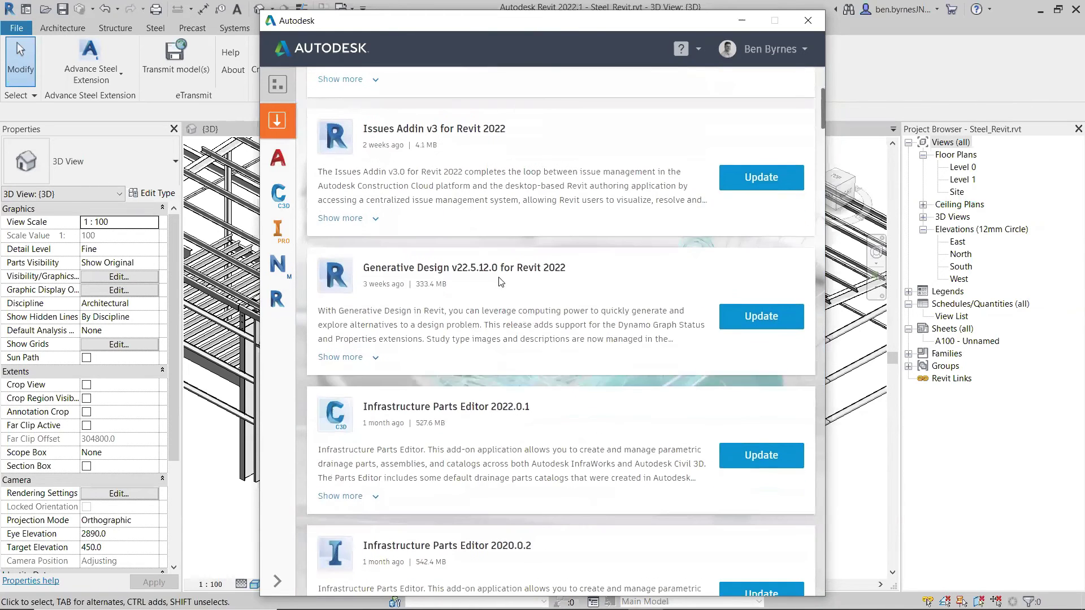
{"action": "scroll", "coordinate": [499, 281], "scroll_direction": "down", "scroll_amount": 4}
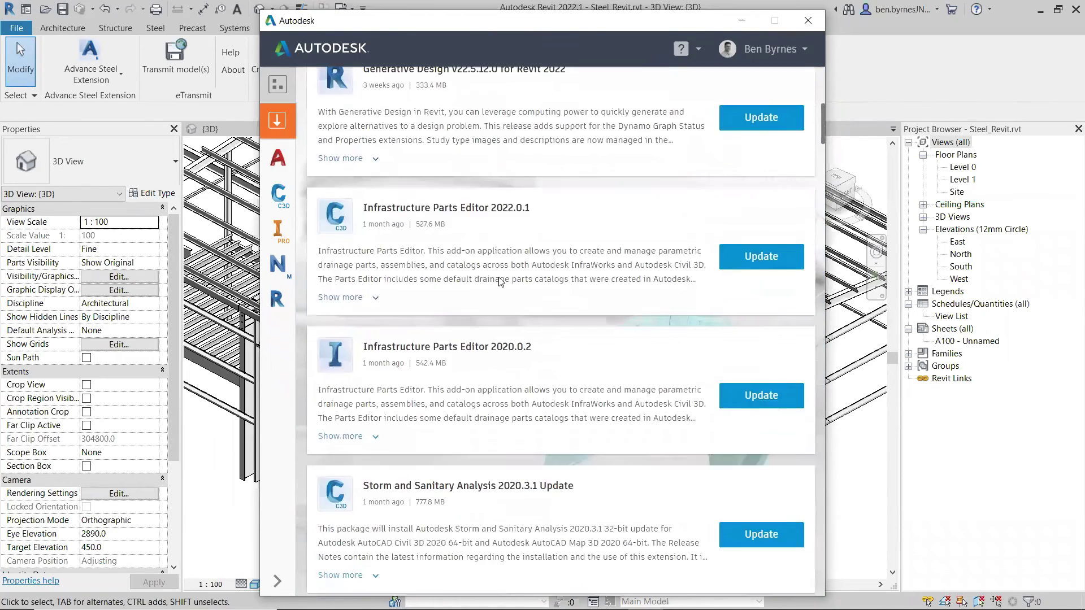
{"action": "scroll", "coordinate": [500, 281], "scroll_direction": "down", "scroll_amount": 6}
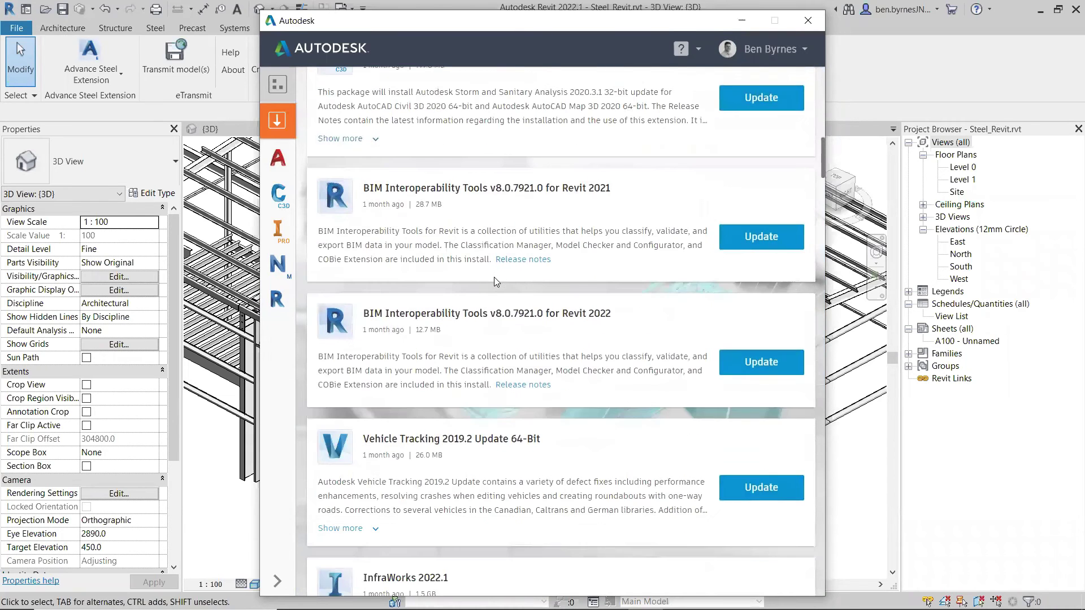
{"action": "scroll", "coordinate": [491, 280], "scroll_direction": "down", "scroll_amount": 4}
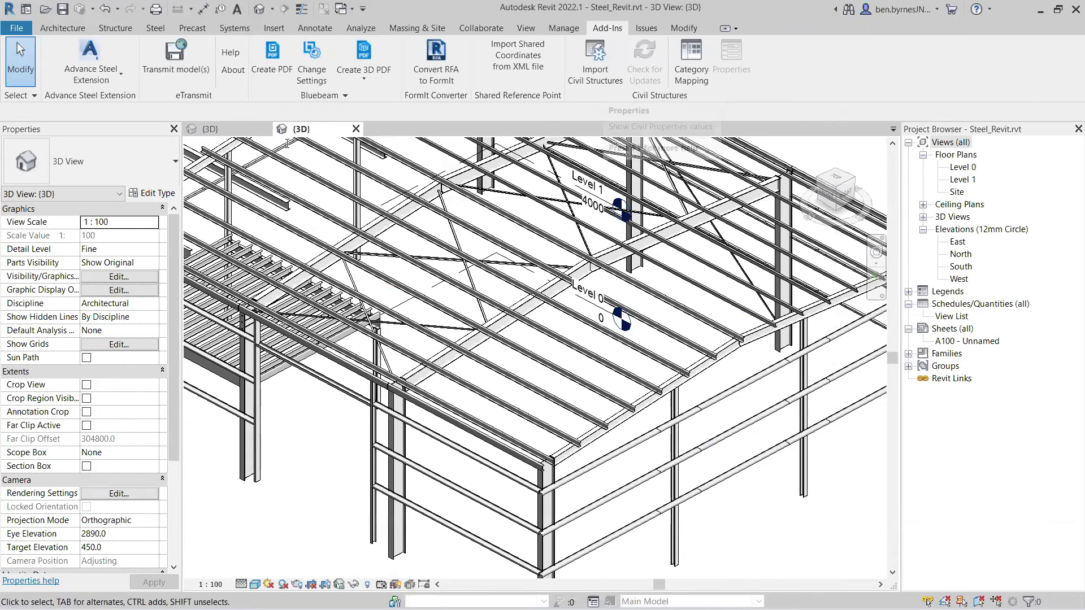
Alt+Tab from Revit to the Chrome window with the Autodesk Account home page
{"action": "key", "text": "alt+Tab"}
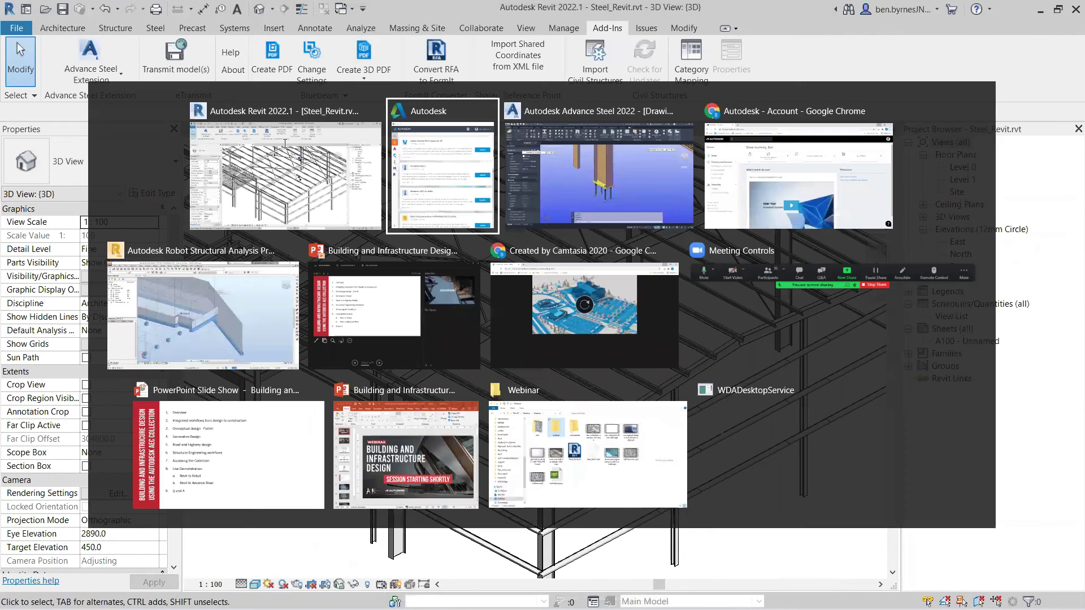
{"action": "key", "text": "alt+Tab"}
{"action": "key", "text": "alt+Tab"}
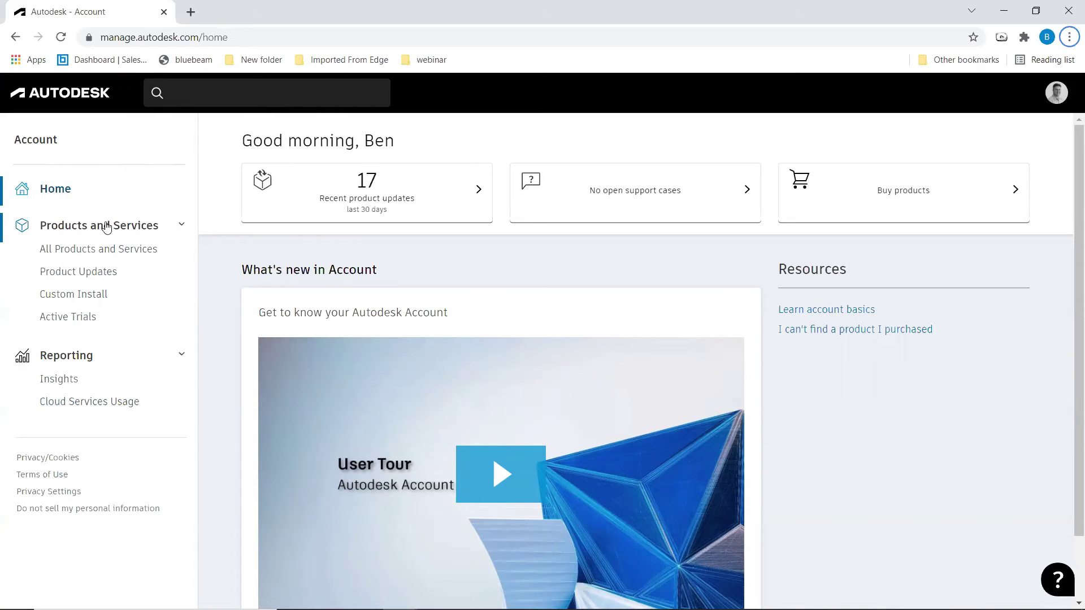
Scroll All Products and Services to the bottom, then minimize Chrome to return to Revit
{"action": "left_click", "coordinate": [130, 254]}
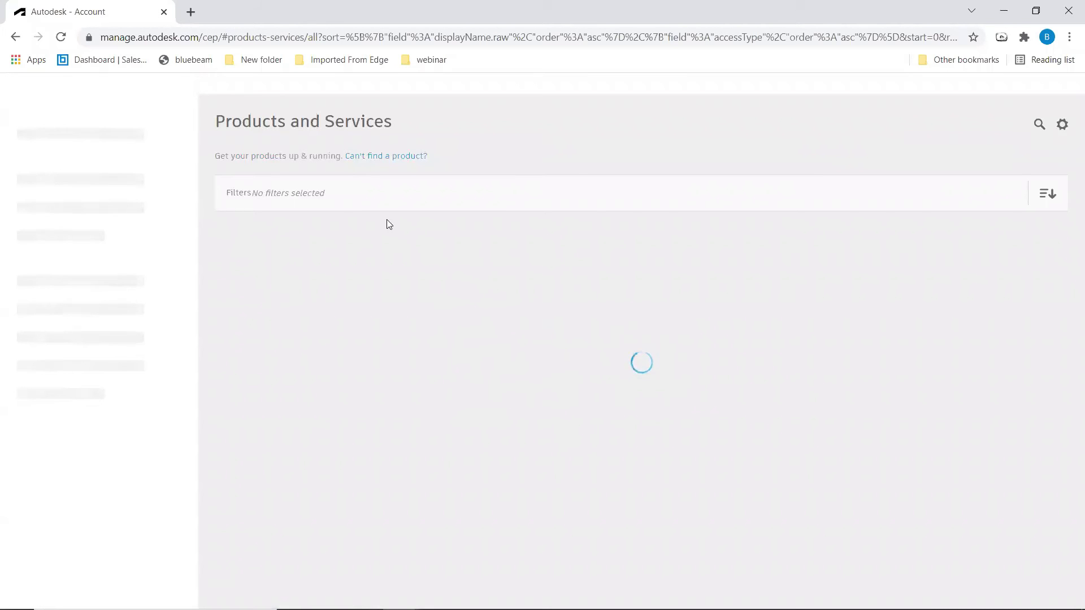
{"action": "scroll", "coordinate": [424, 301], "scroll_direction": "down", "scroll_amount": 3}
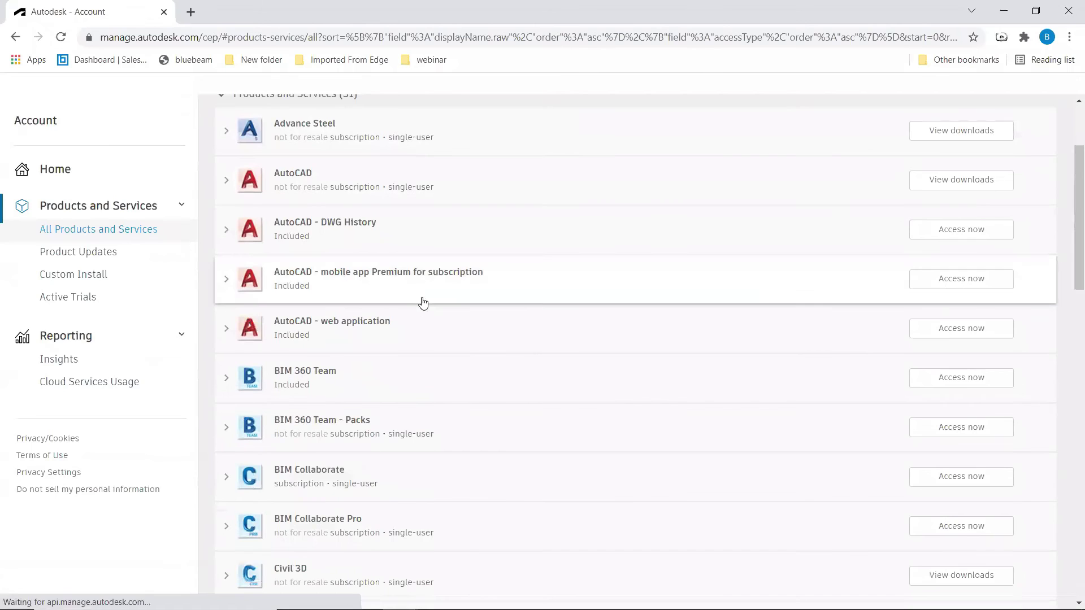
{"action": "scroll", "coordinate": [557, 284], "scroll_direction": "down", "scroll_amount": 2}
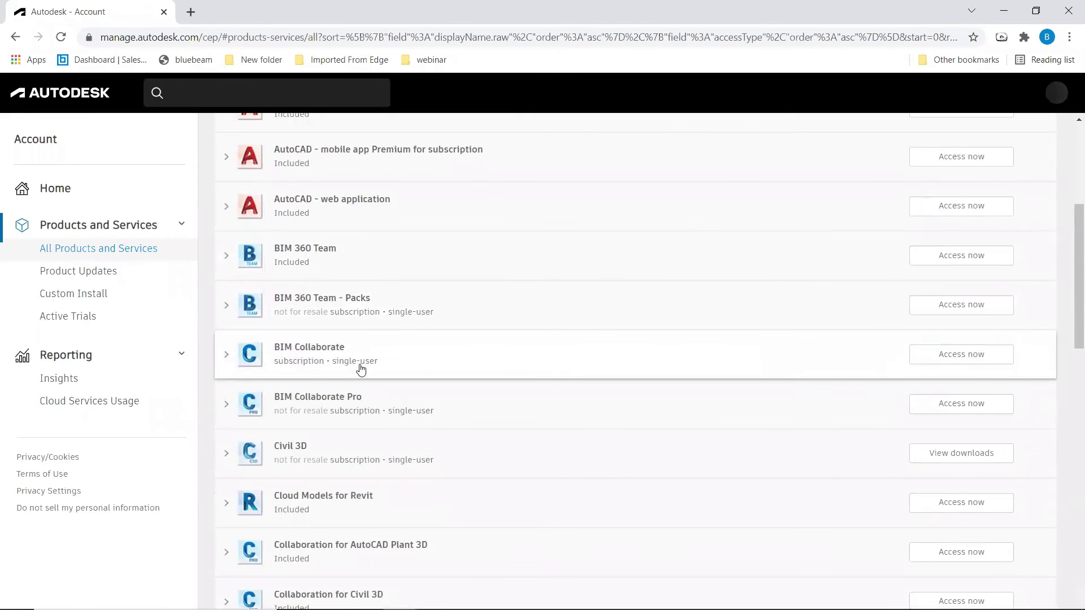
{"action": "scroll", "coordinate": [317, 362], "scroll_direction": "down", "scroll_amount": 2}
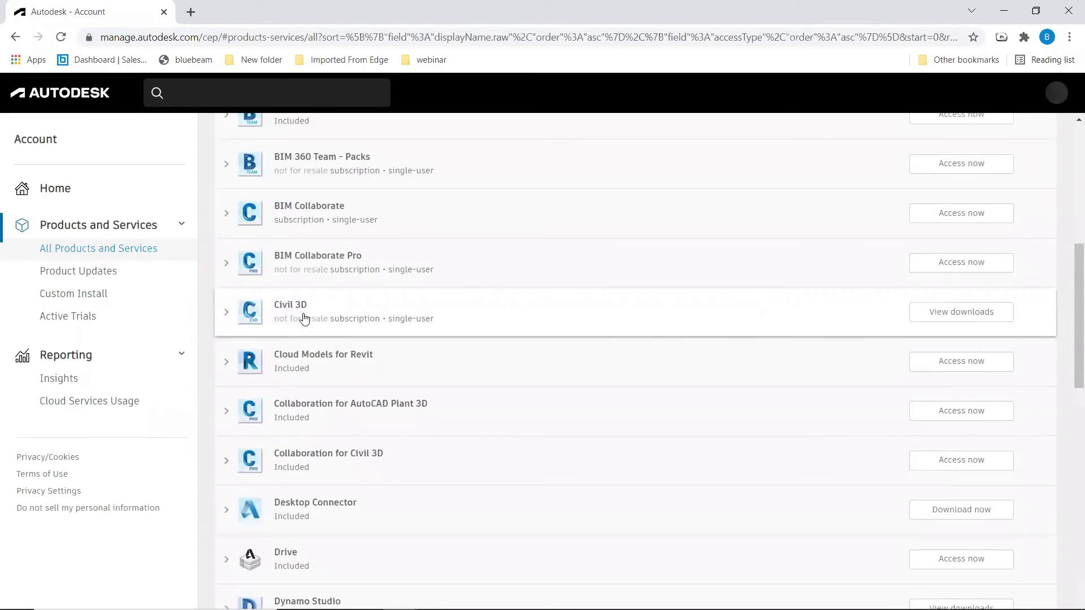
{"action": "scroll", "coordinate": [272, 305], "scroll_direction": "down", "scroll_amount": 2}
{"action": "scroll", "coordinate": [339, 395], "scroll_direction": "down", "scroll_amount": 2}
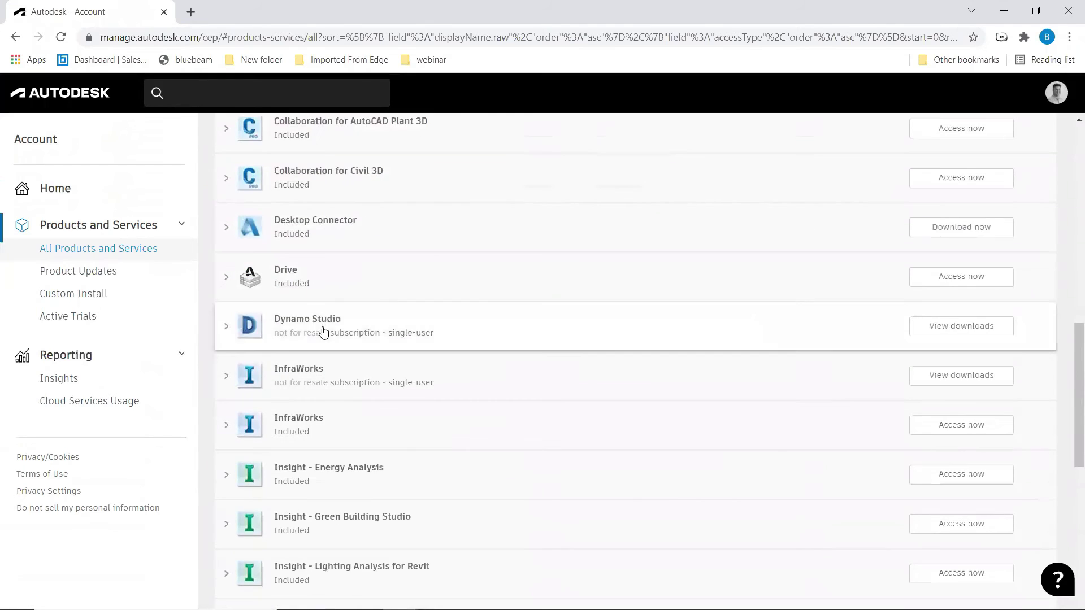
{"action": "scroll", "coordinate": [322, 317], "scroll_direction": "down", "scroll_amount": 1}
{"action": "scroll", "coordinate": [325, 370], "scroll_direction": "down", "scroll_amount": 2}
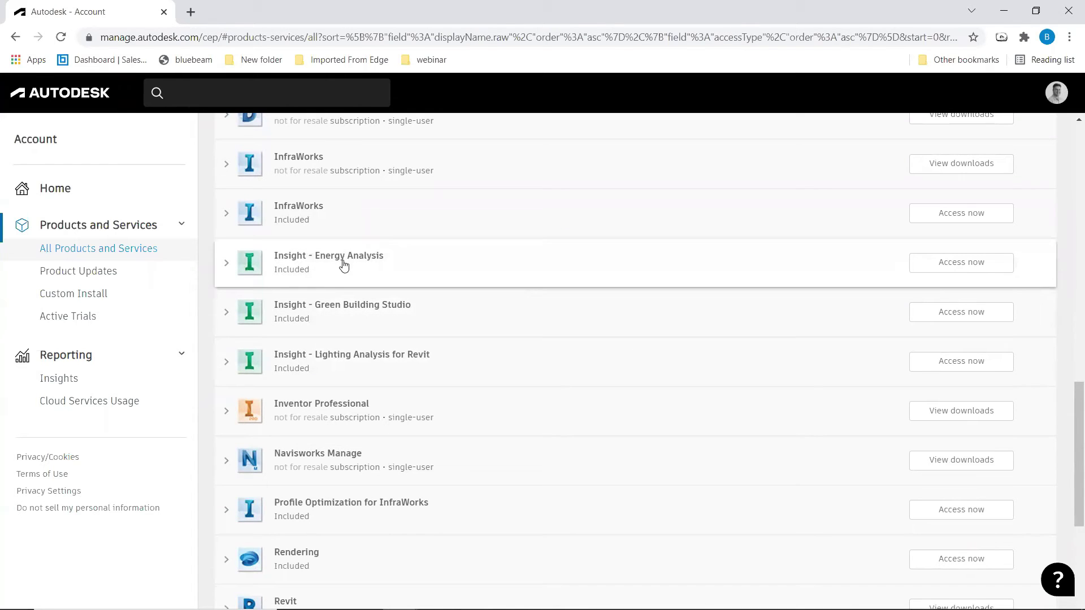
{"action": "scroll", "coordinate": [487, 249], "scroll_direction": "down", "scroll_amount": 3}
{"action": "scroll", "coordinate": [375, 332], "scroll_direction": "down", "scroll_amount": 2}
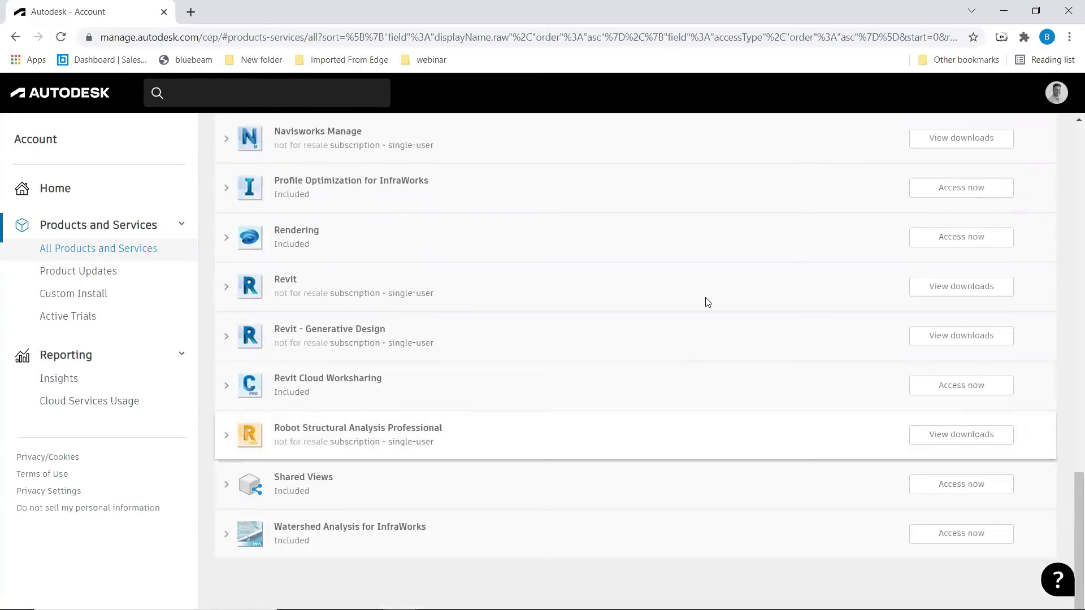
{"action": "left_click", "coordinate": [1004, 14]}
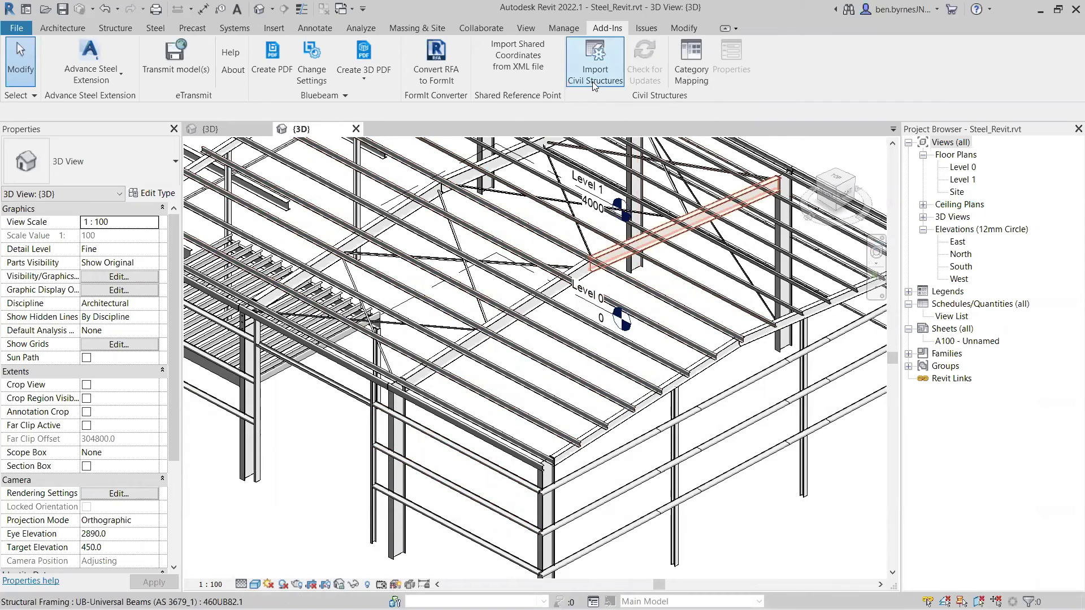
Look over the civil structures import tool and try Synchronization from the Advance Steel Extension menu
{"action": "left_click", "coordinate": [609, 80]}
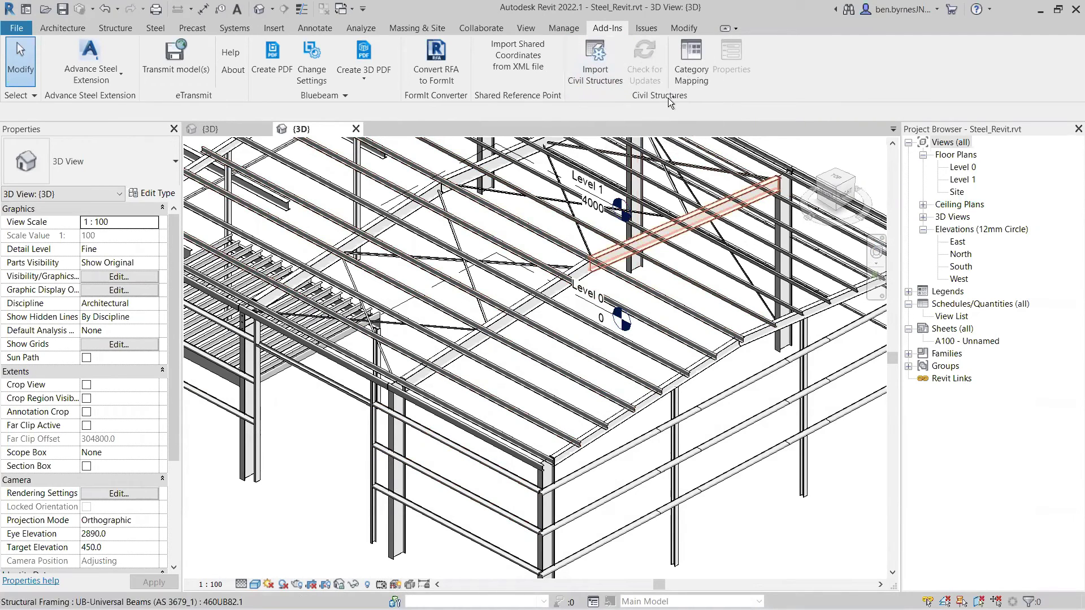
{"action": "left_click", "coordinate": [603, 62]}
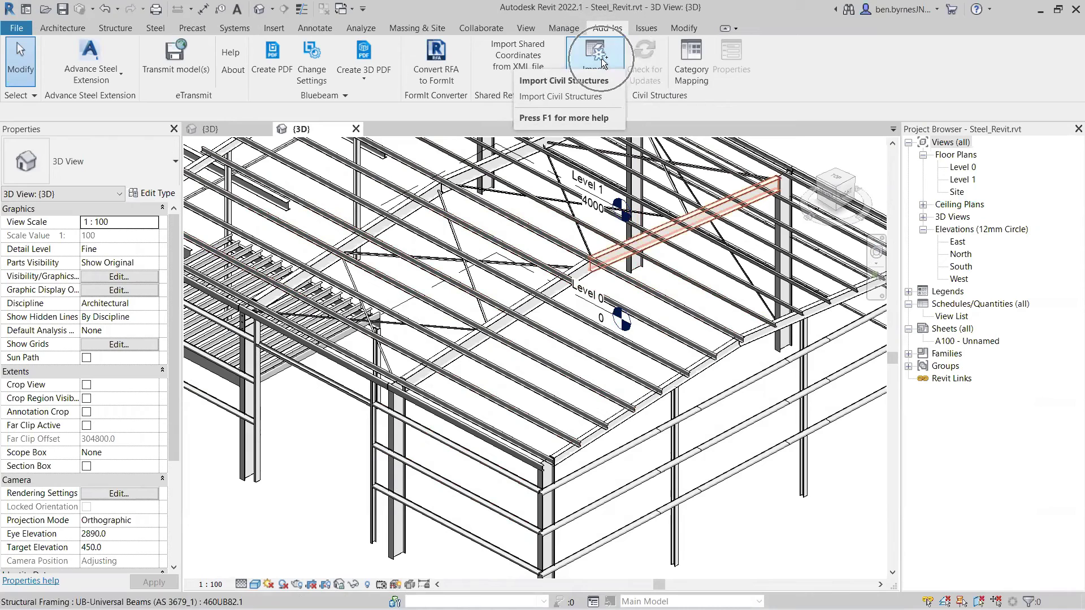
{"action": "left_click", "coordinate": [602, 62]}
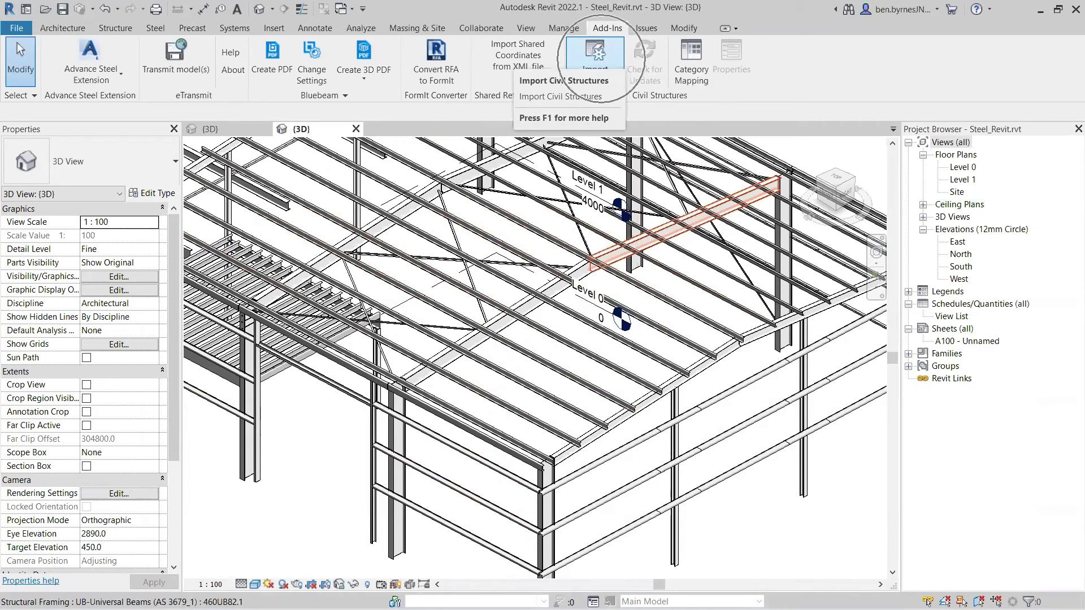
{"action": "left_click", "coordinate": [95, 75]}
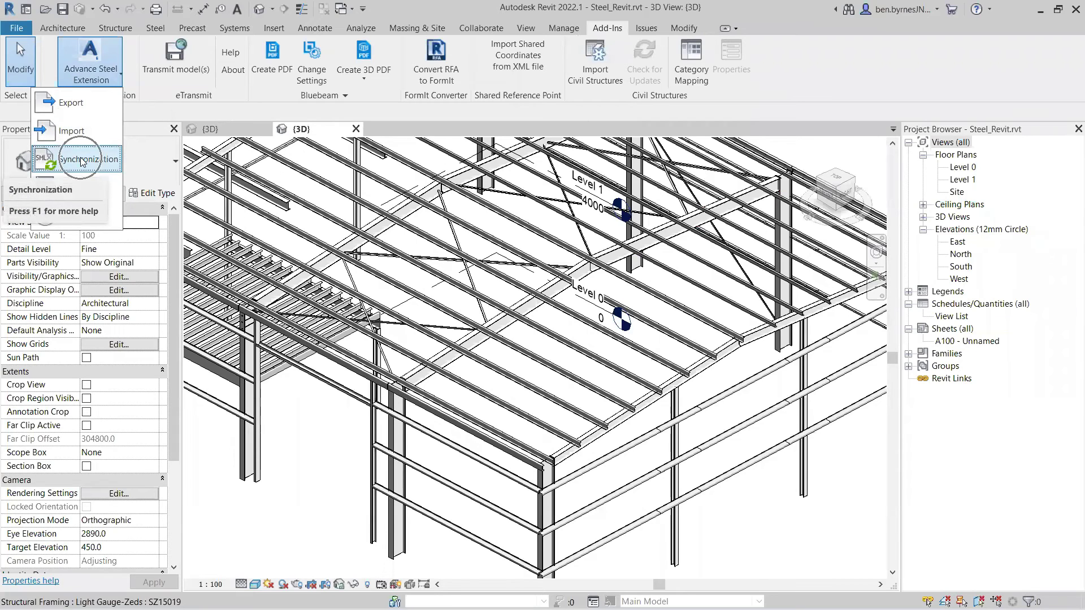
{"action": "left_click", "coordinate": [674, 544]}
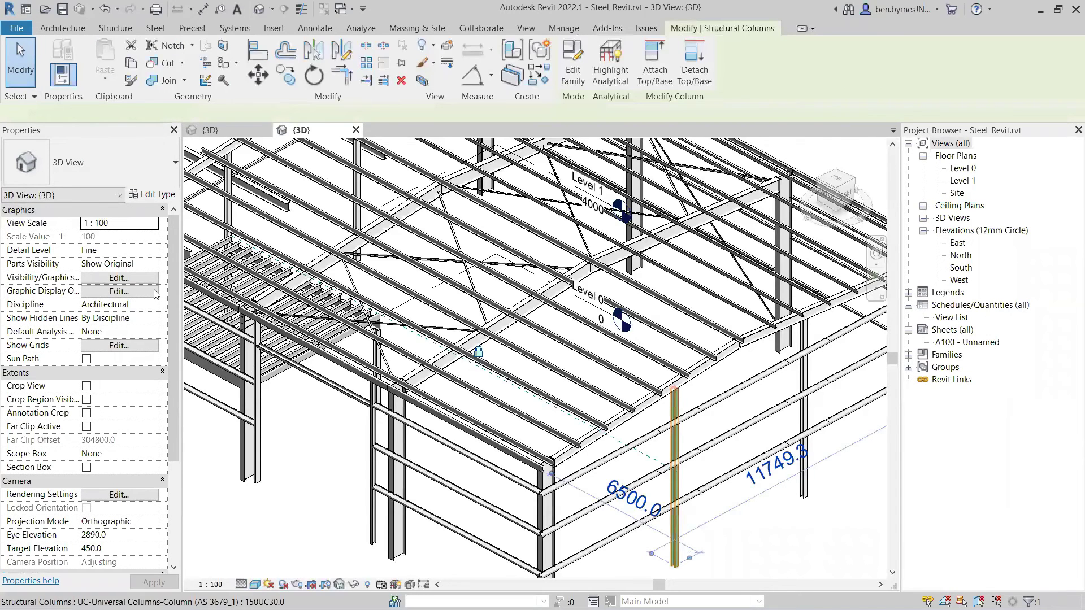
Clear the column selection and open Advance Steel Synchronization from the Extension dropdown
{"action": "key", "text": "Escape"}
{"action": "left_click", "coordinate": [90, 62]}
{"action": "left_click", "coordinate": [91, 159]}
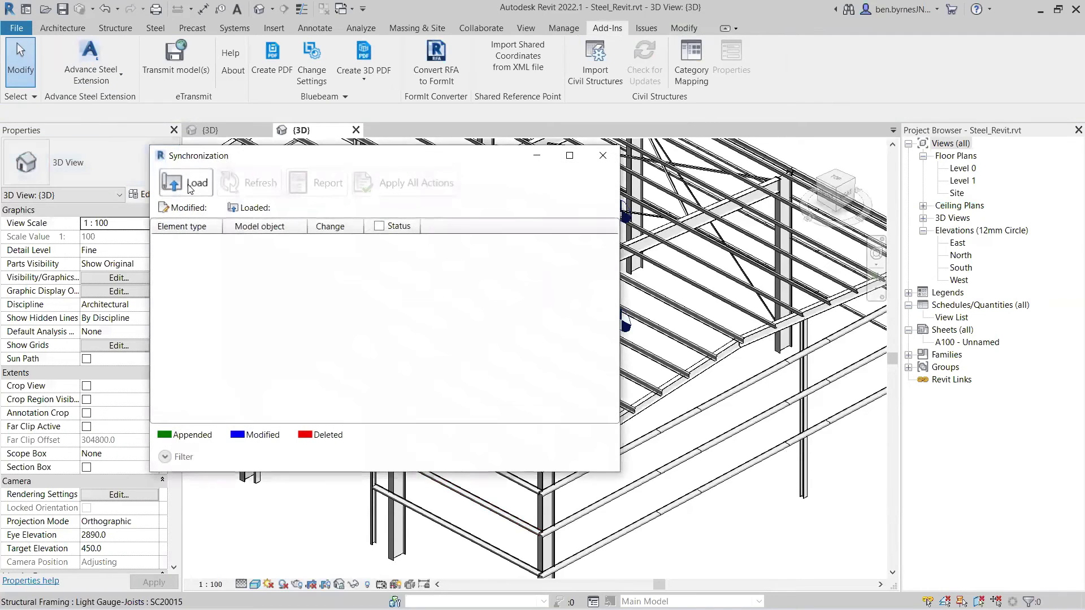
{"action": "left_click", "coordinate": [190, 186]}
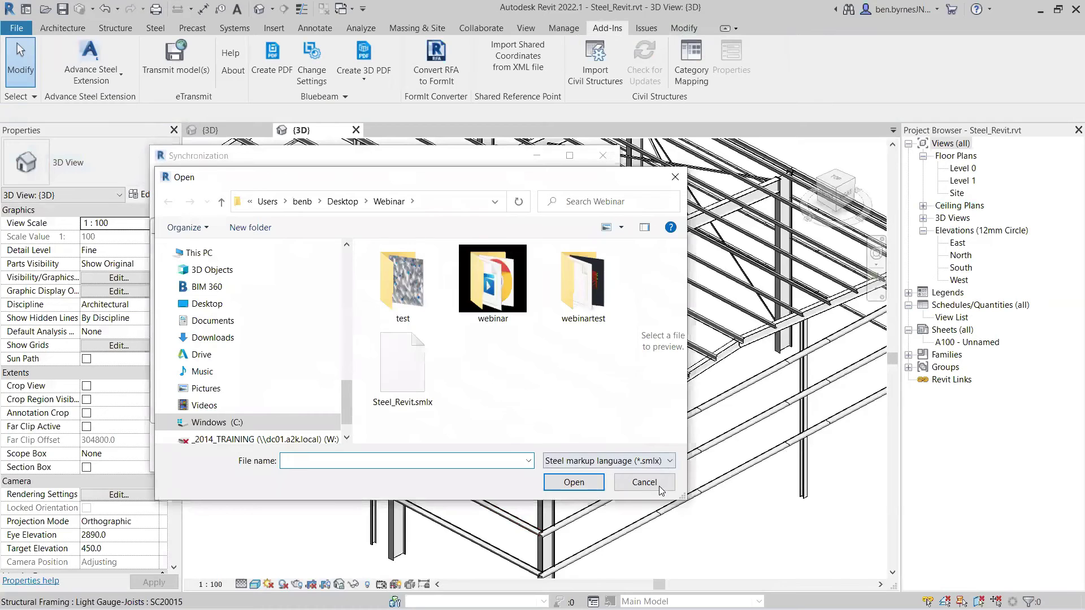
{"action": "left_click", "coordinate": [659, 489]}
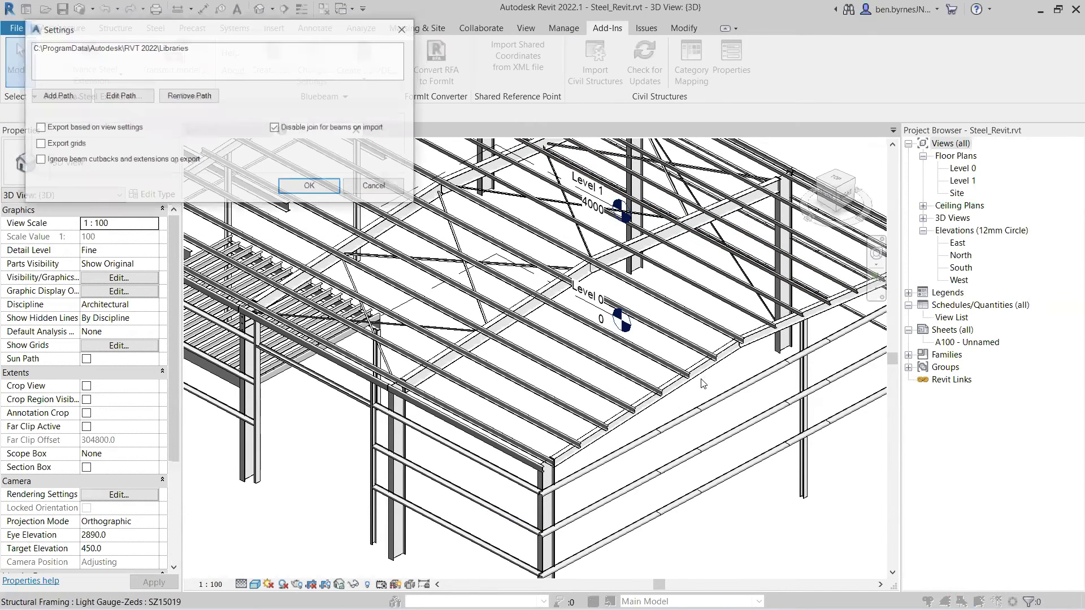
{"action": "key", "text": "Return"}
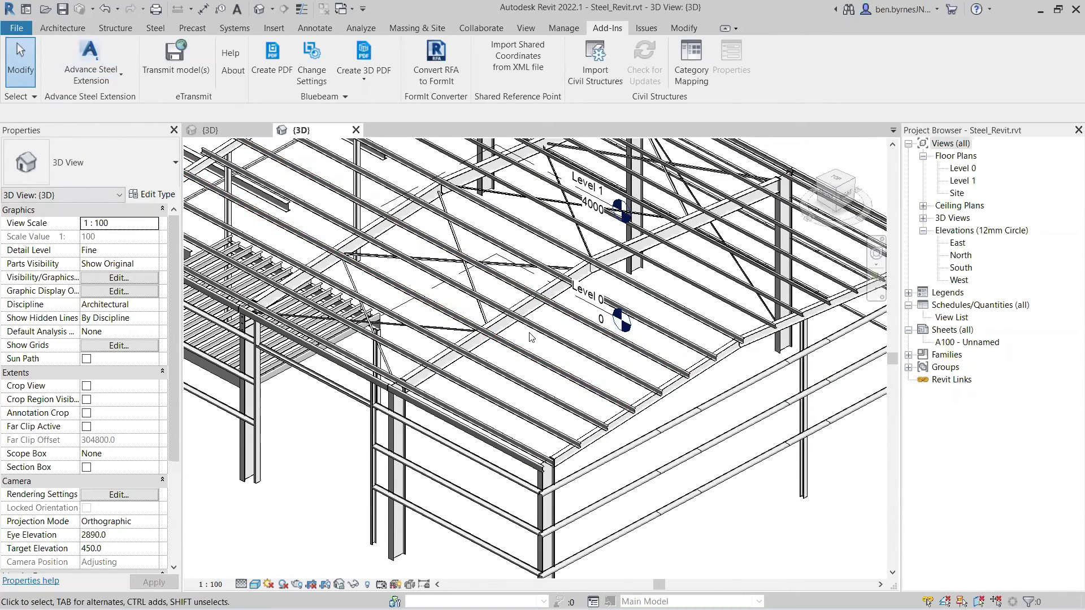
{"action": "key", "text": "alt+Tab"}
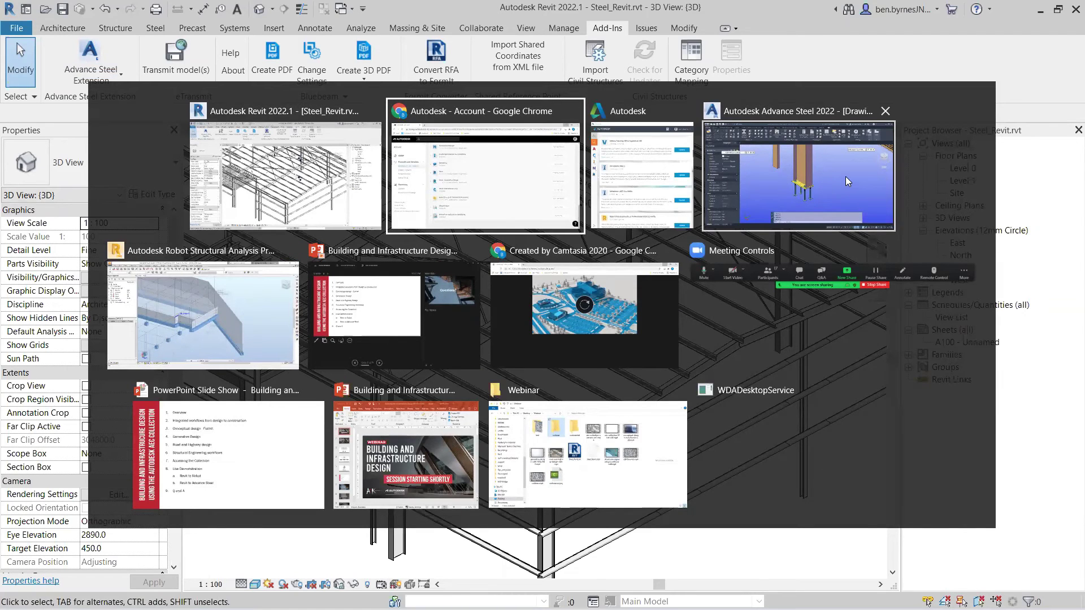
Return to Drawing3 in Advance Steel and zoom and pan until two column base plates are in view
{"action": "left_click", "coordinate": [799, 170]}
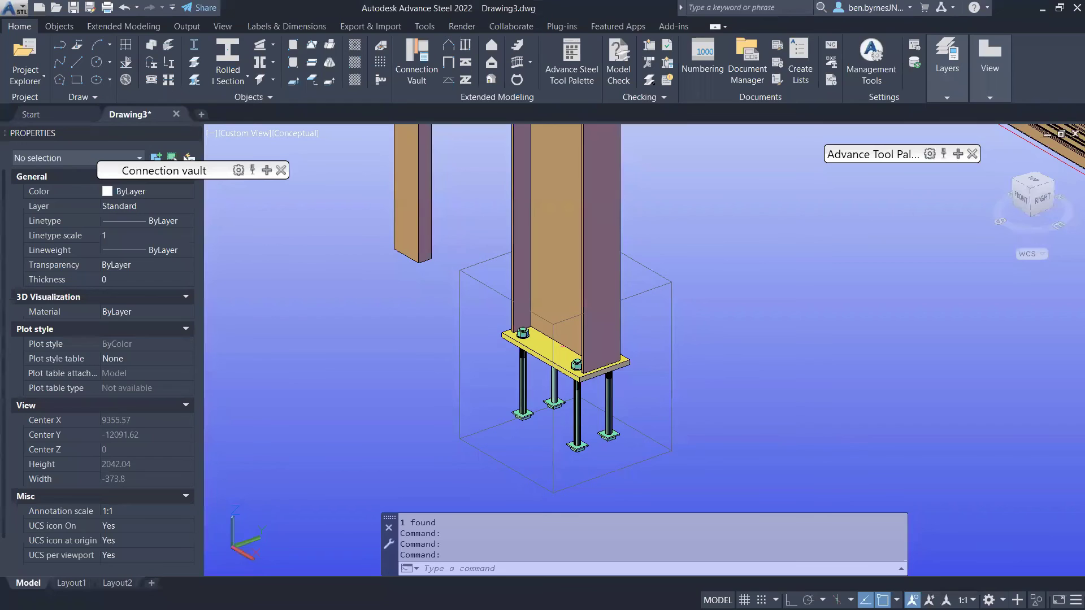
{"action": "scroll", "coordinate": [694, 362], "scroll_direction": "down", "scroll_amount": 2}
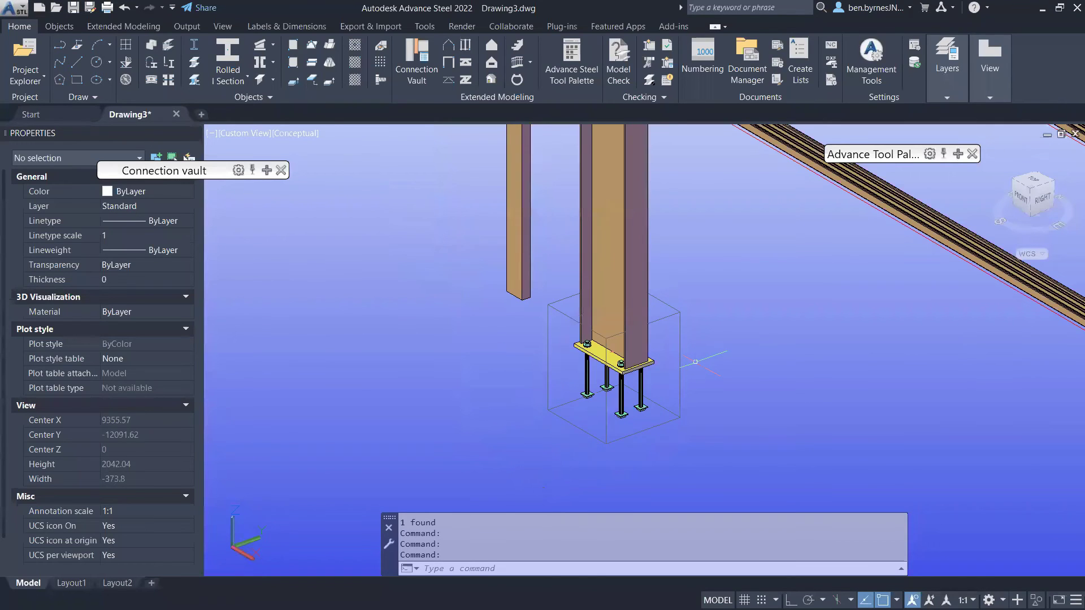
{"action": "scroll", "coordinate": [695, 361], "scroll_direction": "down", "scroll_amount": 4}
{"action": "middle_click_drag", "start_coordinate": [598, 341], "coordinate": [612, 334]}
{"action": "scroll", "coordinate": [611, 334], "scroll_direction": "down", "scroll_amount": 3}
{"action": "scroll", "coordinate": [579, 368], "scroll_direction": "up", "scroll_amount": 6}
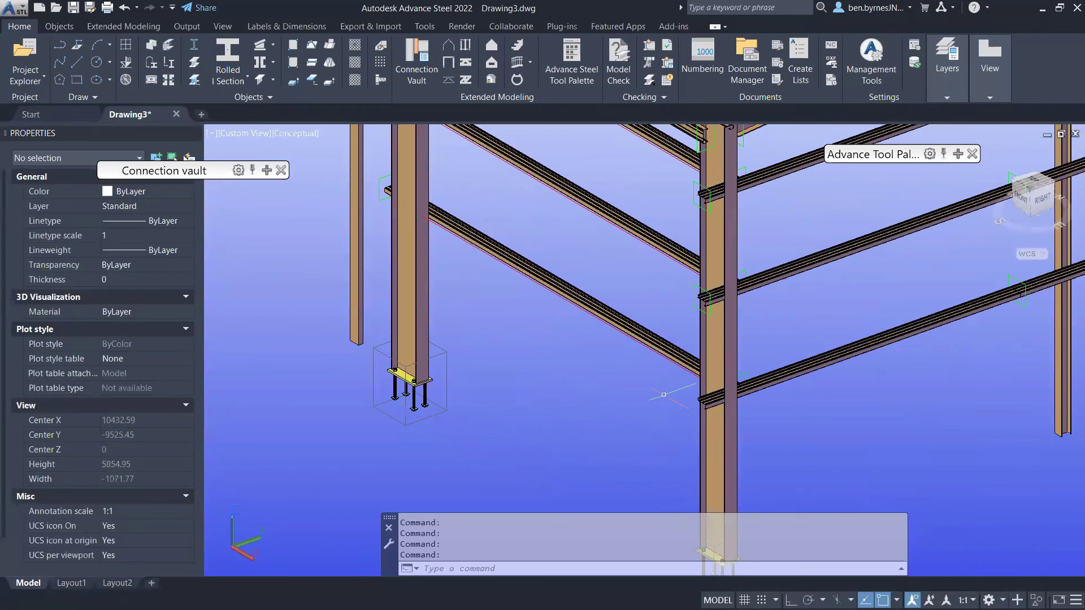
{"action": "scroll", "coordinate": [673, 429], "scroll_direction": "up", "scroll_amount": 2}
{"action": "middle_click_drag", "start_coordinate": [672, 428], "coordinate": [503, 416]}
{"action": "scroll", "coordinate": [753, 308], "scroll_direction": "up", "scroll_amount": 2}
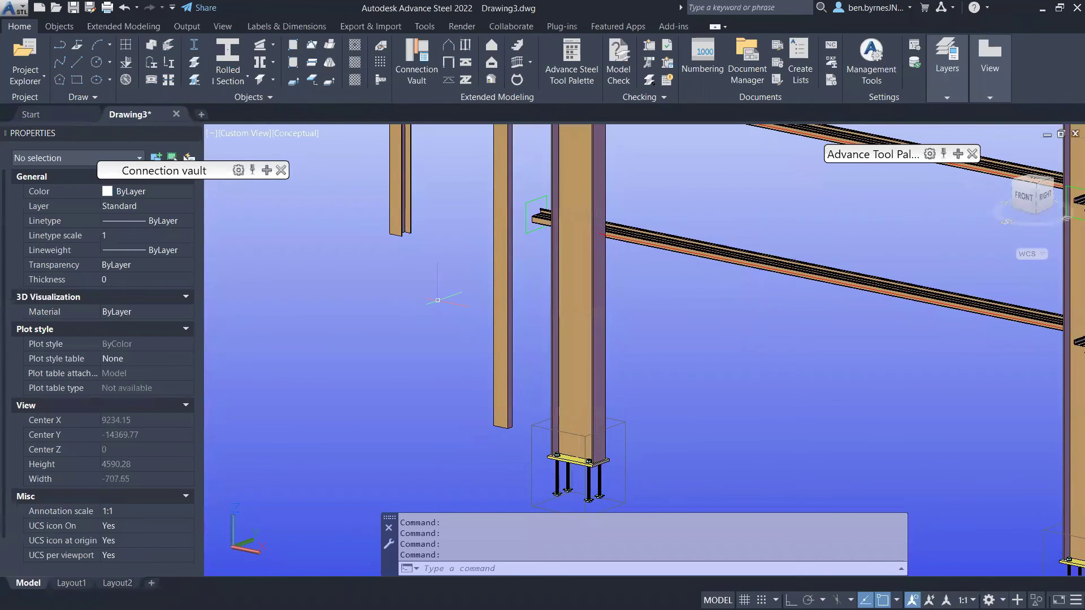
Orbit around the column and shift the frame left and down to examine the anchored base plate
{"action": "middle_click_drag", "start_coordinate": [446, 300], "coordinate": [599, 339], "text": "shift"}
{"action": "scroll", "coordinate": [600, 330], "scroll_direction": "down", "scroll_amount": 10}
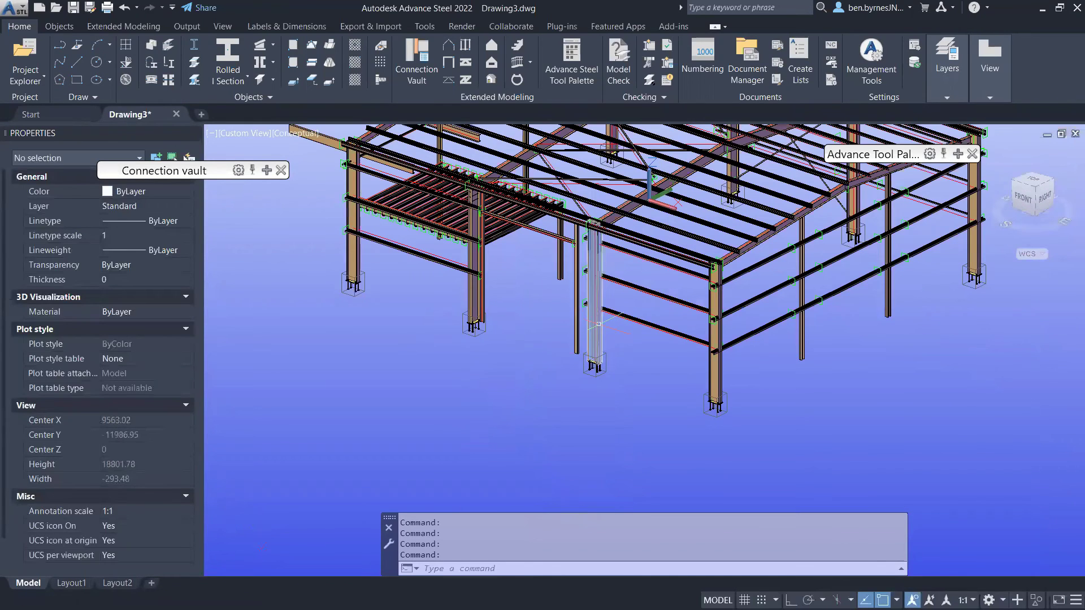
{"action": "middle_click_drag", "start_coordinate": [817, 371], "coordinate": [760, 370]}
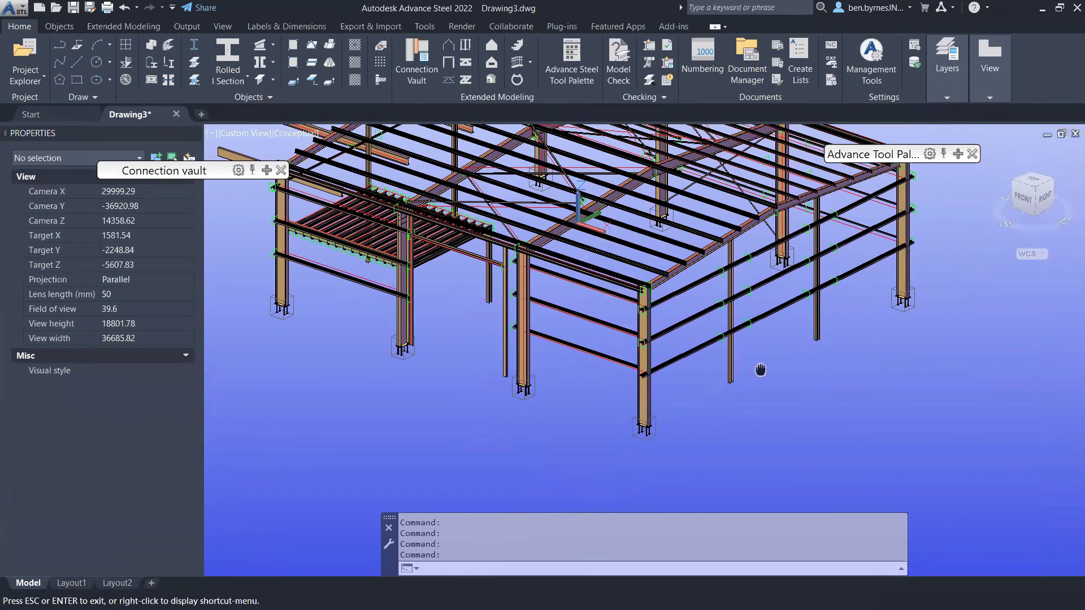
{"action": "left_click_drag", "start_coordinate": [760, 370], "coordinate": [635, 401]}
{"action": "key", "text": "Escape"}
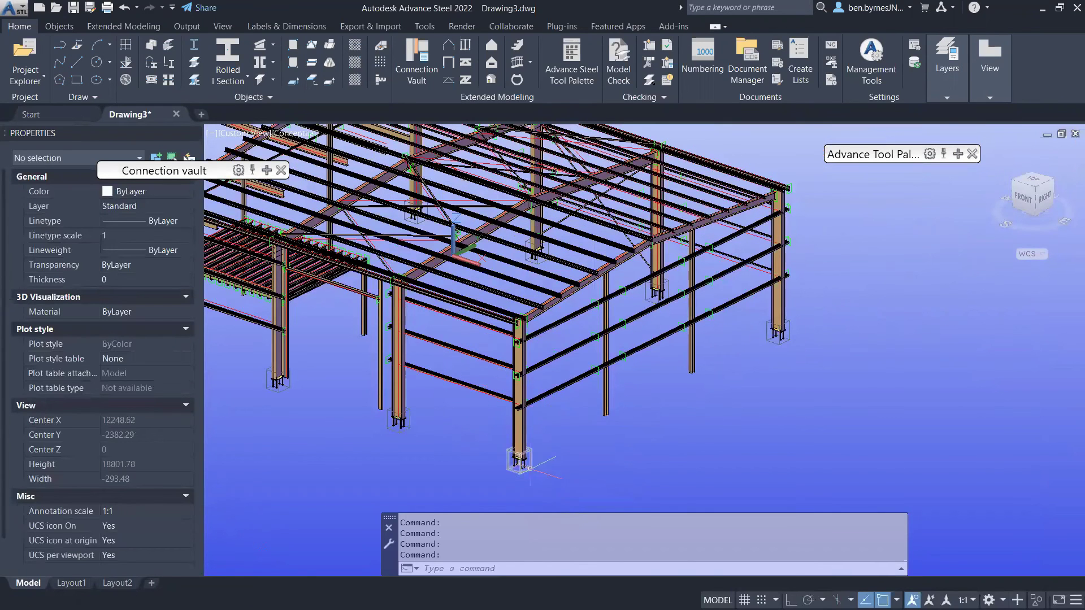
{"action": "scroll", "coordinate": [599, 374], "scroll_direction": "up", "scroll_amount": 5}
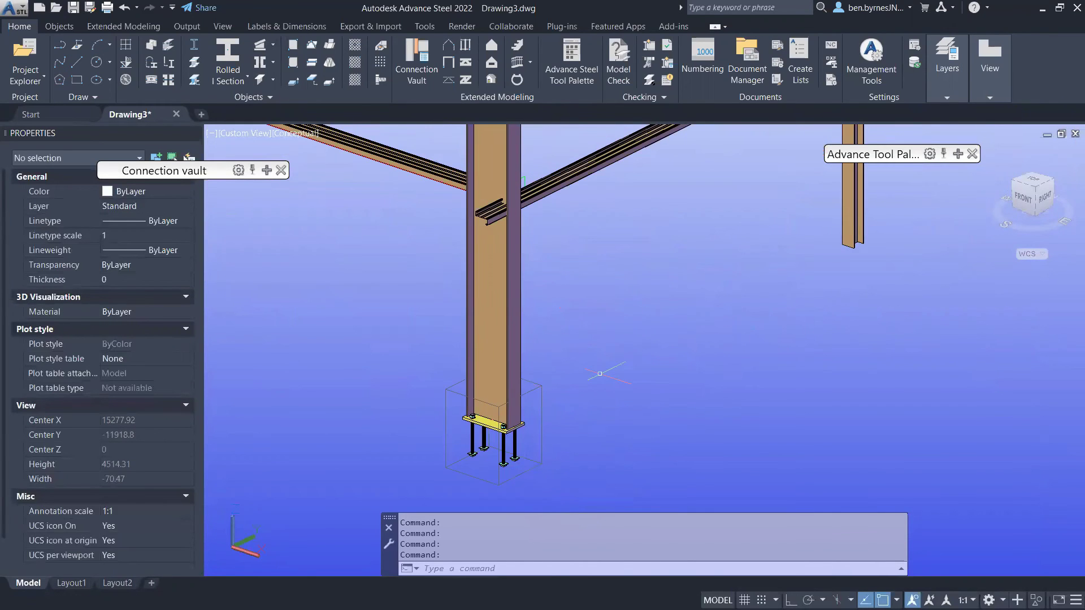
Toggle the Windows Start menu open and closed, leaving it open at the end
{"action": "key", "text": "super"}
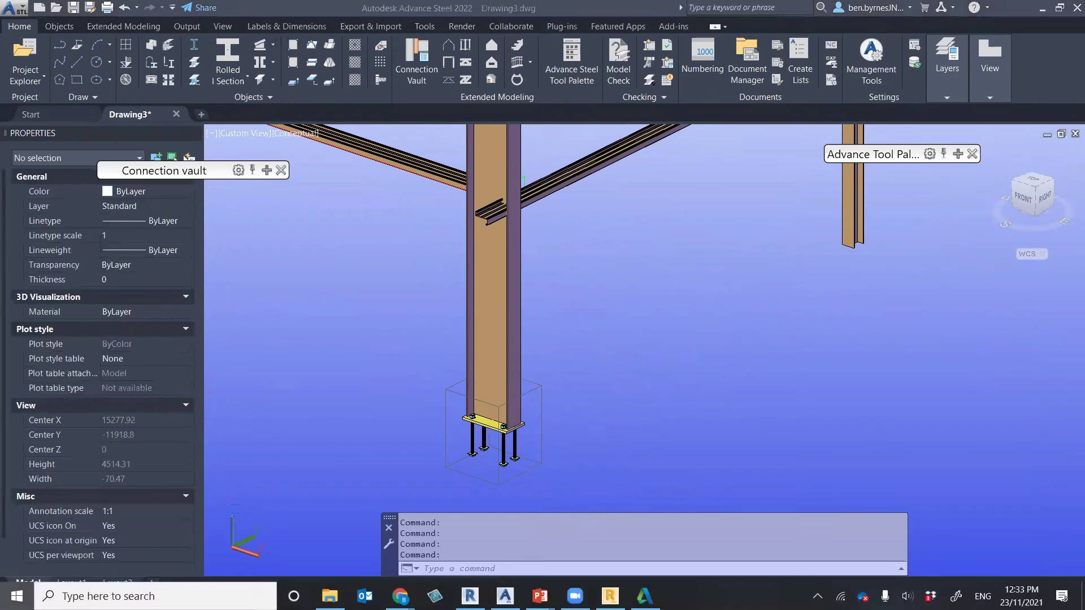
{"action": "key", "text": "super"}
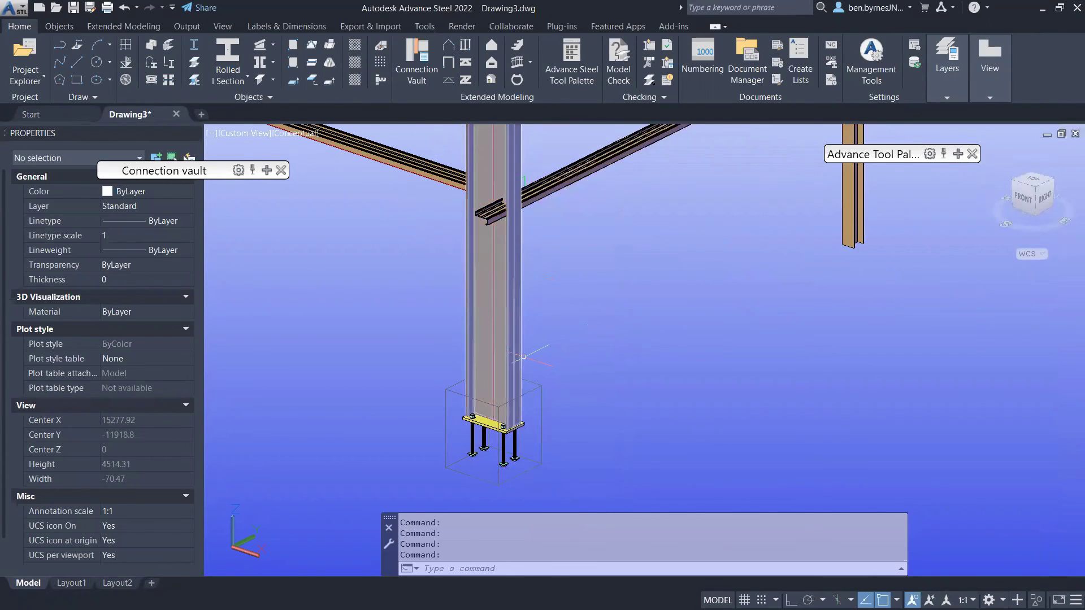
{"action": "key", "text": "alt"}
{"action": "key", "text": "super"}
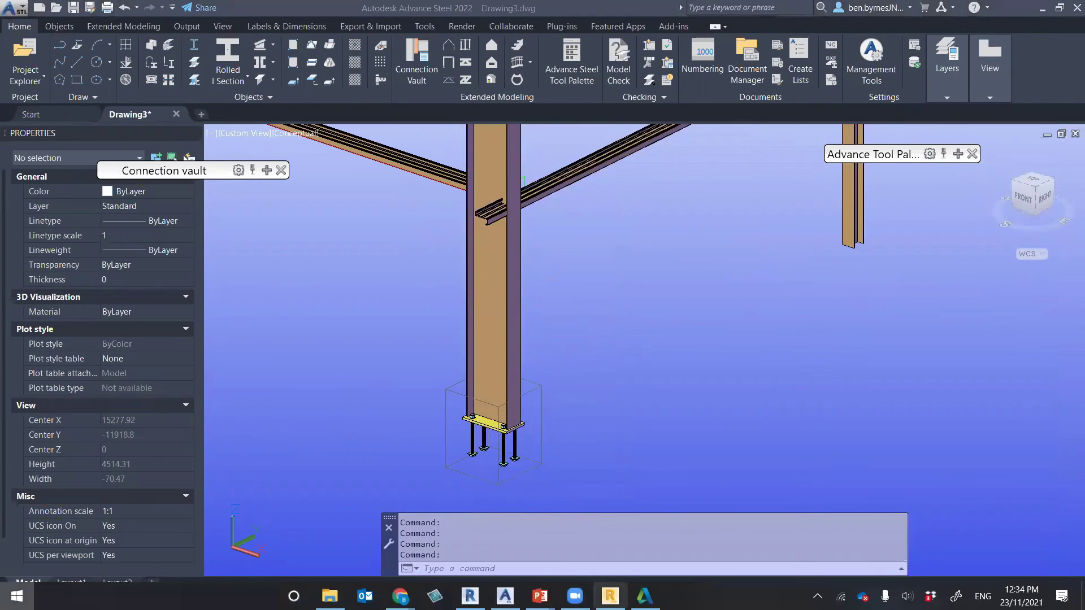
{"action": "key", "text": "Escape"}
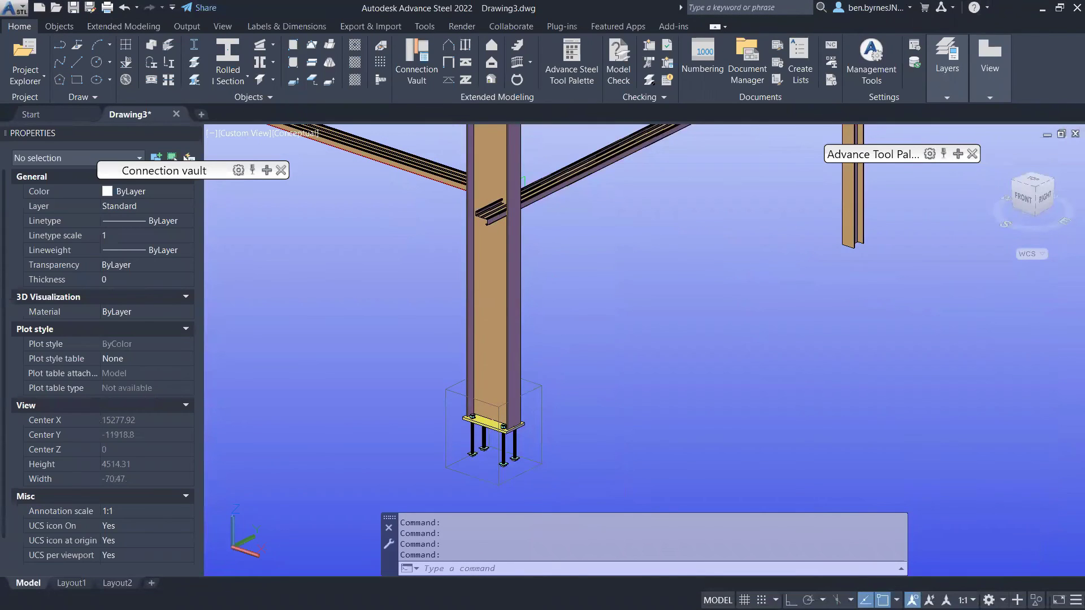
{"action": "key", "text": "super"}
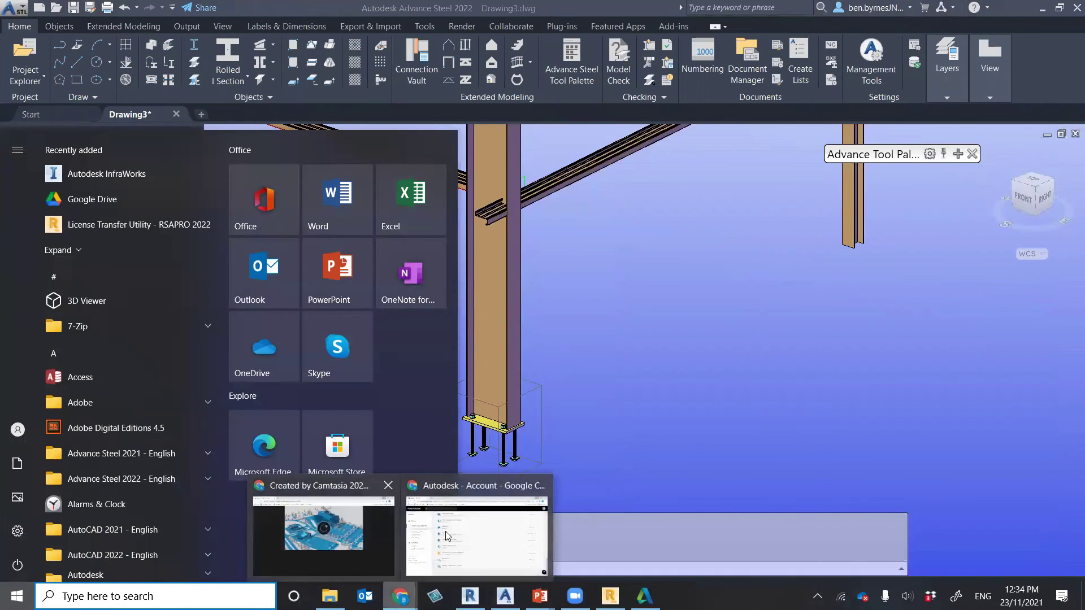
{"action": "key", "text": "Escape"}
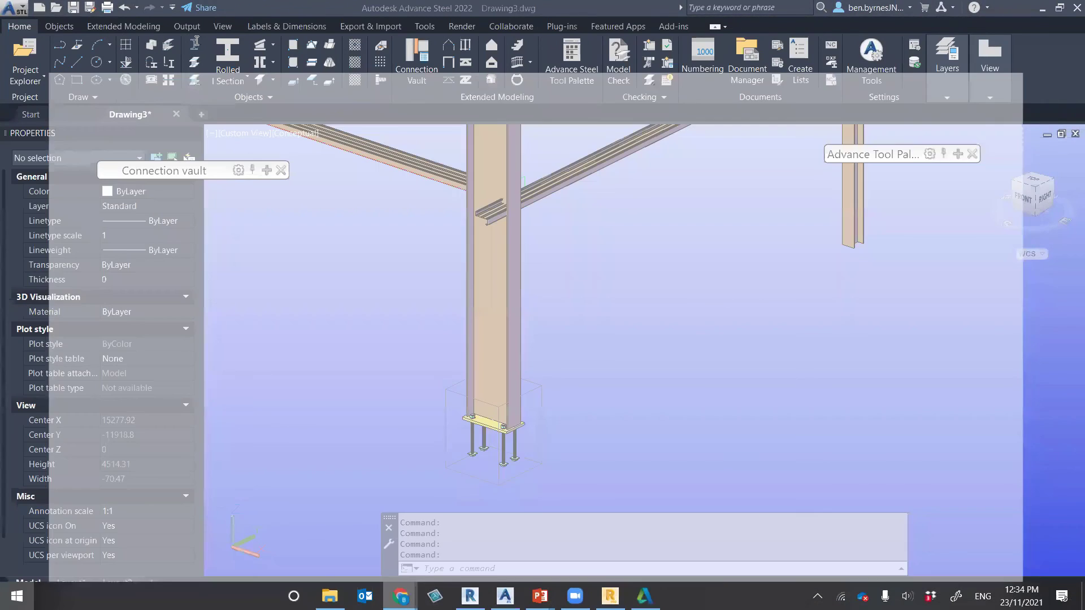
{"action": "key", "text": "alt+Tab"}
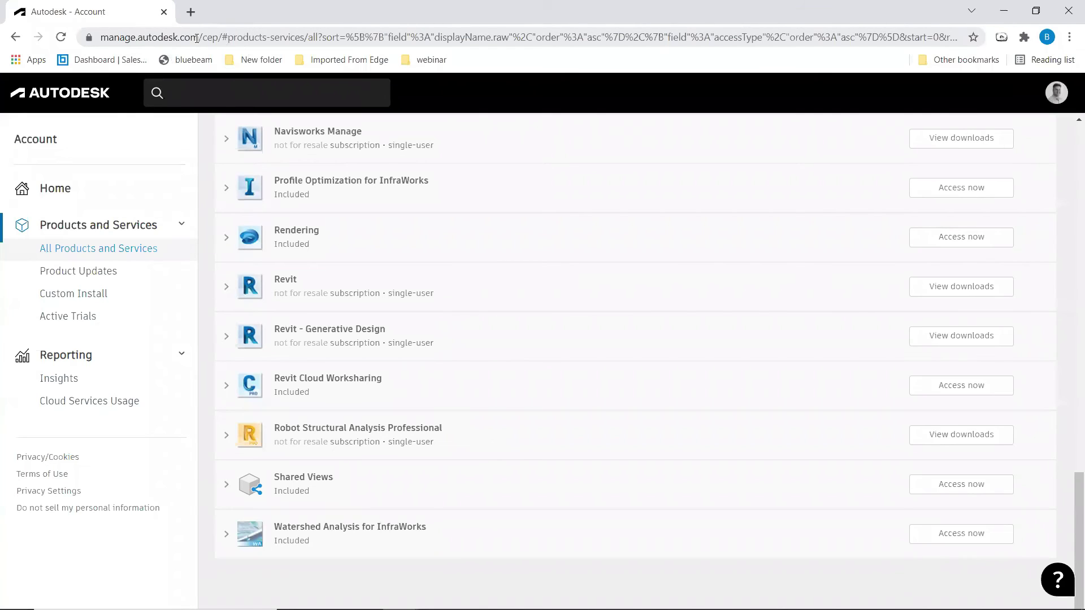
{"action": "left_click", "coordinate": [51, 195]}
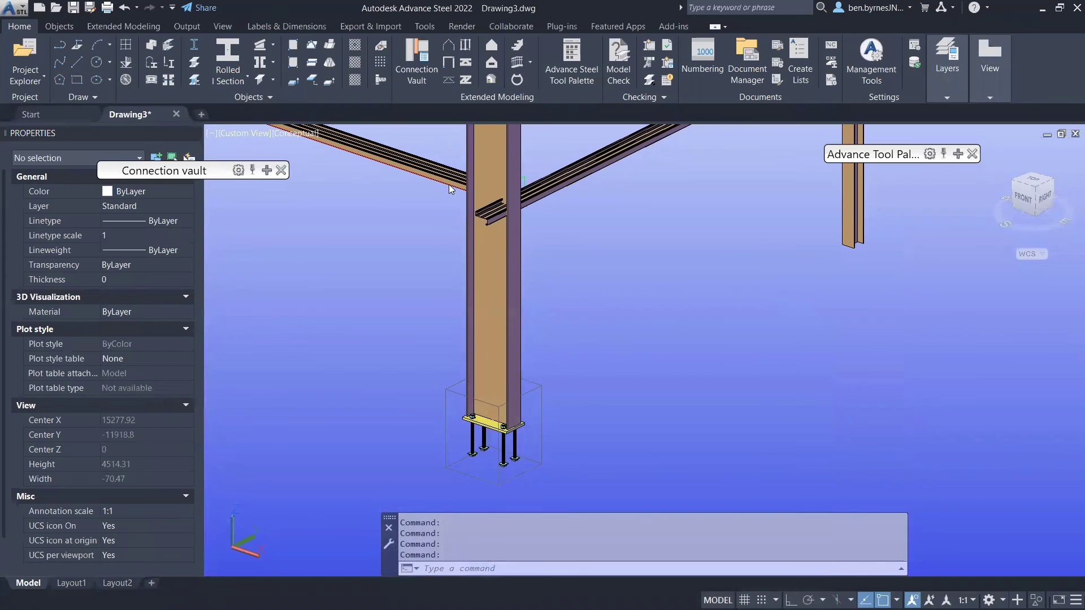
Zoom to the column top and select the purlin to confirm it uses a Lysaght SupaZeds section
{"action": "scroll", "coordinate": [520, 211], "scroll_direction": "up", "scroll_amount": 5}
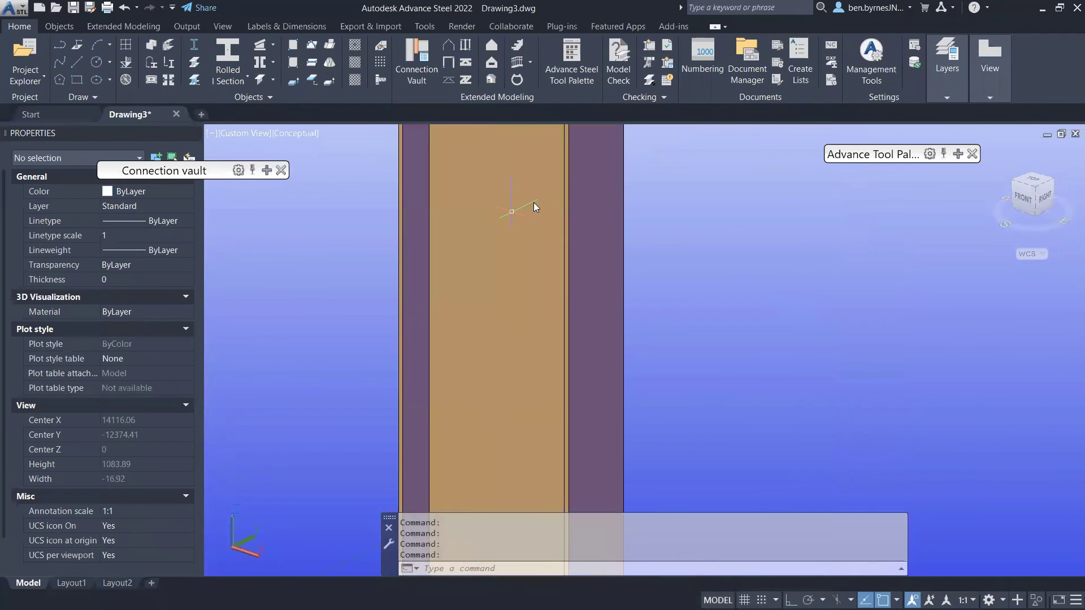
{"action": "scroll", "coordinate": [571, 306], "scroll_direction": "down", "scroll_amount": 5}
{"action": "scroll", "coordinate": [582, 183], "scroll_direction": "up", "scroll_amount": 5}
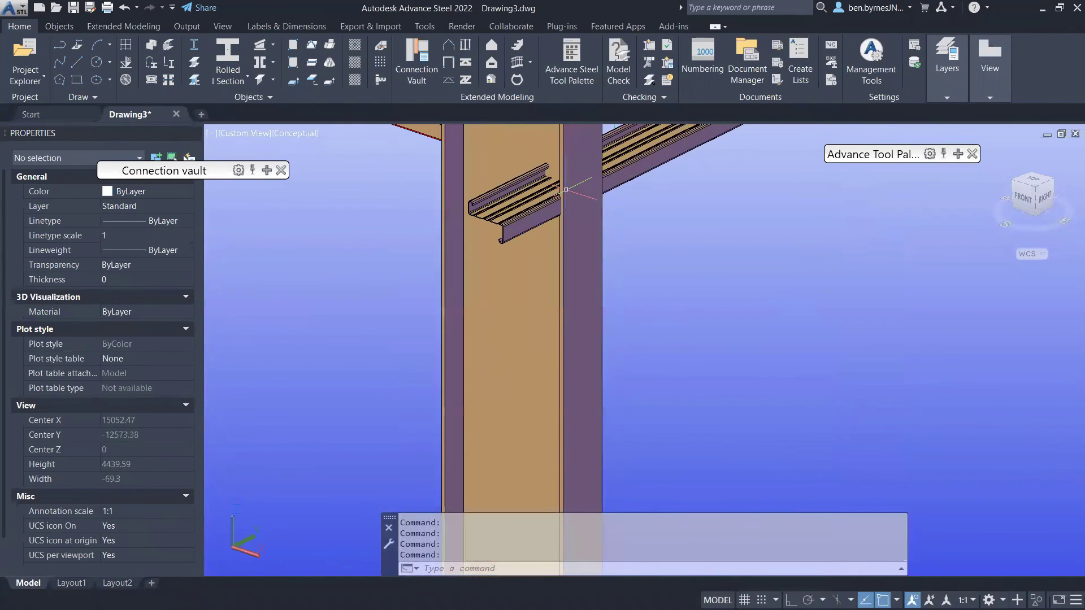
{"action": "left_click", "coordinate": [498, 215]}
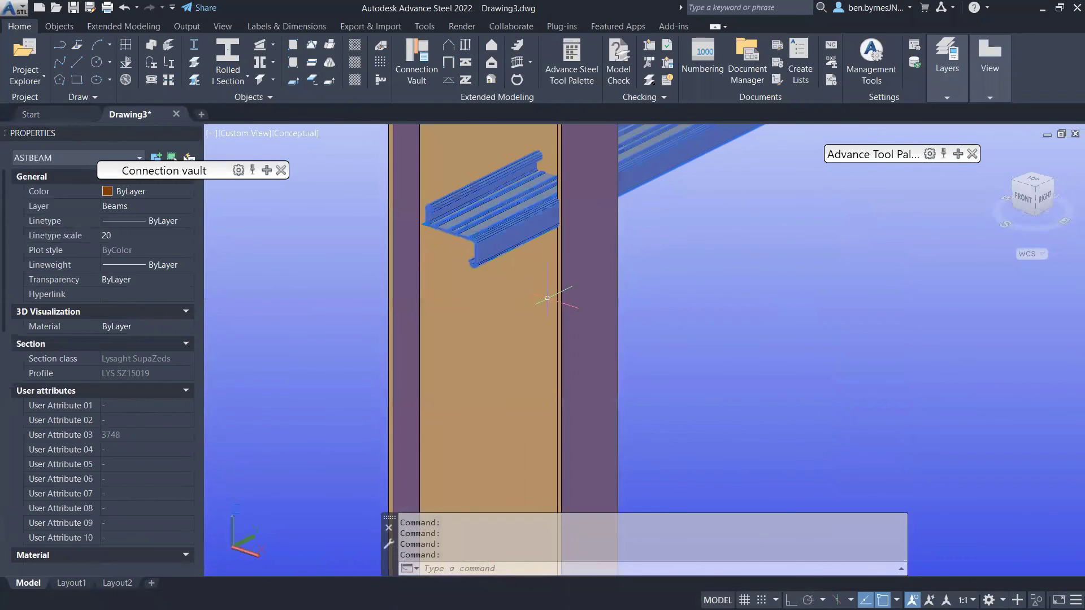
{"action": "scroll", "coordinate": [545, 290], "scroll_direction": "down", "scroll_amount": 4}
{"action": "middle_click_drag", "start_coordinate": [665, 356], "coordinate": [657, 352]}
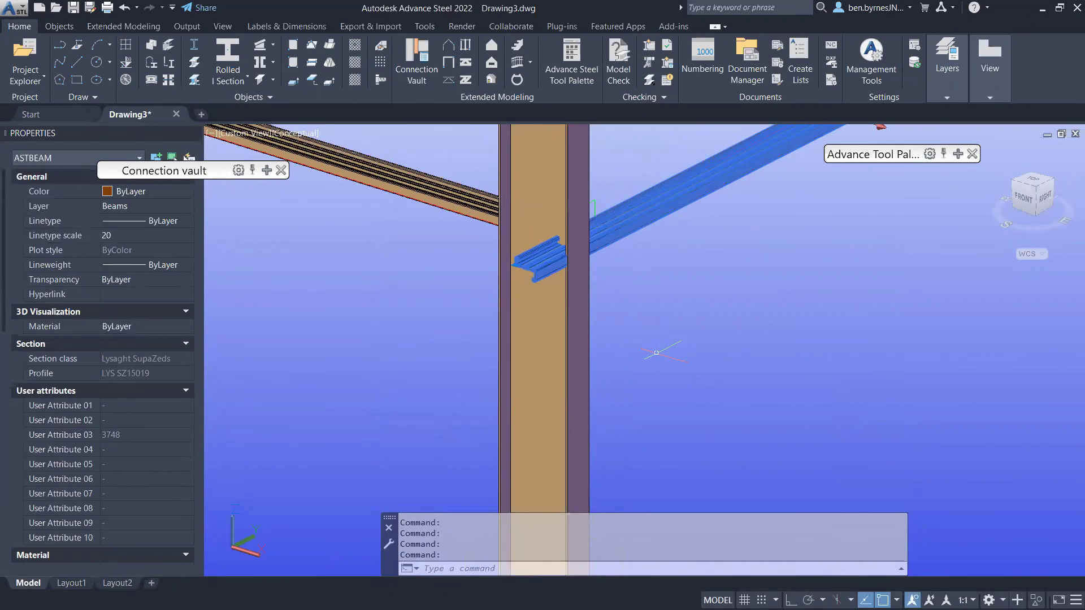
Zoom and pan back out to an overview of the whole steel frame
{"action": "left_click", "coordinate": [64, 27]}
{"action": "left_click", "coordinate": [18, 28]}
{"action": "scroll", "coordinate": [797, 318], "scroll_direction": "down", "scroll_amount": 10}
{"action": "middle_click_drag", "start_coordinate": [791, 368], "coordinate": [695, 373]}
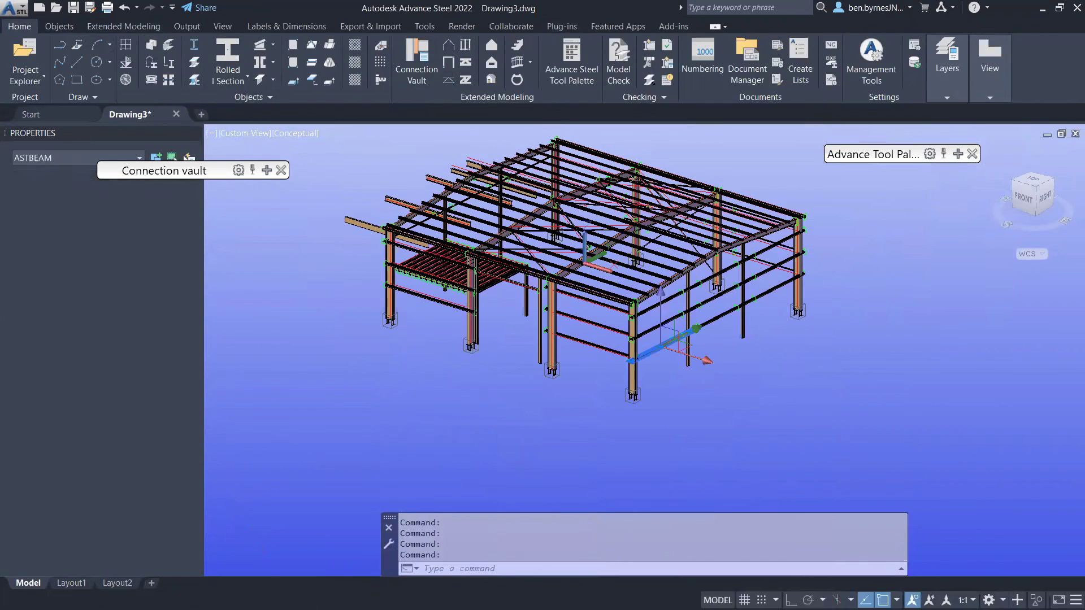
{"action": "scroll", "coordinate": [428, 349], "scroll_direction": "up", "scroll_amount": 3}
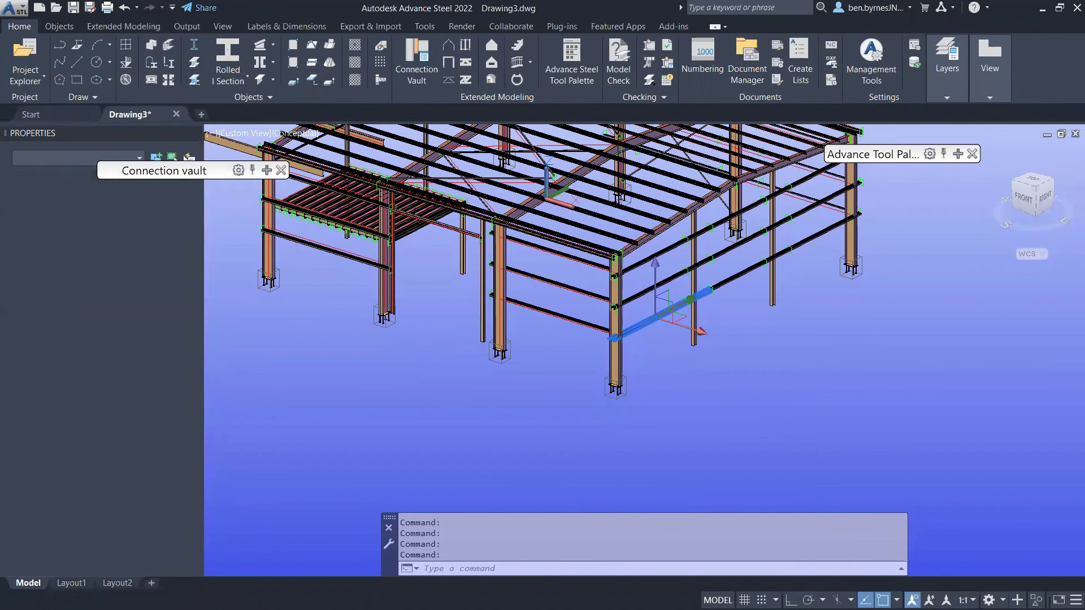
Save the model as Drawing3.dwg in the Webinar folder, one level above the default location
{"action": "key", "text": "ctrl+s"}
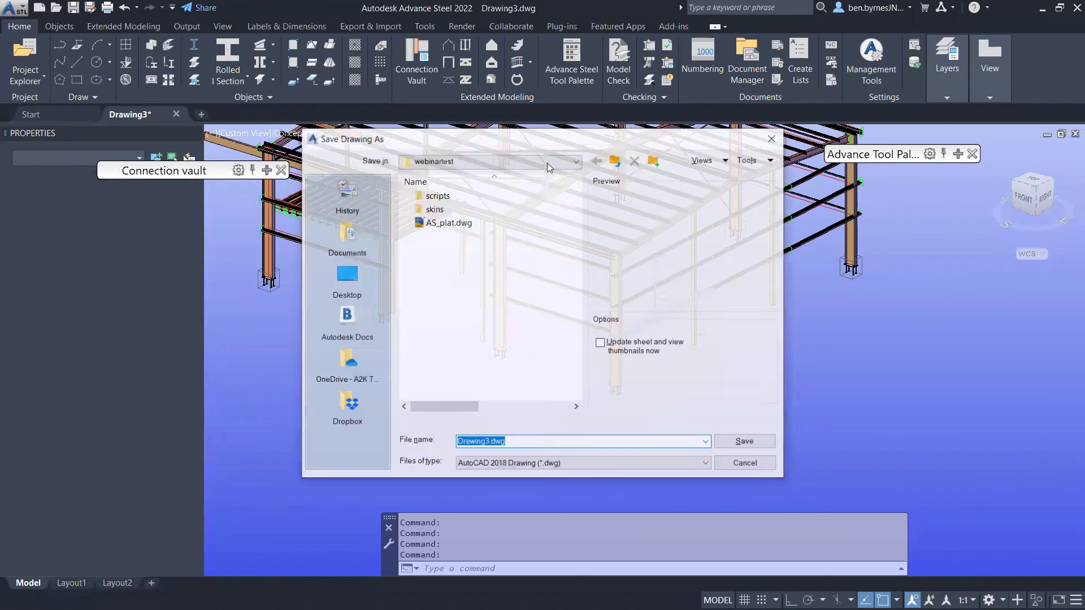
{"action": "left_click", "coordinate": [616, 162]}
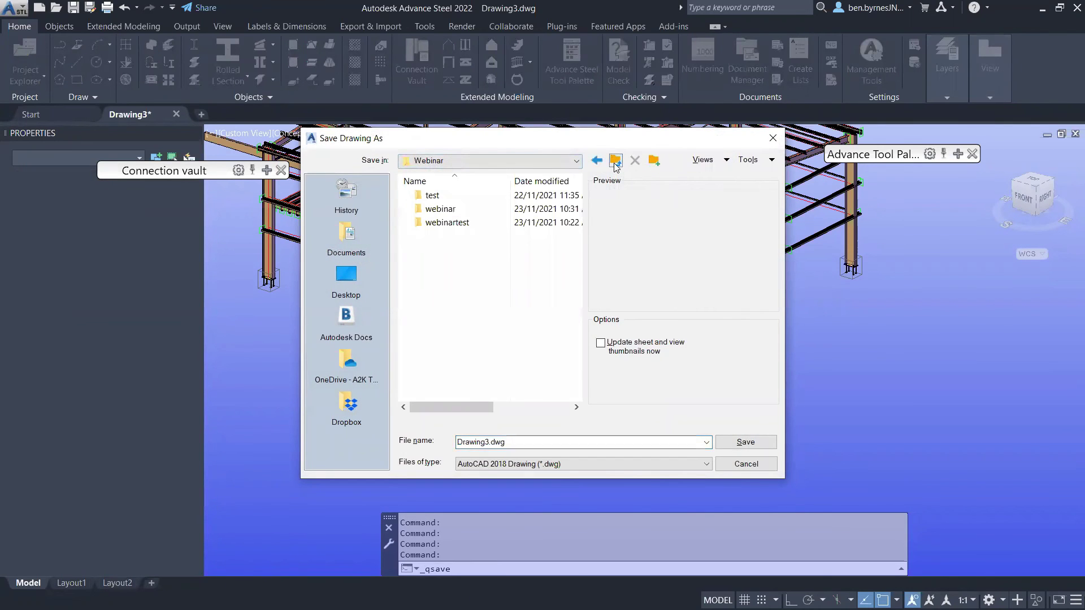
{"action": "left_click", "coordinate": [469, 442]}
{"action": "key", "text": "Return"}
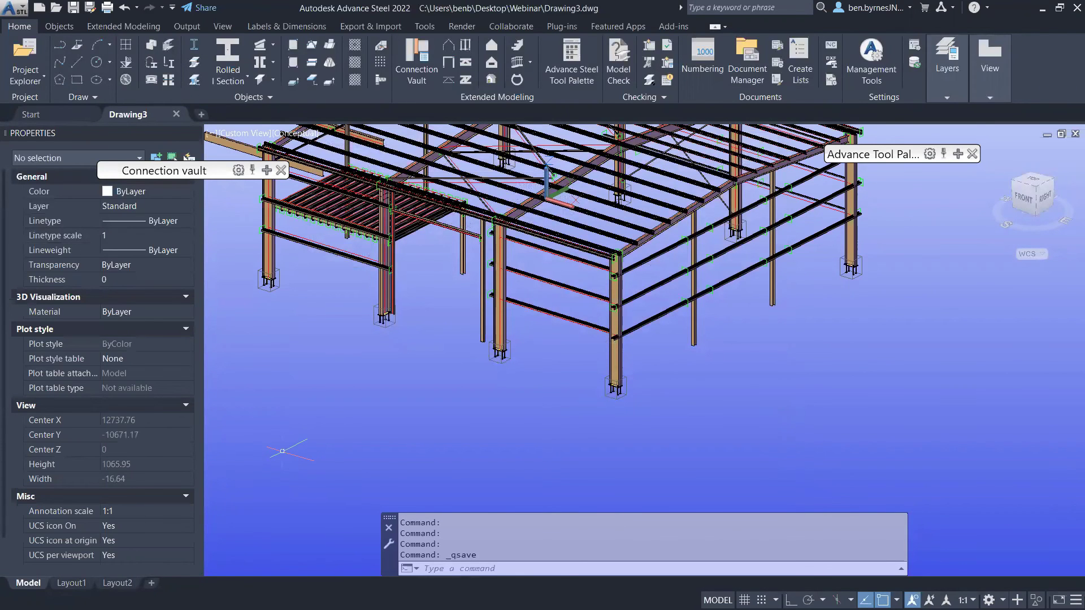
Search the Start menu for 'man' and launch Navisworks Manage 2022 from the best match
{"action": "left_click", "coordinate": [17, 597]}
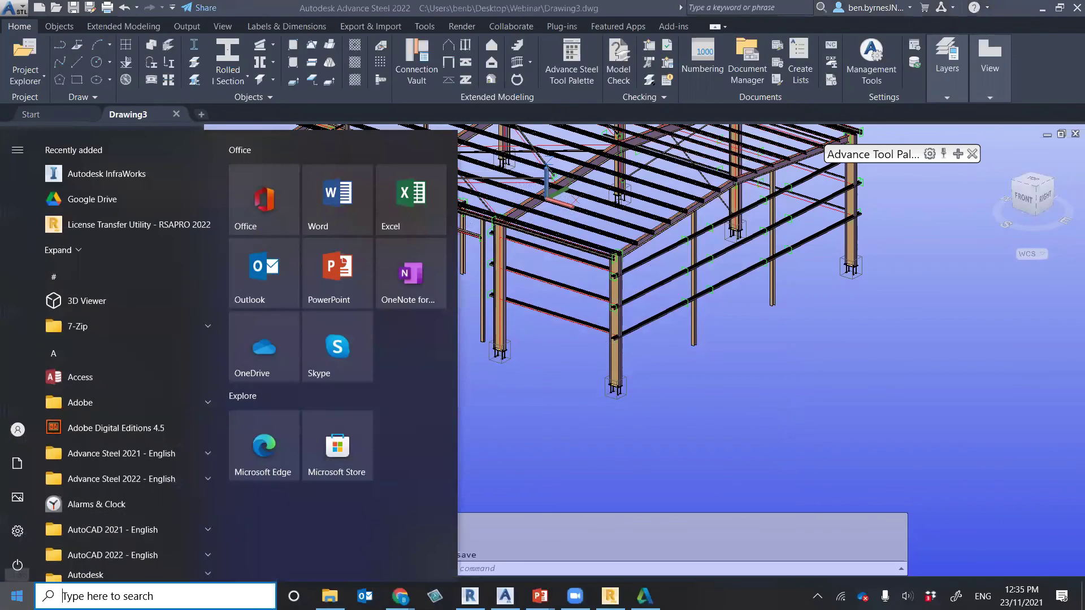
{"action": "type", "text": "man"}
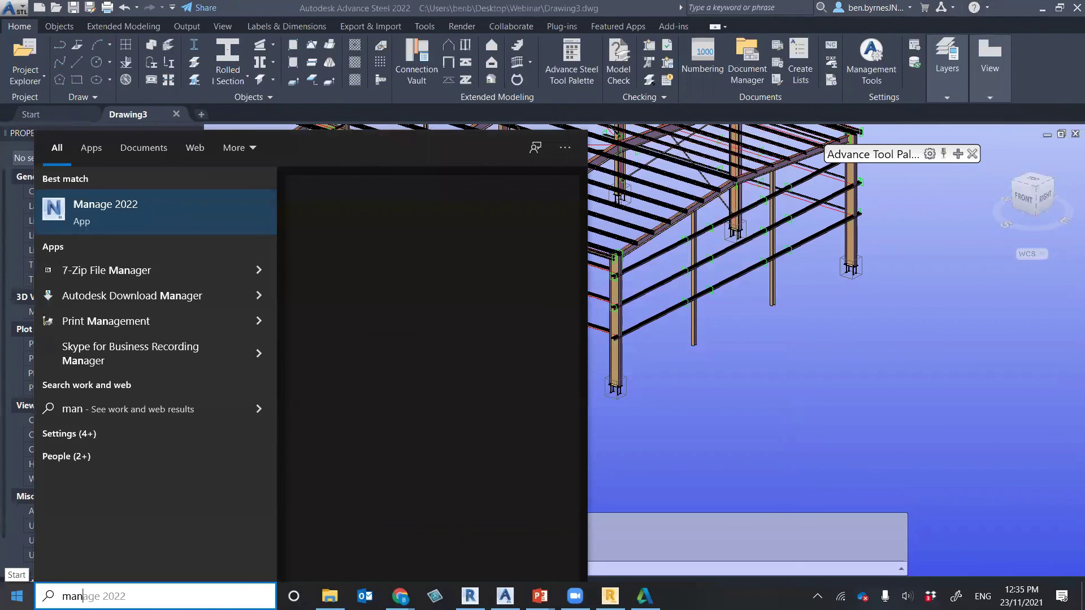
{"action": "left_click", "coordinate": [450, 218]}
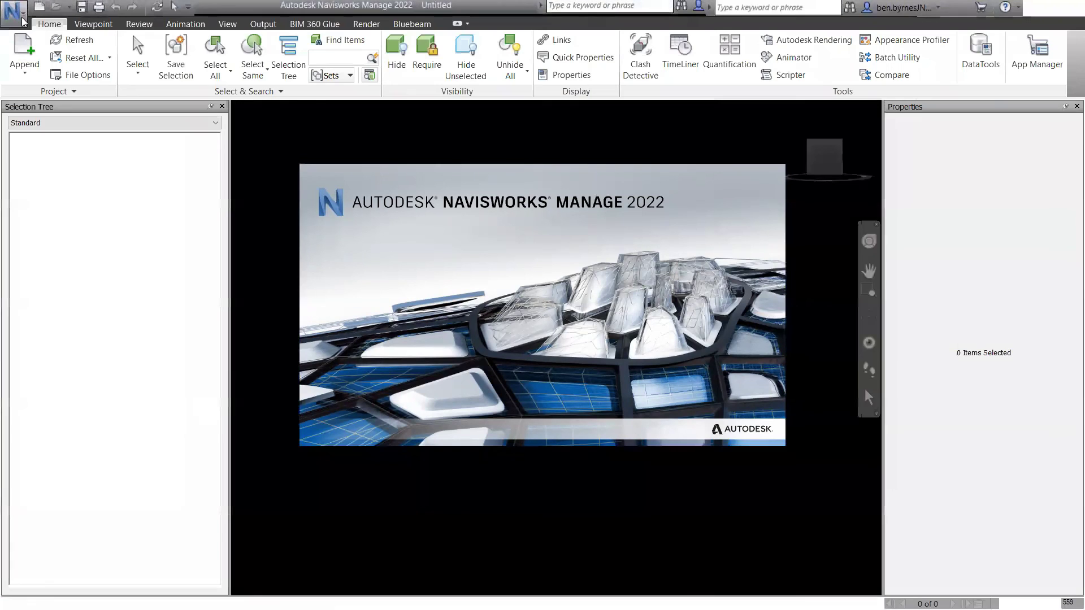
Append Drawing3.dwg from Desktop > Webinar into the empty Navisworks scene
{"action": "left_click", "coordinate": [22, 20]}
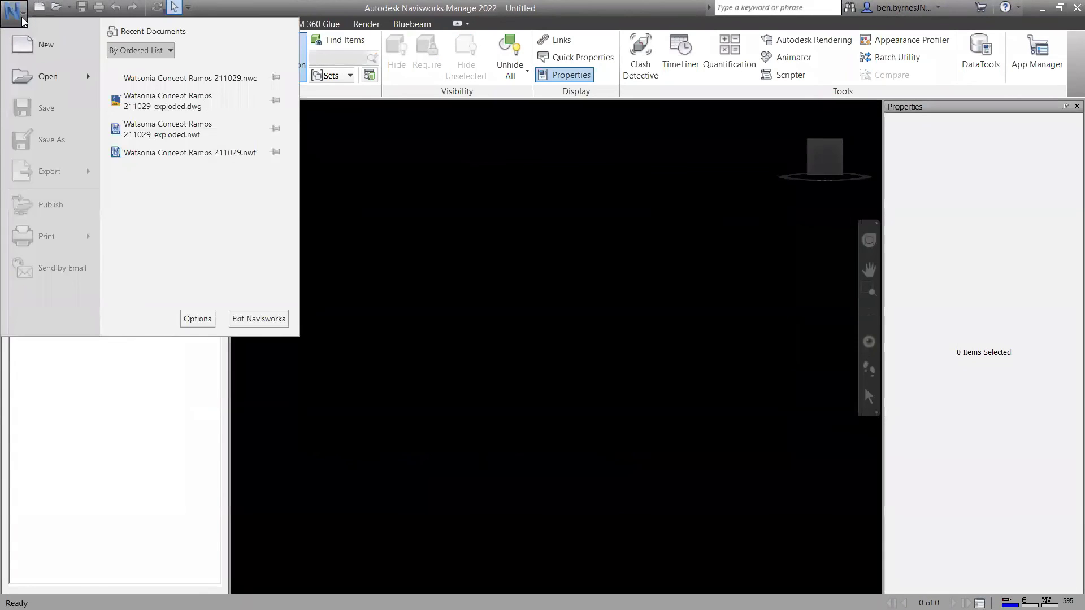
{"action": "left_click", "coordinate": [45, 85]}
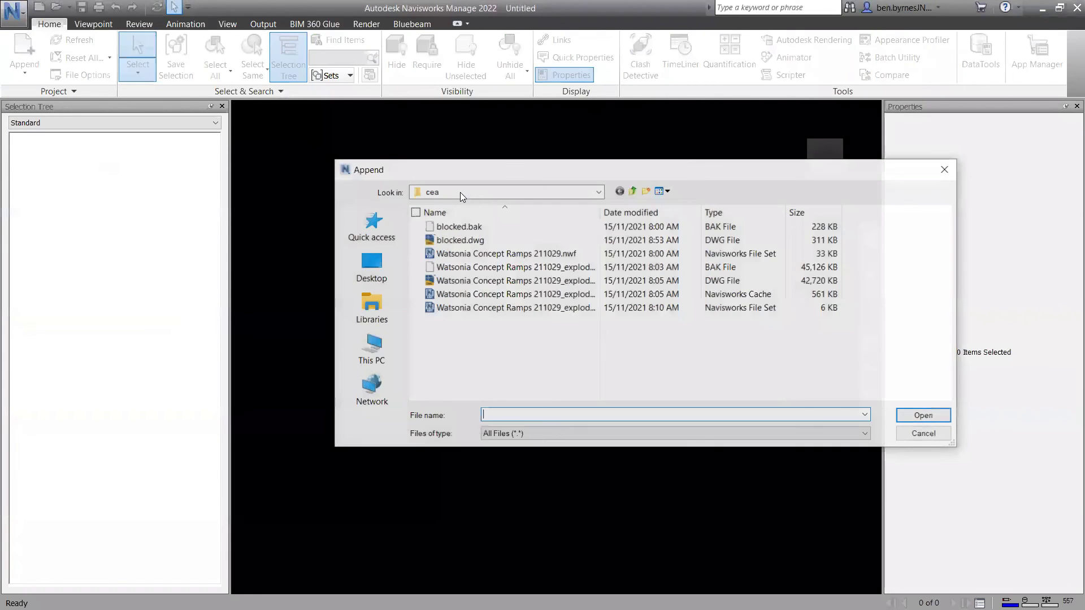
{"action": "left_click", "coordinate": [460, 192]}
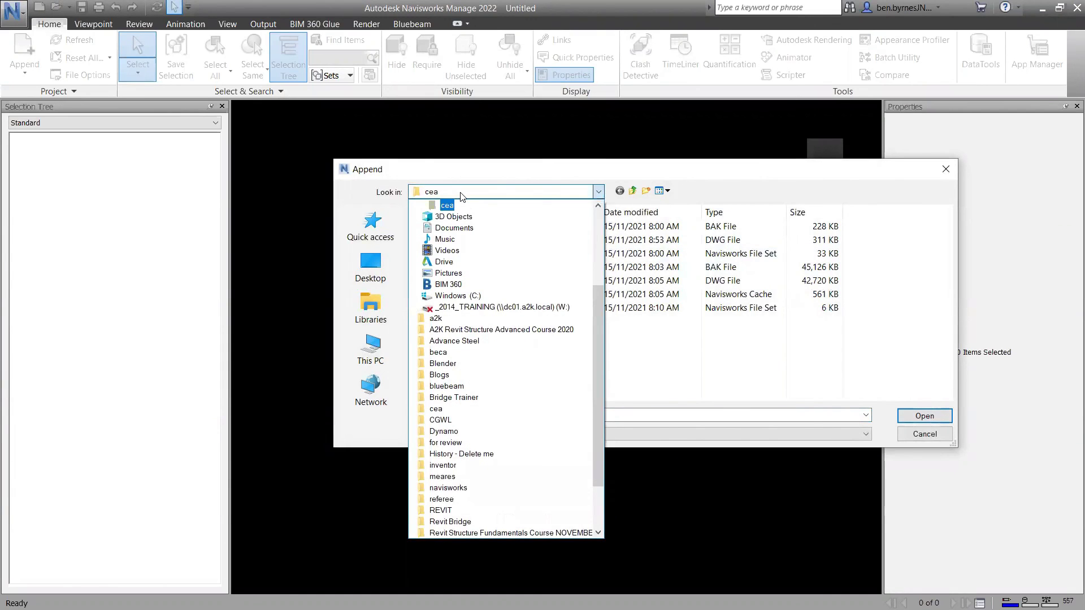
{"action": "scroll", "coordinate": [469, 255], "scroll_direction": "up", "scroll_amount": 4}
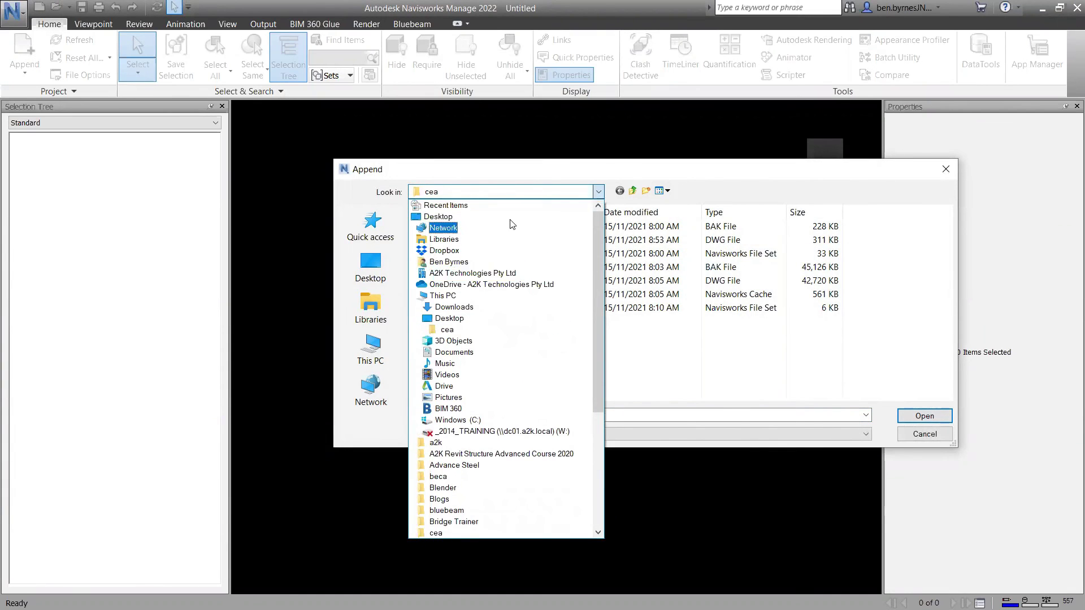
{"action": "left_click", "coordinate": [449, 217]}
{"action": "scroll", "coordinate": [831, 341], "scroll_direction": "down", "scroll_amount": 15}
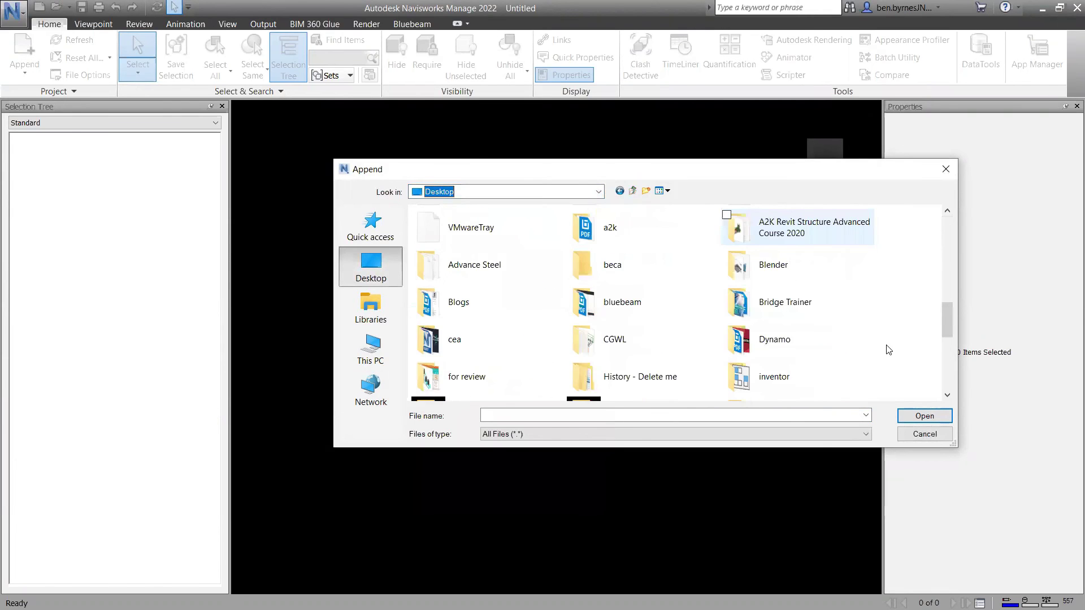
{"action": "double_click", "coordinate": [790, 239]}
{"action": "scroll", "coordinate": [526, 294], "scroll_direction": "down", "scroll_amount": 2}
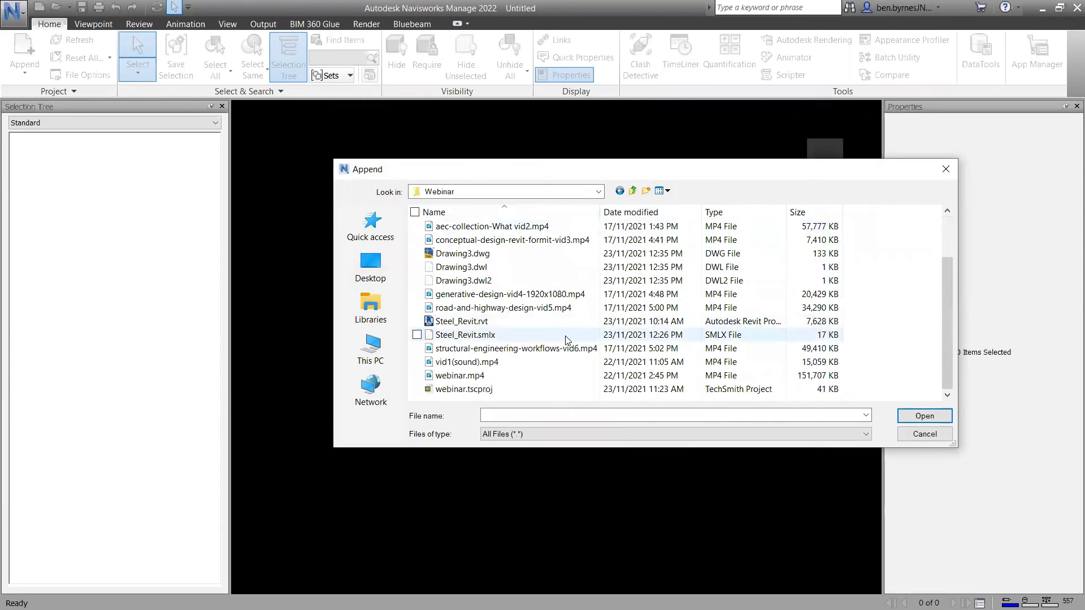
{"action": "left_click", "coordinate": [543, 254]}
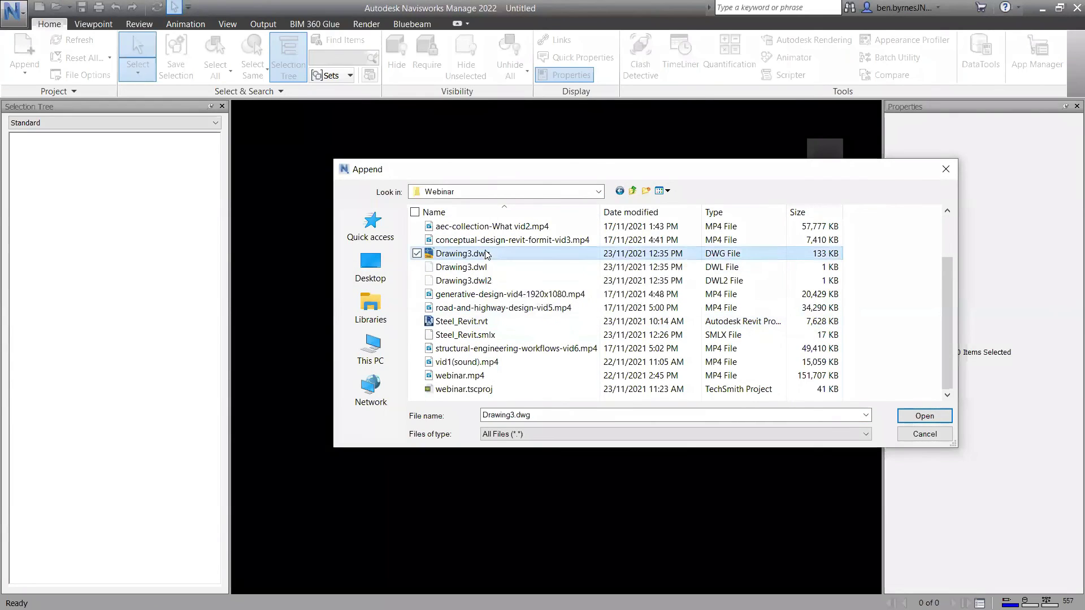
{"action": "left_click", "coordinate": [924, 416]}
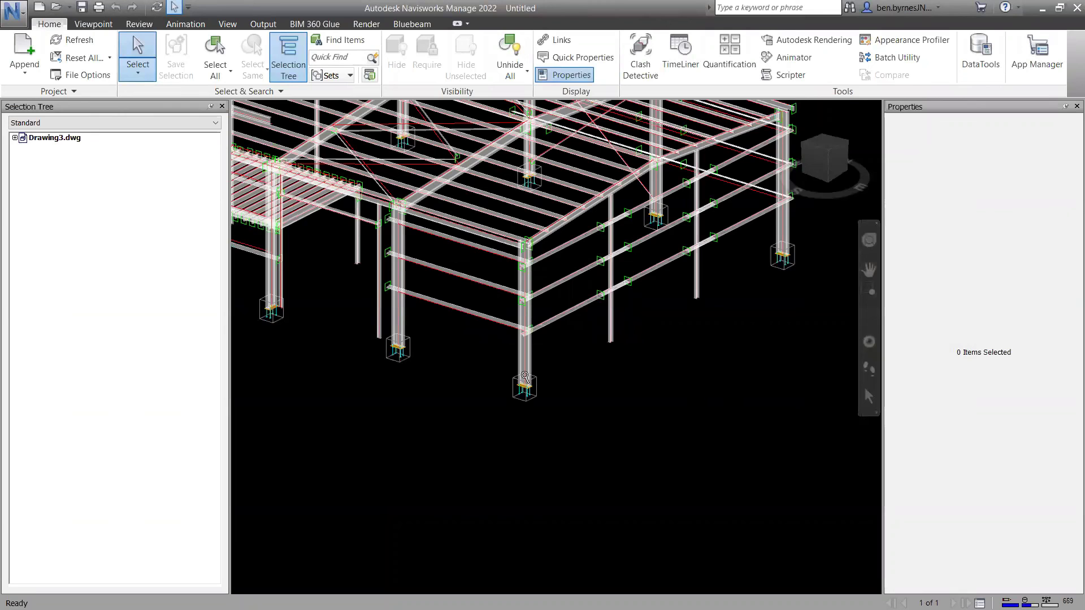
Zoom and pan onto a corner column, select it, orbit around it, then clear the selection
{"action": "scroll", "coordinate": [547, 374], "scroll_direction": "up", "scroll_amount": 4}
{"action": "scroll", "coordinate": [548, 372], "scroll_direction": "up", "scroll_amount": 3}
{"action": "scroll", "coordinate": [538, 394], "scroll_direction": "up", "scroll_amount": 5}
{"action": "middle_click_drag", "start_coordinate": [618, 419], "coordinate": [698, 543]}
{"action": "left_click", "coordinate": [594, 401]}
{"action": "mouse_move", "coordinate": [689, 480]}
{"action": "left_mouse_down"}
{"action": "mouse_move", "coordinate": [545, 419]}
{"action": "mouse_move", "coordinate": [653, 424]}
{"action": "mouse_move", "coordinate": [669, 469]}
{"action": "mouse_move", "coordinate": [729, 472]}
{"action": "mouse_move", "coordinate": [695, 481]}
{"action": "mouse_move", "coordinate": [721, 491]}
{"action": "mouse_move", "coordinate": [710, 484]}
{"action": "mouse_move", "coordinate": [690, 501]}
{"action": "left_mouse_up"}
{"action": "left_click", "coordinate": [79, 40]}
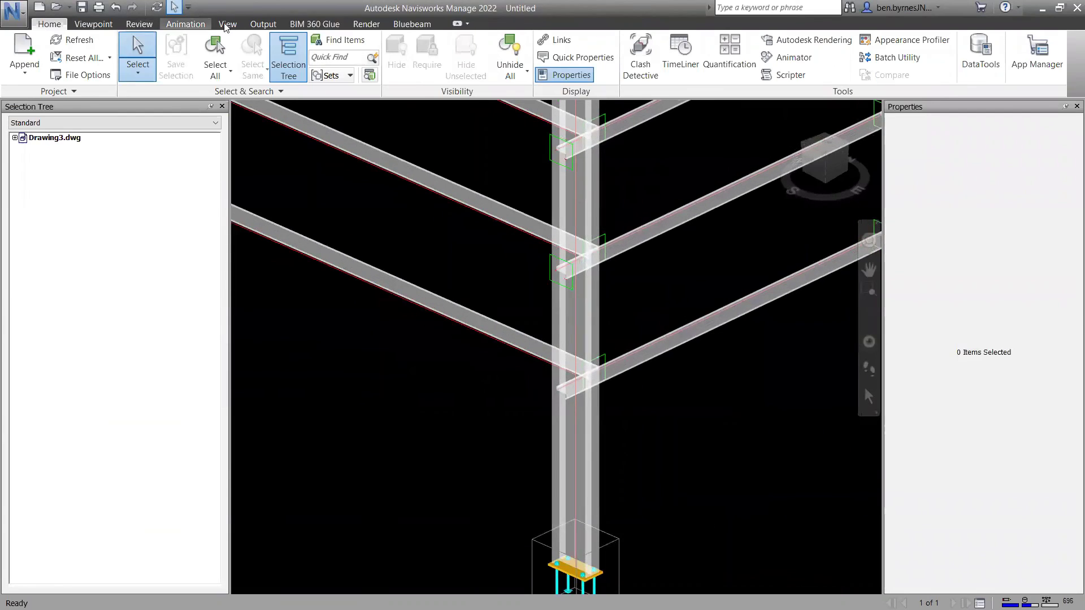
Set the Viewpoint render style mode to solid shaded materials
{"action": "left_click", "coordinate": [229, 26]}
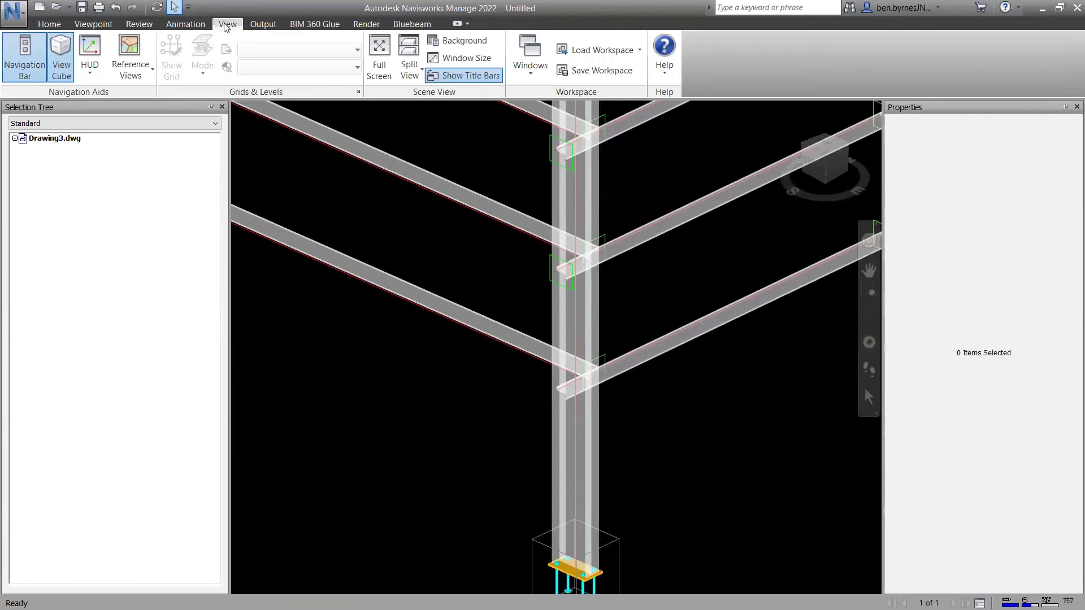
{"action": "left_click", "coordinate": [90, 24]}
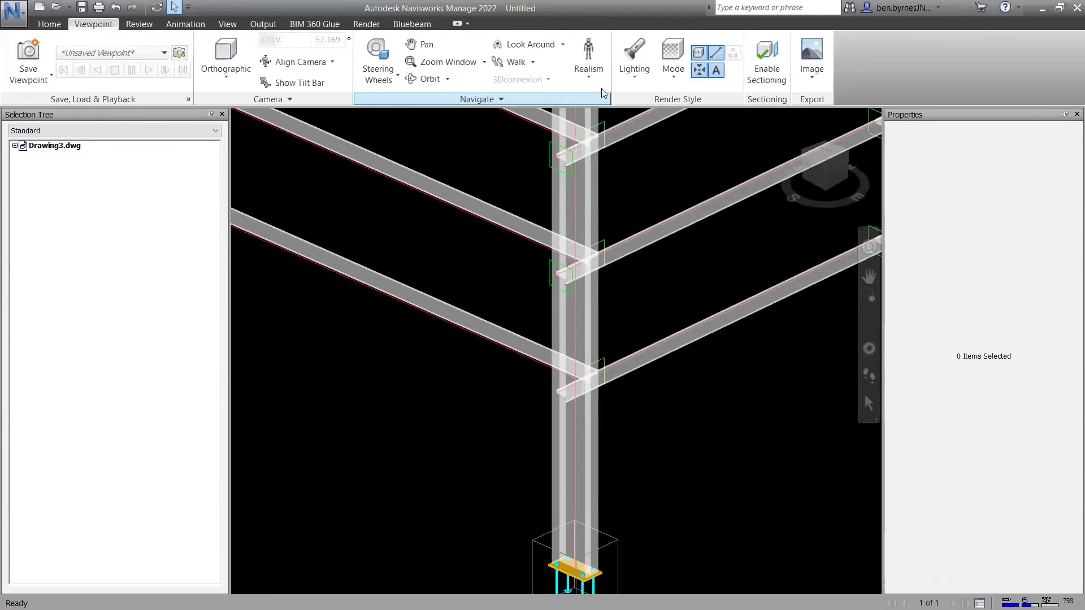
{"action": "left_click", "coordinate": [676, 71]}
{"action": "left_click", "coordinate": [665, 131]}
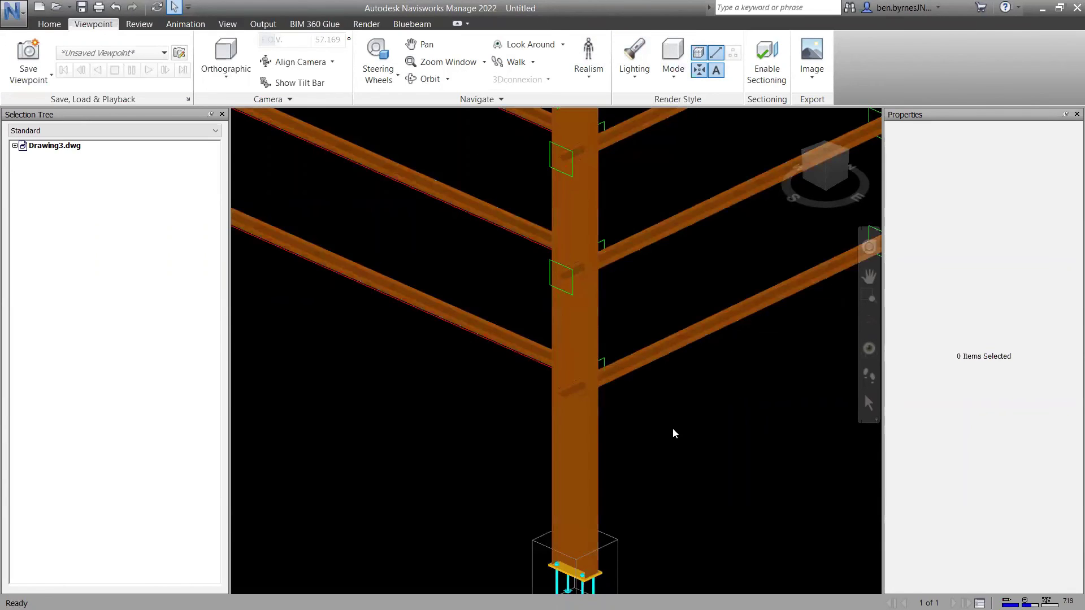
Orbit and zoom to frame the column's base plate and its four anchor bolts
{"action": "mouse_move", "coordinate": [673, 432]}
{"action": "middle_mouse_down", "text": "shift"}
{"action": "mouse_move", "coordinate": [644, 411]}
{"action": "mouse_move", "coordinate": [626, 417]}
{"action": "mouse_move", "coordinate": [642, 388]}
{"action": "mouse_move", "coordinate": [608, 363]}
{"action": "middle_mouse_up", "text": "shift"}
{"action": "scroll", "coordinate": [707, 313], "scroll_direction": "up", "scroll_amount": 4}
{"action": "middle_click_drag", "start_coordinate": [707, 313], "coordinate": [407, 314], "text": "shift"}
{"action": "scroll", "coordinate": [788, 285], "scroll_direction": "down", "scroll_amount": 2}
{"action": "scroll", "coordinate": [407, 315], "scroll_direction": "down", "scroll_amount": 3}
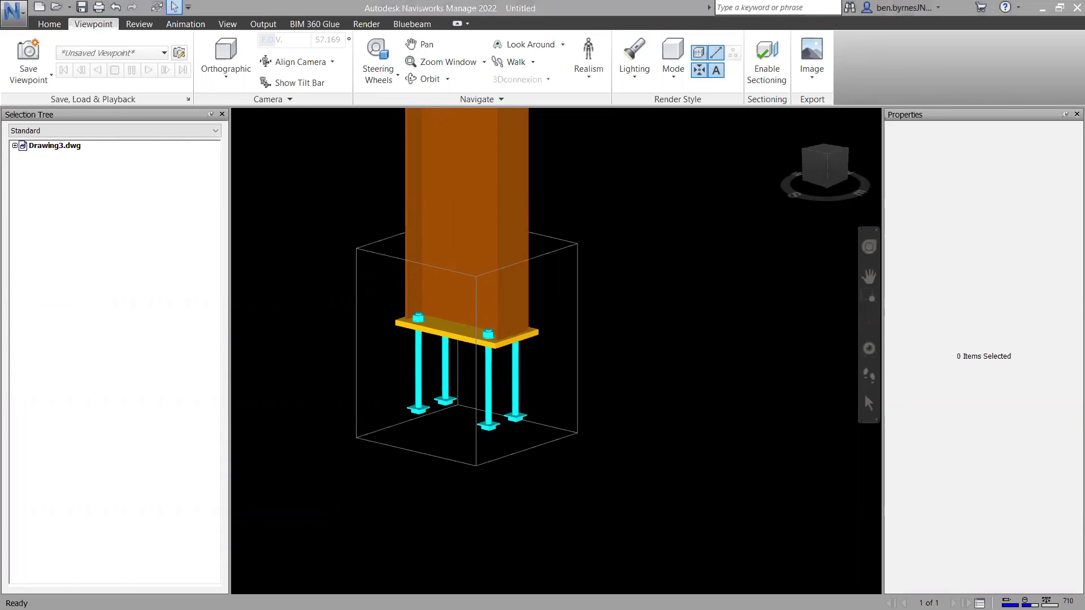
{"action": "key", "text": "super"}
Dismiss the Start menu to return to the shaded Navisworks model
{"action": "mouse_move", "coordinate": [400, 596]}
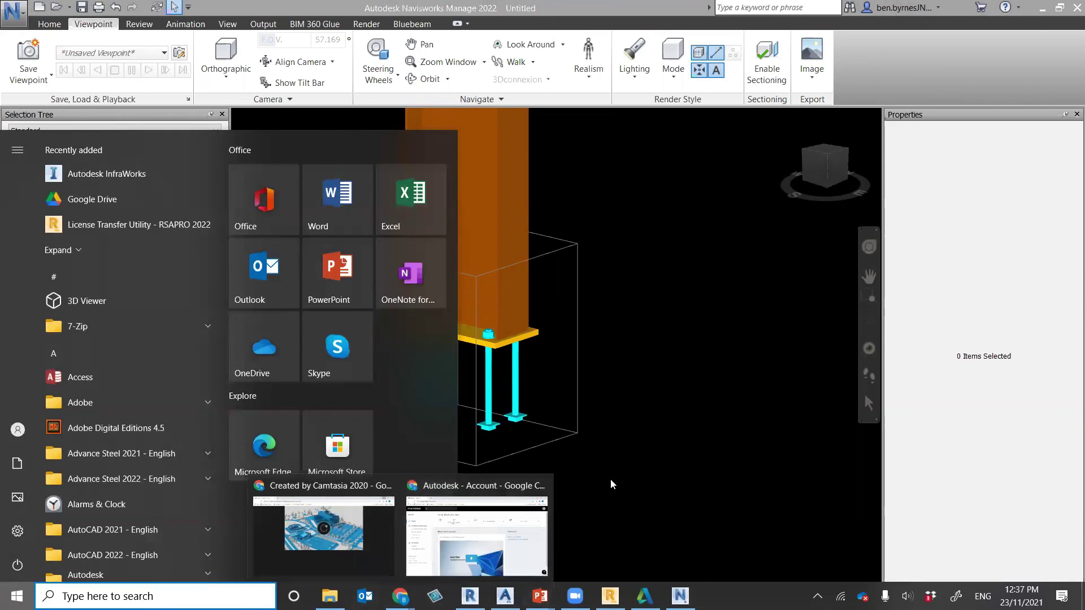
{"action": "left_click", "coordinate": [628, 489]}
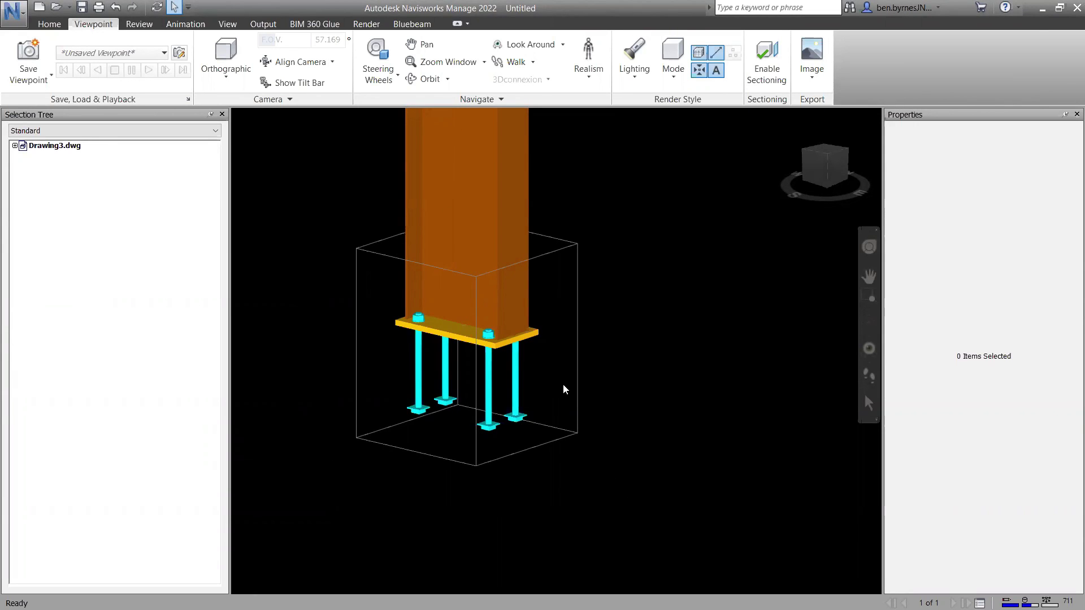